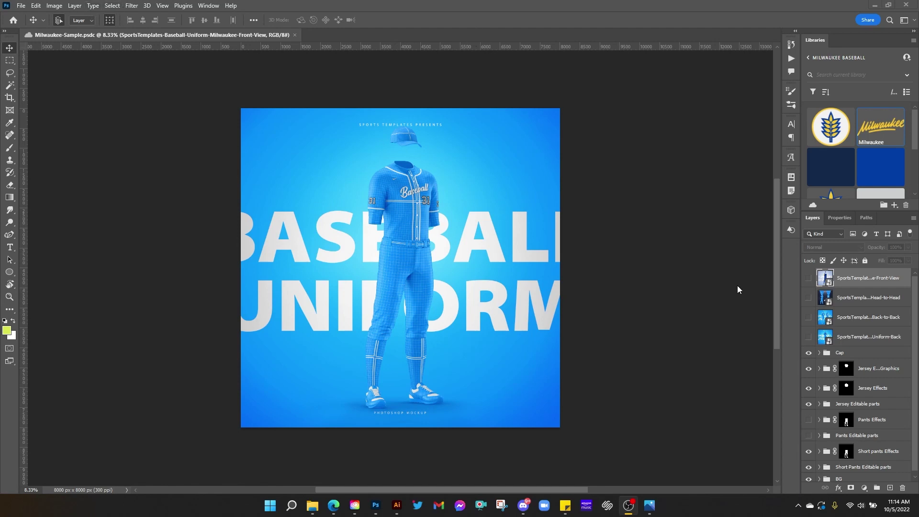
- Show the finished Milwaukee front-view sample layer for reference and hide it again
{"action": "left_click", "coordinate": [808, 279]}
{"action": "left_click", "coordinate": [807, 279]}
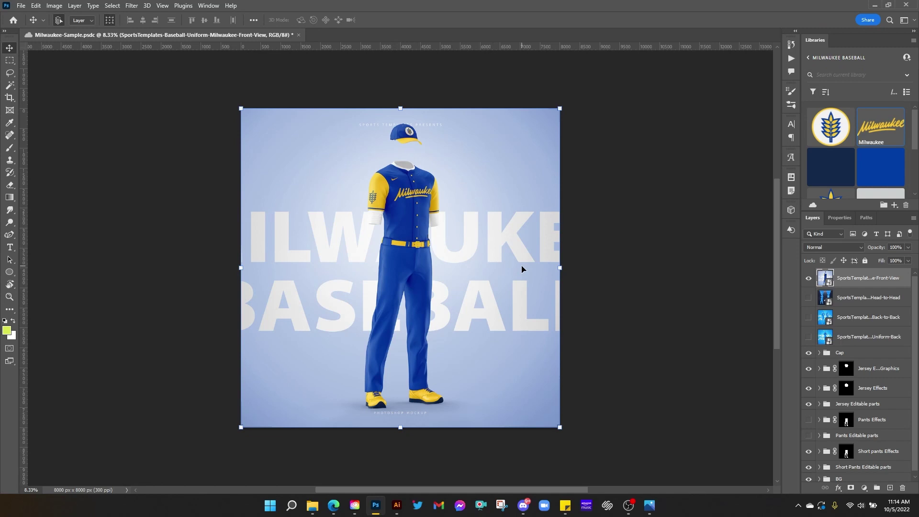
{"action": "left_click", "coordinate": [808, 277]}
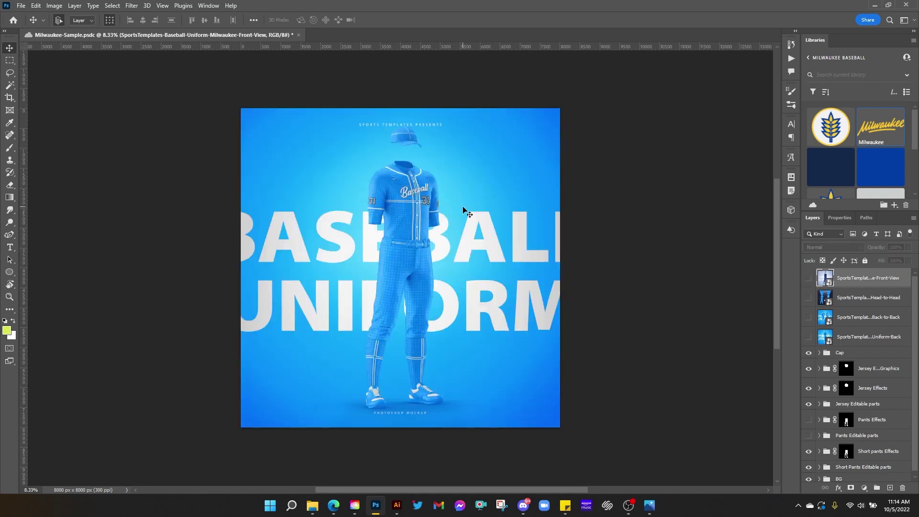
- Preview the Uniform-Back, Back-to-Back and Head-to-Head mockup layers, and hide all three again
{"action": "left_click", "coordinate": [809, 338]}
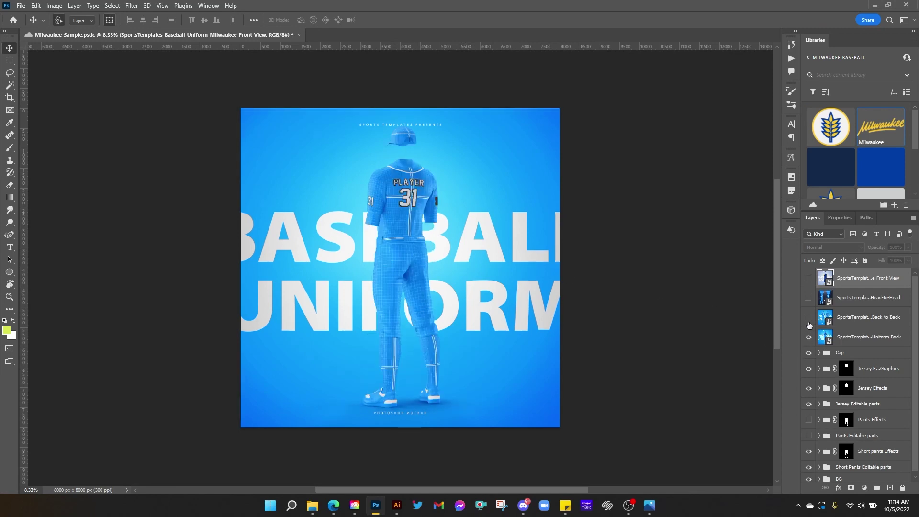
{"action": "left_click", "coordinate": [808, 317]}
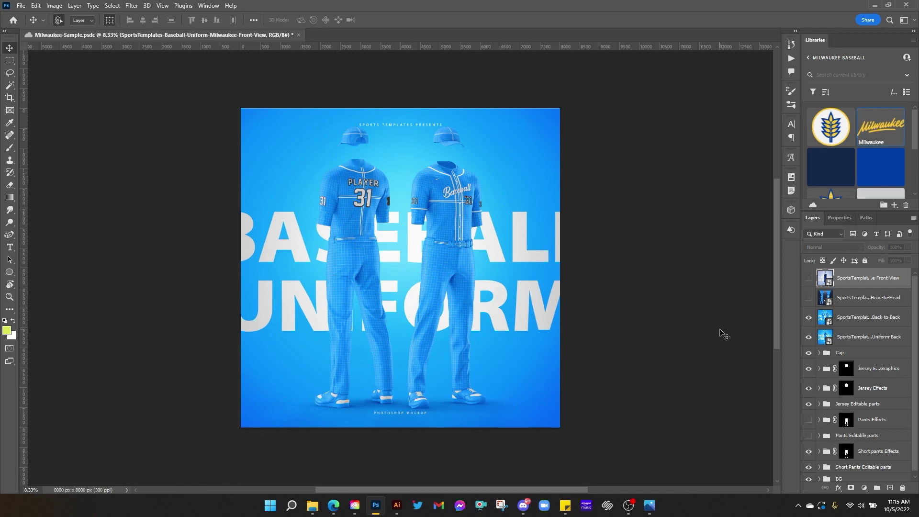
{"action": "left_click", "coordinate": [809, 298]}
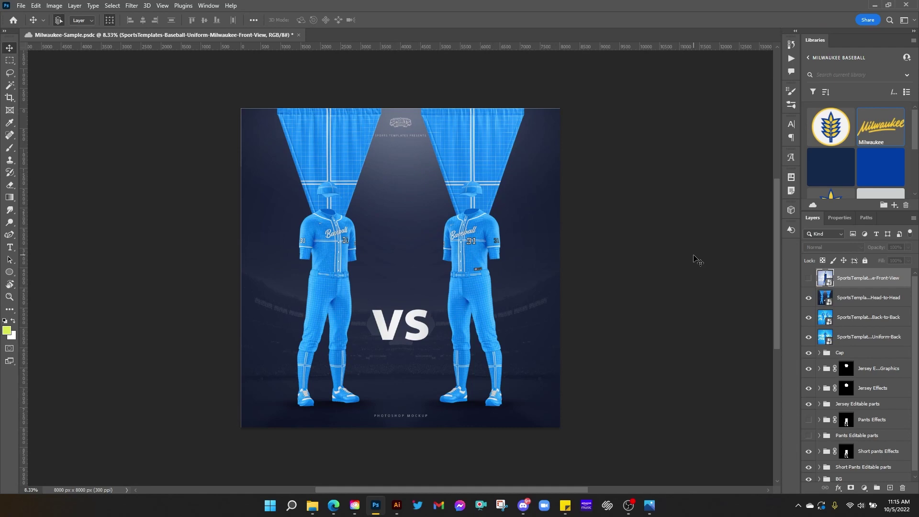
{"action": "left_click", "coordinate": [810, 298]}
{"action": "left_click_drag", "start_coordinate": [809, 317], "coordinate": [810, 337]}
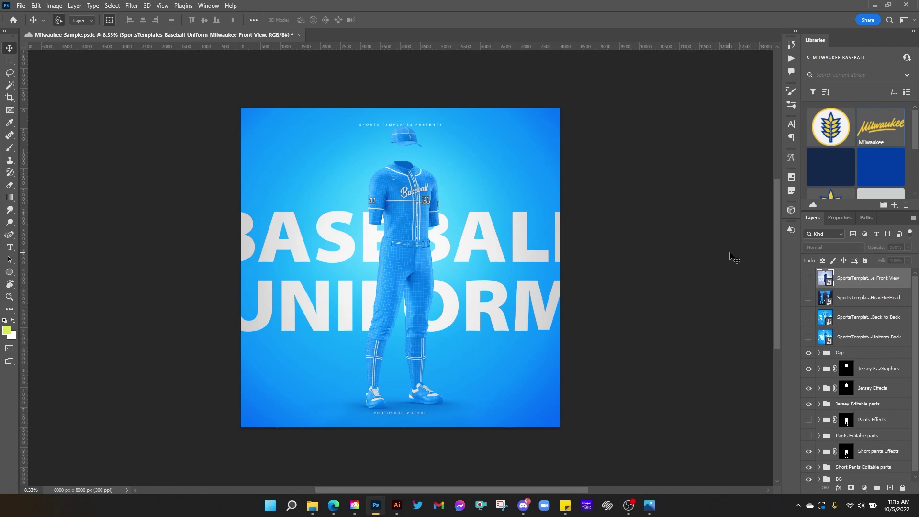
- Examine the front-view uniform mockup up close from the cap and jersey down to the pants and socks
{"action": "key", "text": "ctrl+plus"}
{"action": "key", "text": "ctrl+plus"}
{"action": "key", "text": "ctrl+plus"}
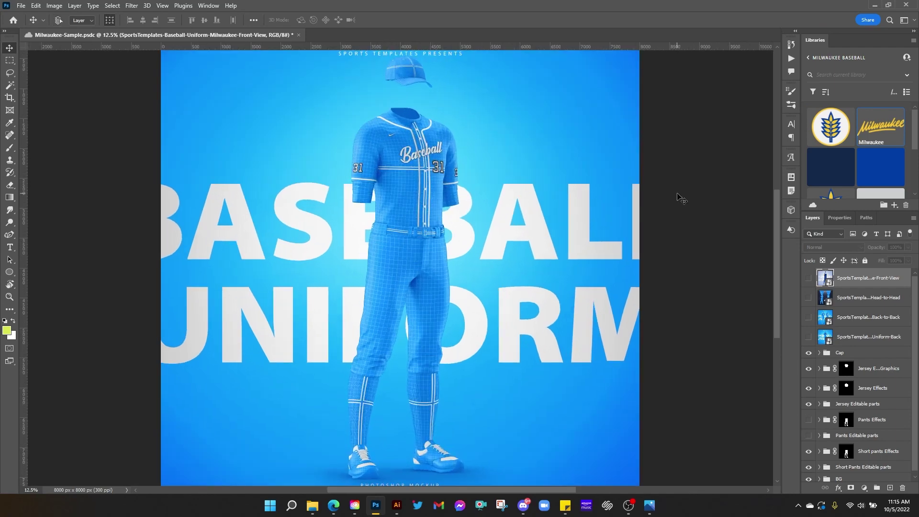
{"action": "key", "text": "ctrl+plus"}
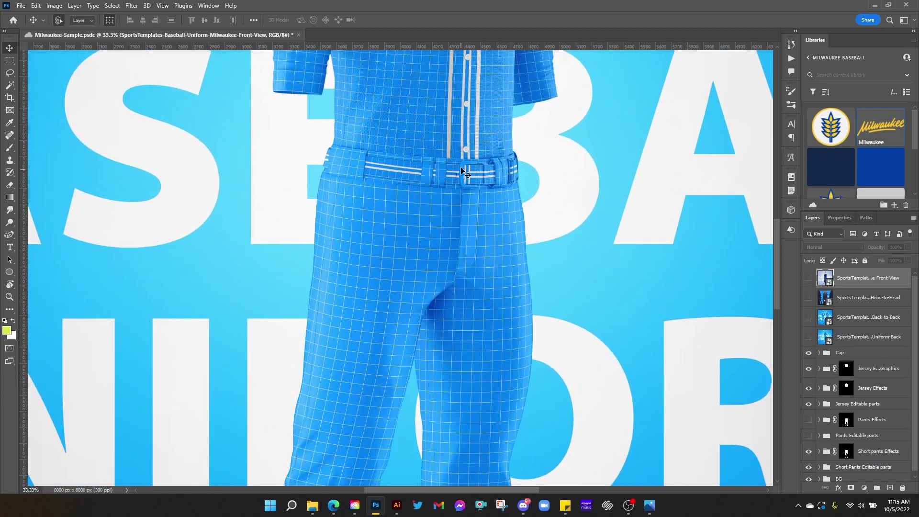
{"action": "left_click_drag", "start_coordinate": [460, 162], "coordinate": [458, 277]}
{"action": "scroll", "coordinate": [458, 278], "scroll_direction": "up", "scroll_amount": 5}
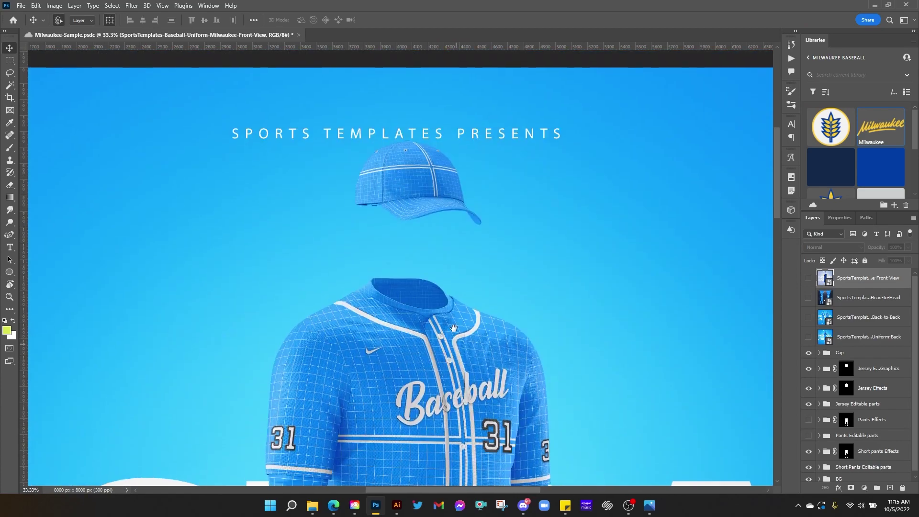
{"action": "scroll", "coordinate": [407, 351], "scroll_direction": "down", "scroll_amount": 4}
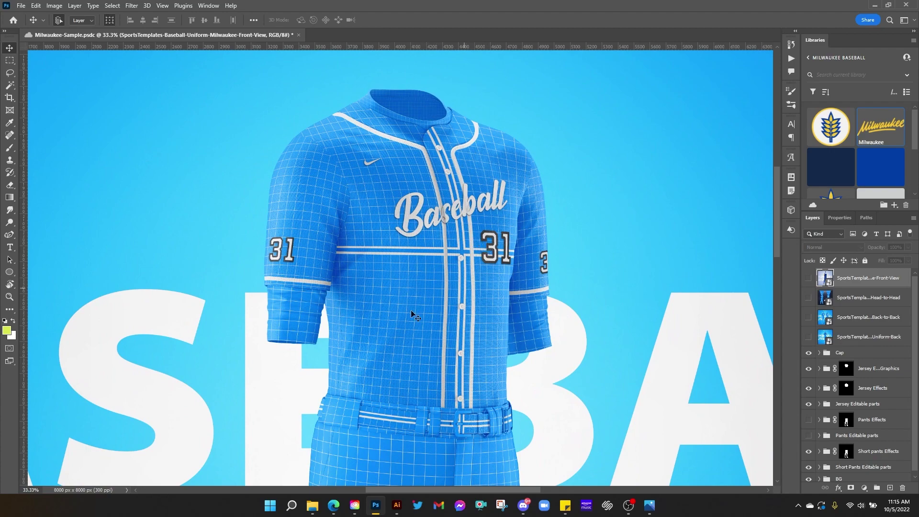
{"action": "scroll", "coordinate": [435, 351], "scroll_direction": "down", "scroll_amount": 1}
{"action": "scroll", "coordinate": [435, 350], "scroll_direction": "down", "scroll_amount": 5}
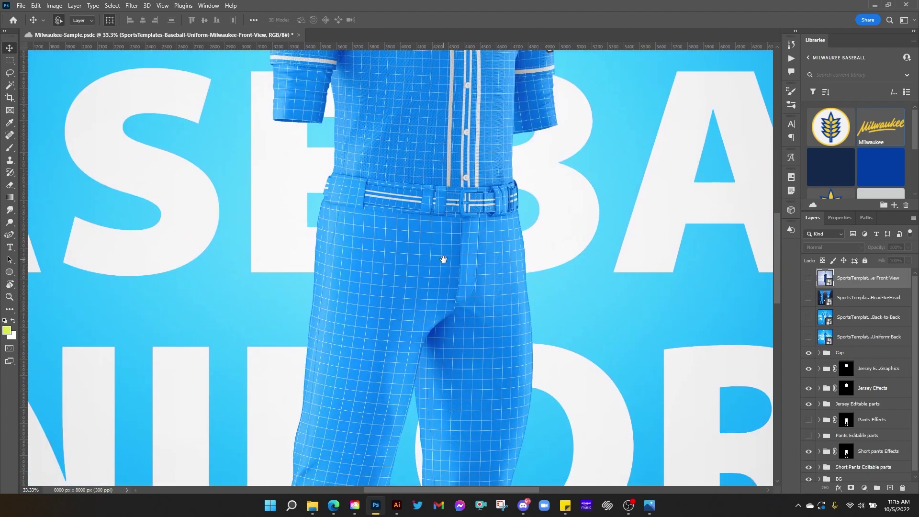
{"action": "scroll", "coordinate": [429, 333], "scroll_direction": "down", "scroll_amount": 5}
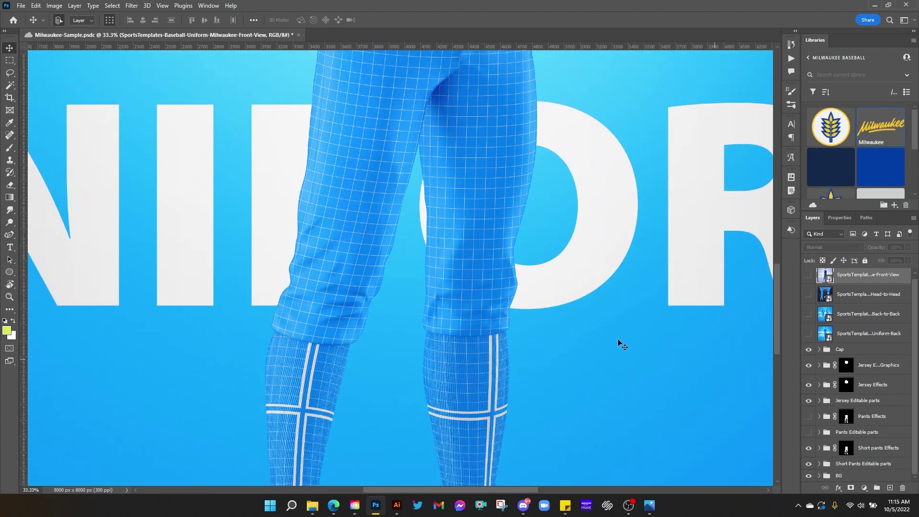
- Switch the uniform to full-length pants by hiding both Short Pants groups and showing Pants Effects and Pants Editable parts
{"action": "left_click", "coordinate": [809, 447]}
{"action": "left_click", "coordinate": [809, 464]}
{"action": "left_click", "coordinate": [809, 416]}
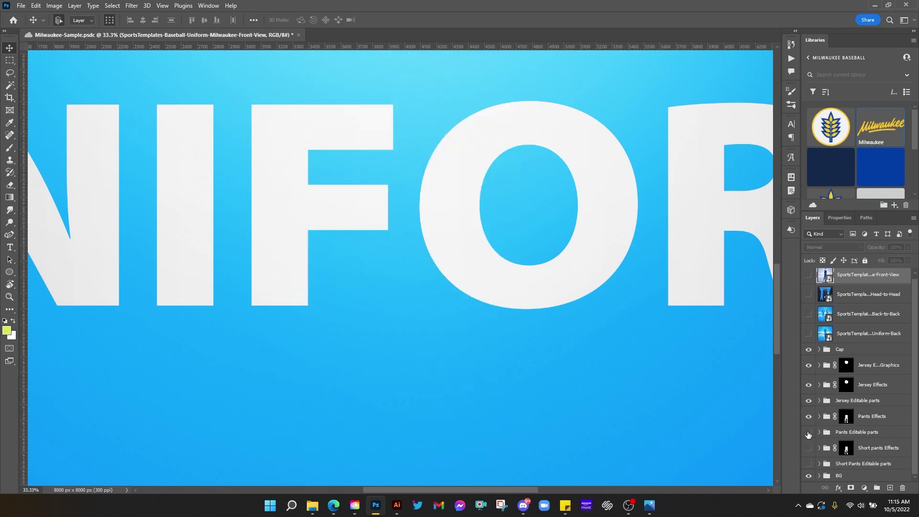
{"action": "left_click", "coordinate": [809, 433]}
{"action": "key", "text": "ctrl+minus"}
{"action": "key", "text": "ctrl+minus"}
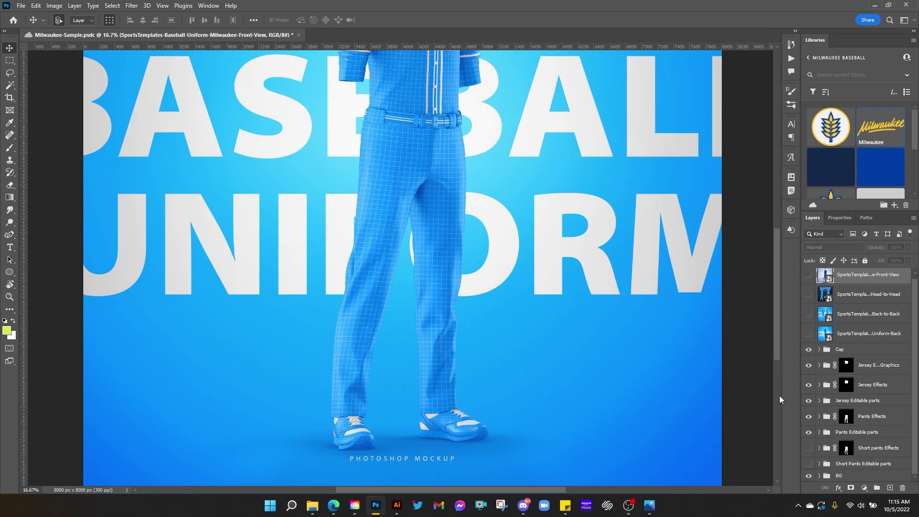
- Switch the uniform back to short pants by hiding both Pants groups and showing Short pants Effects and Short Pants Editable parts
{"action": "left_click", "coordinate": [809, 434]}
{"action": "left_click", "coordinate": [809, 416]}
{"action": "left_click_drag", "start_coordinate": [808, 448], "coordinate": [809, 465]}
{"action": "scroll", "coordinate": [622, 329], "scroll_direction": "down", "scroll_amount": 2}
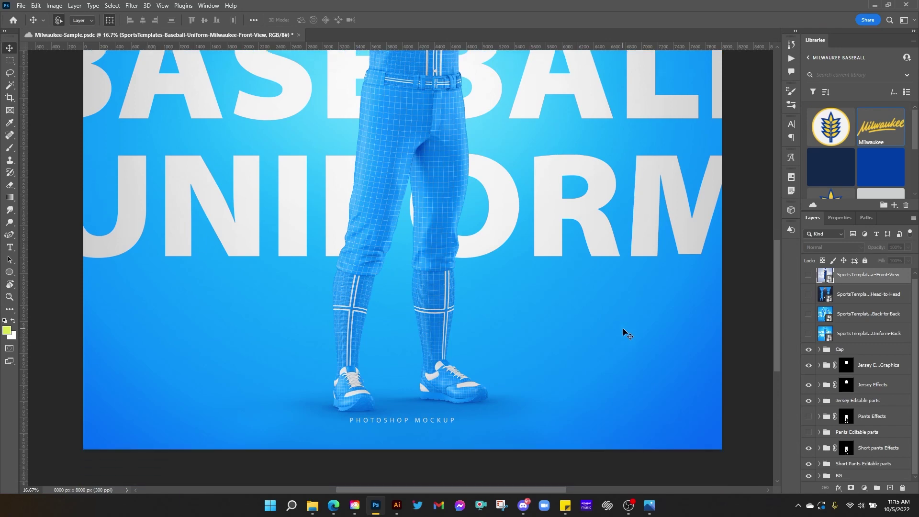
{"action": "key", "text": "ctrl+0"}
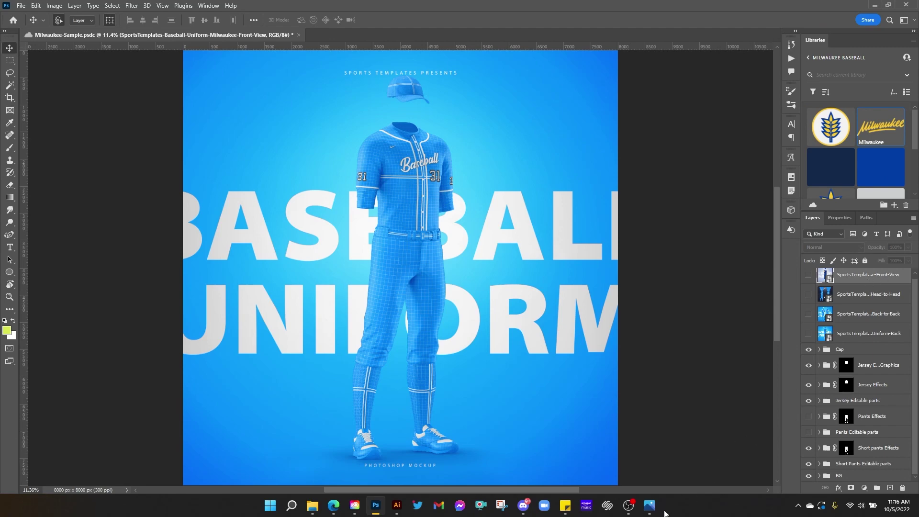
- Expand the BG group and recolor its BG color layer with the library's Navy color
{"action": "left_click", "coordinate": [650, 505]}
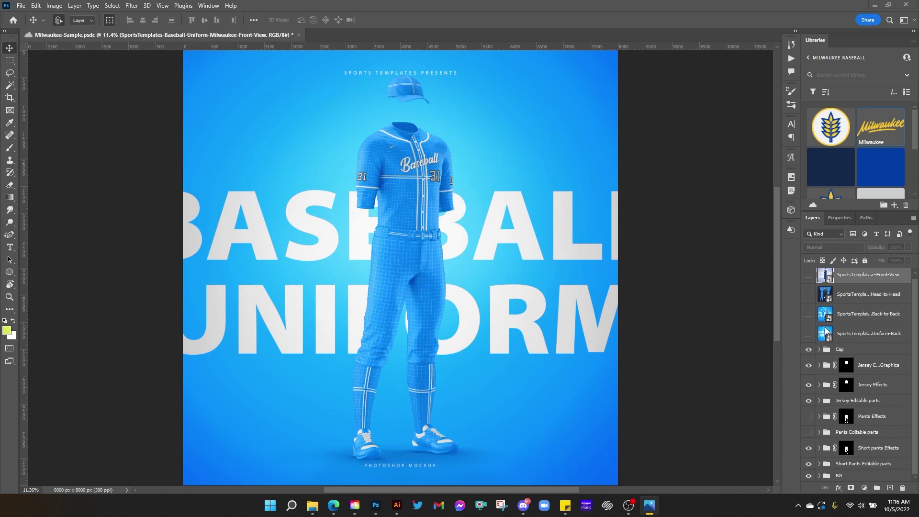
{"action": "left_click", "coordinate": [819, 475]}
{"action": "scroll", "coordinate": [850, 354], "scroll_direction": "down", "scroll_amount": 3}
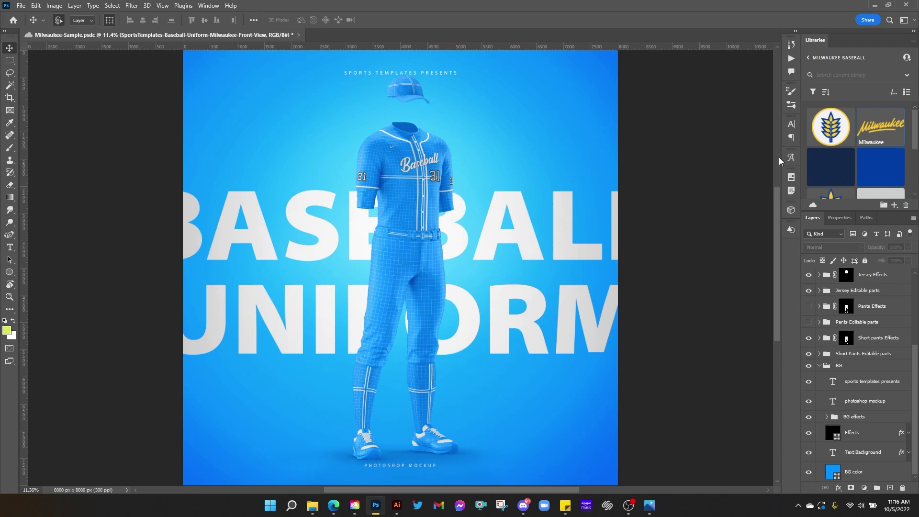
{"action": "left_click", "coordinate": [829, 171]}
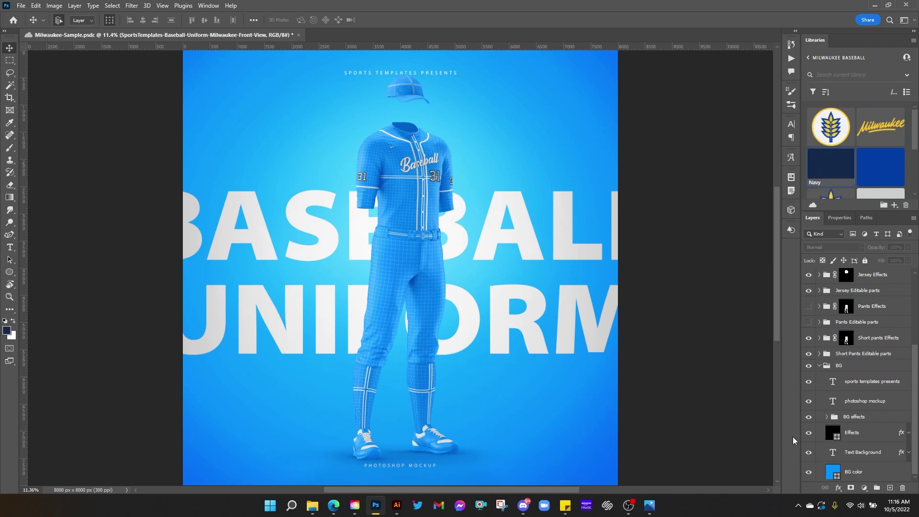
{"action": "left_click", "coordinate": [857, 475]}
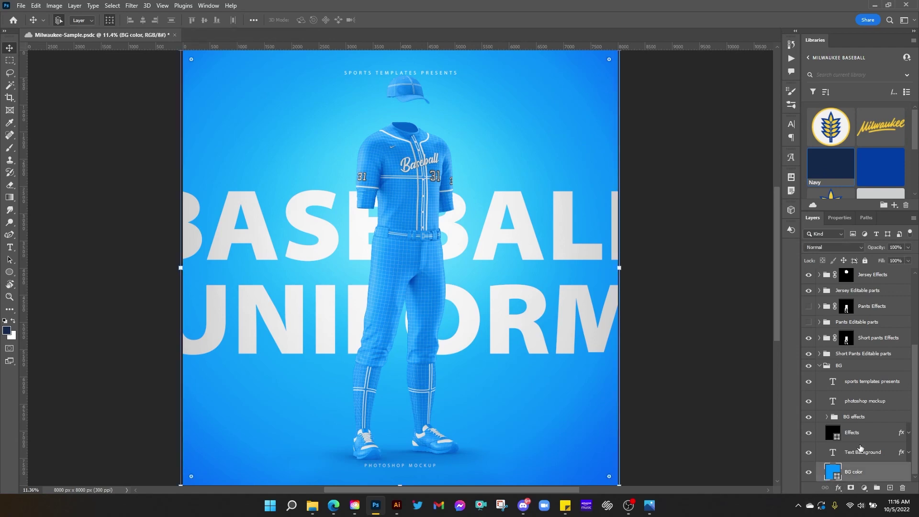
{"action": "left_click", "coordinate": [821, 170]}
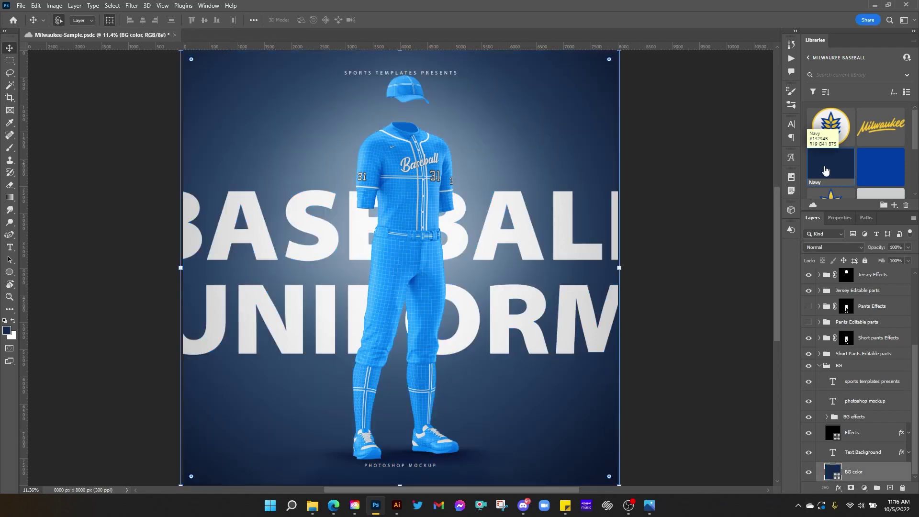
{"action": "double_click", "coordinate": [838, 477]}
{"action": "left_click", "coordinate": [711, 333]}
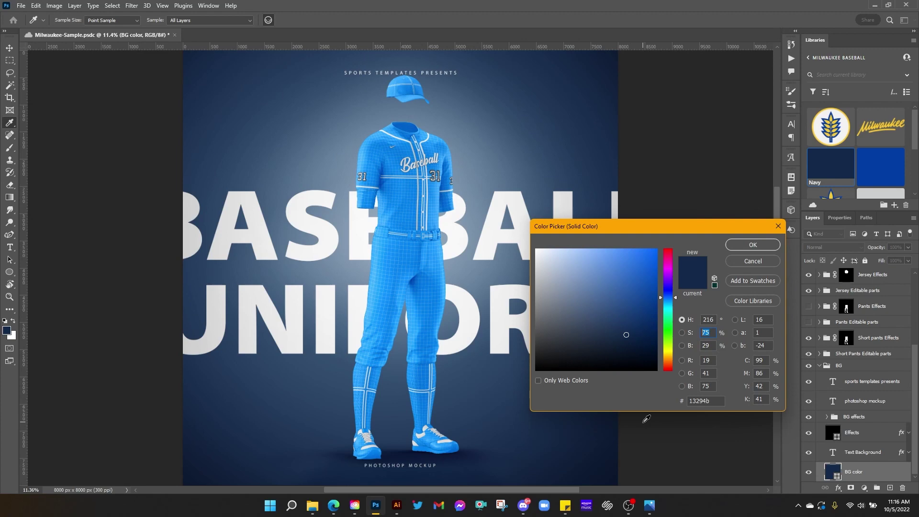
{"action": "type", "text": "19"}
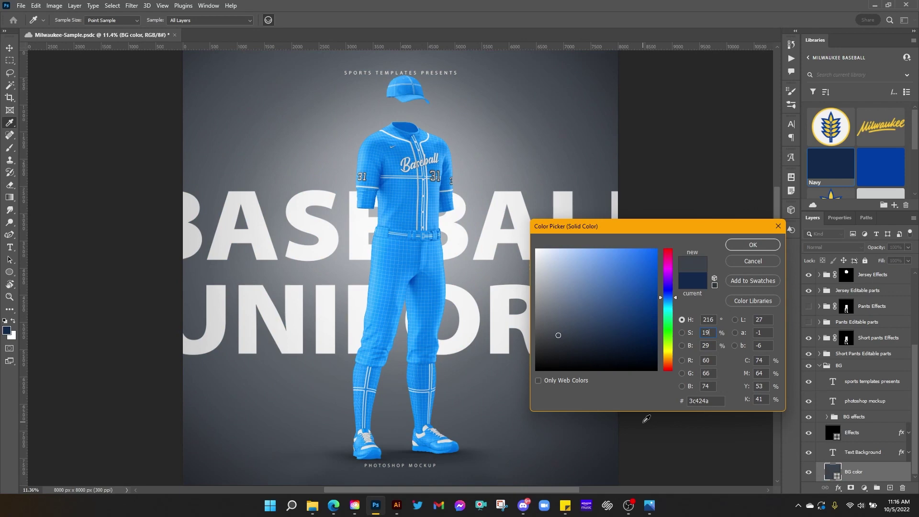
{"action": "left_click", "coordinate": [763, 261]}
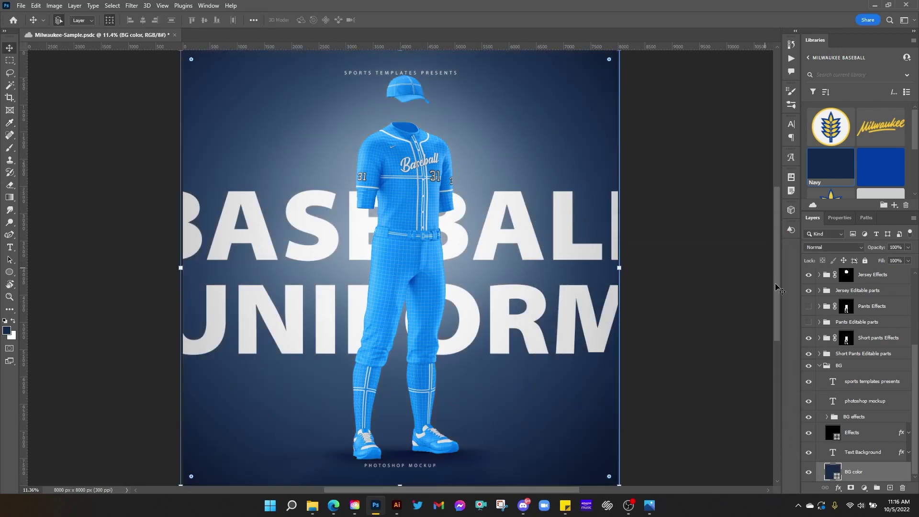
- Recolor the BG color layer with the library's Royal color and set its saturation to 25%
{"action": "left_click", "coordinate": [884, 165]}
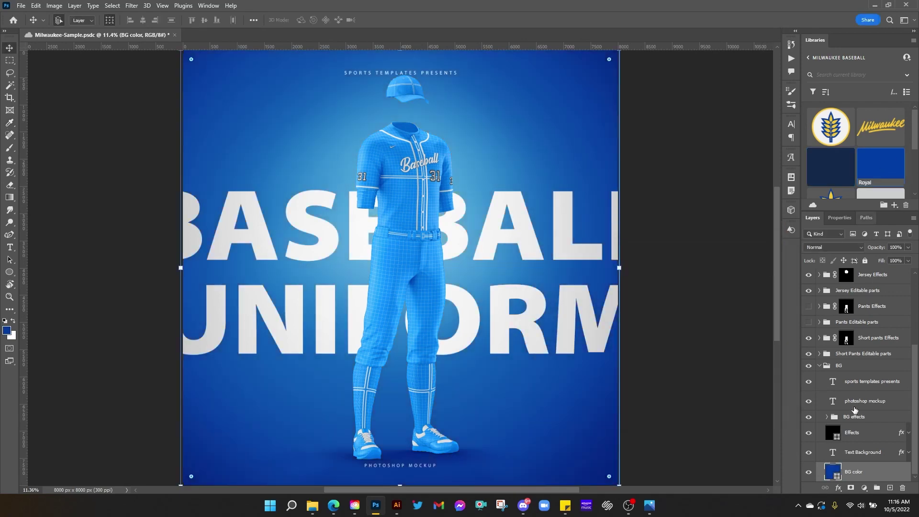
{"action": "double_click", "coordinate": [838, 477]}
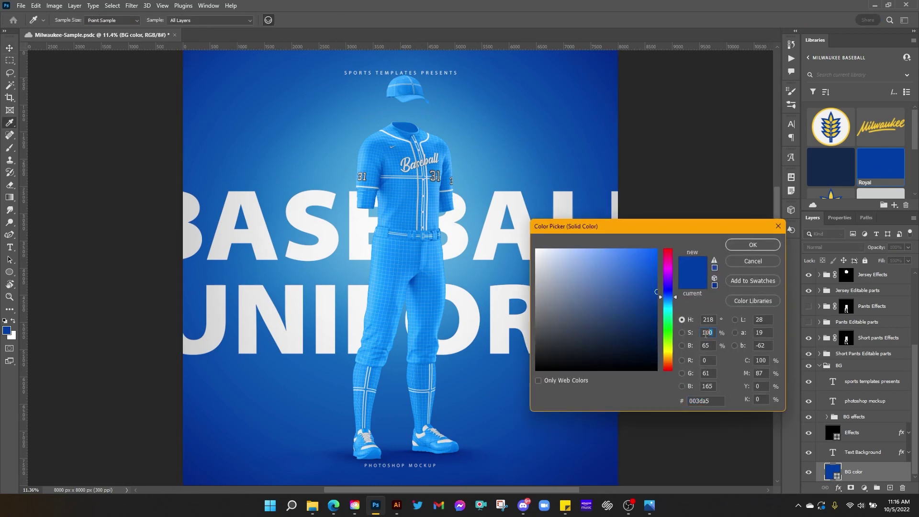
{"action": "type", "text": "25"}
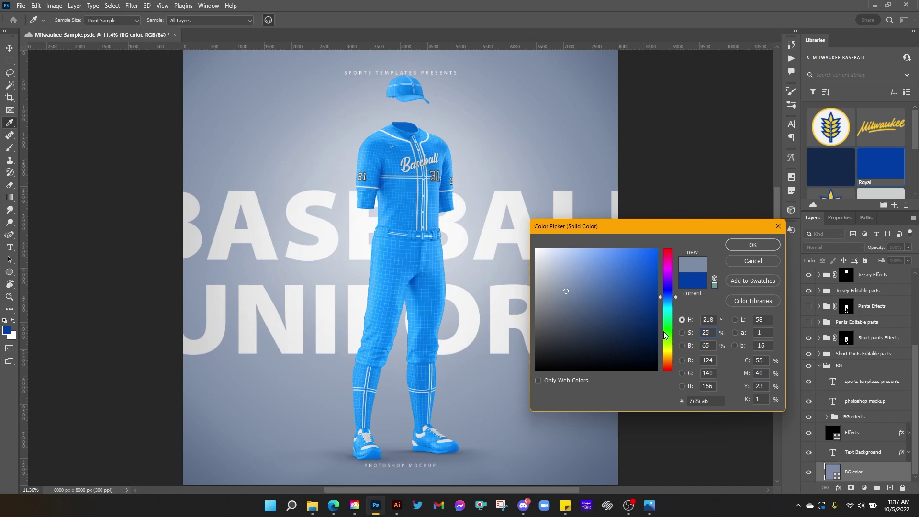
{"action": "left_click", "coordinate": [756, 246]}
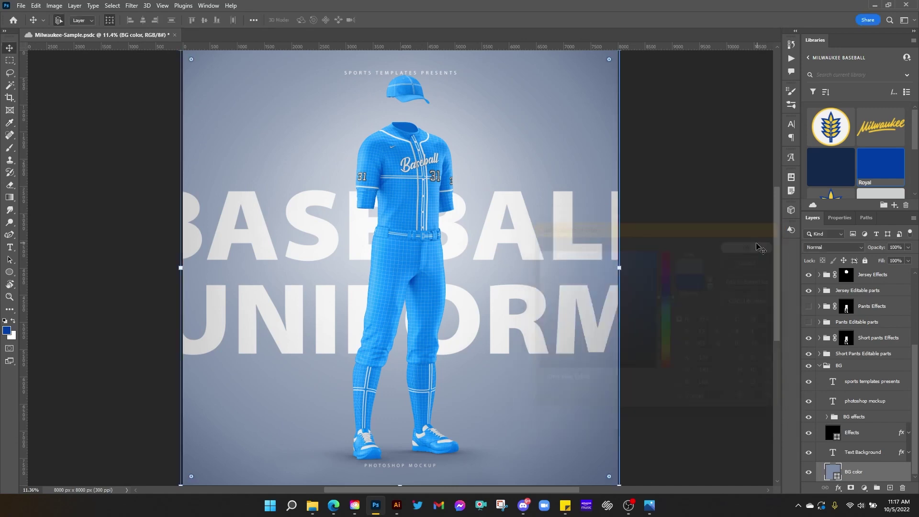
- Replace the first line of the Text Background layer with MILWAUKEE
{"action": "double_click", "coordinate": [834, 452]}
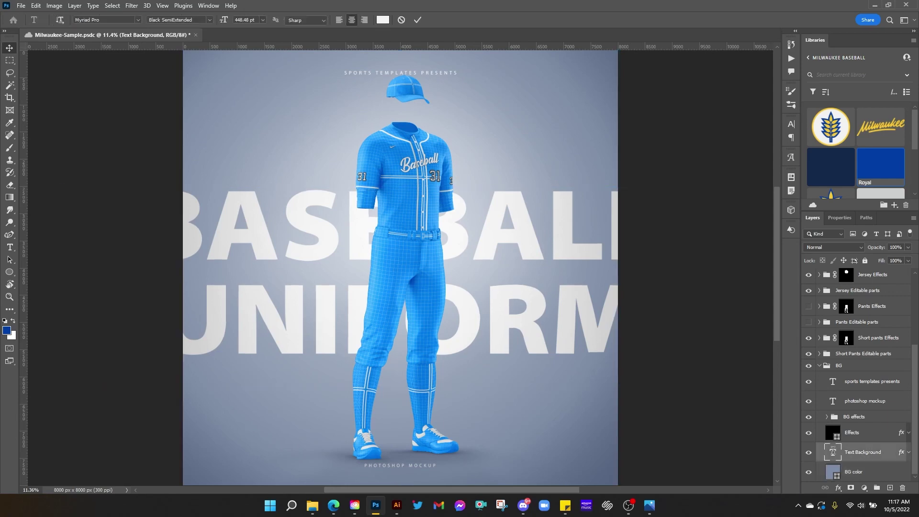
{"action": "left_click", "coordinate": [717, 220]}
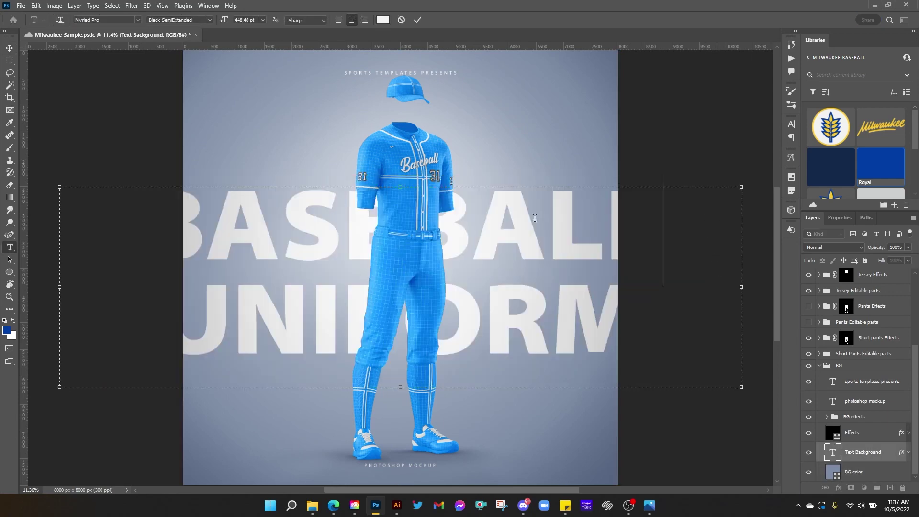
{"action": "left_click_drag", "start_coordinate": [726, 218], "coordinate": [105, 189]}
{"action": "type", "text": "MI"}
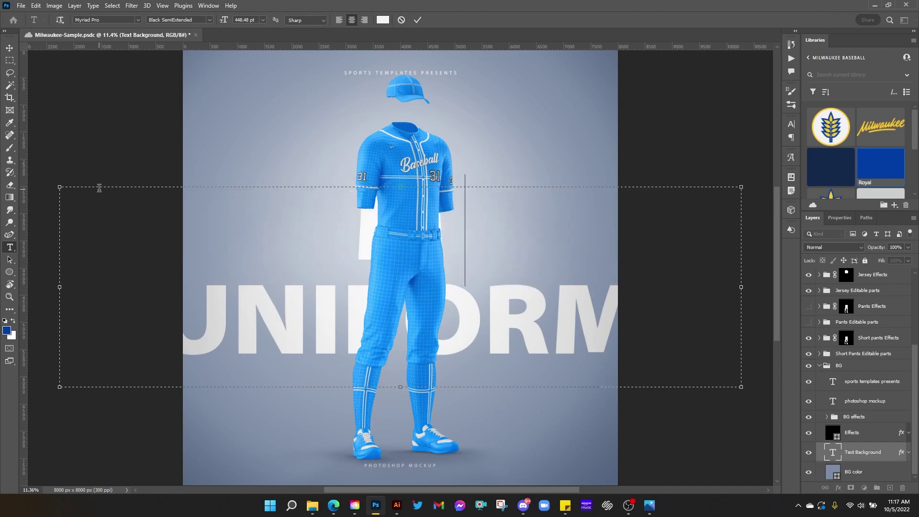
{"action": "type", "text": "LWAUKEE"}
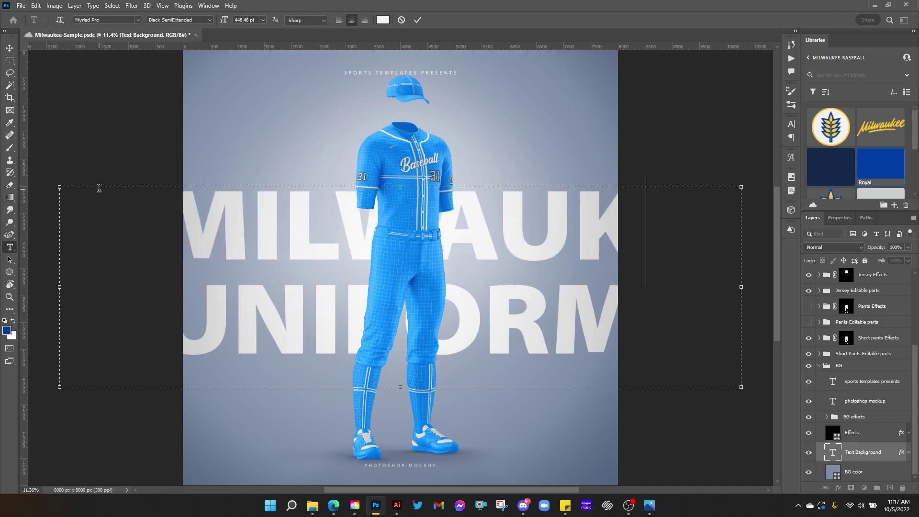
{"action": "left_click", "coordinate": [418, 19]}
{"action": "key", "text": "v"}
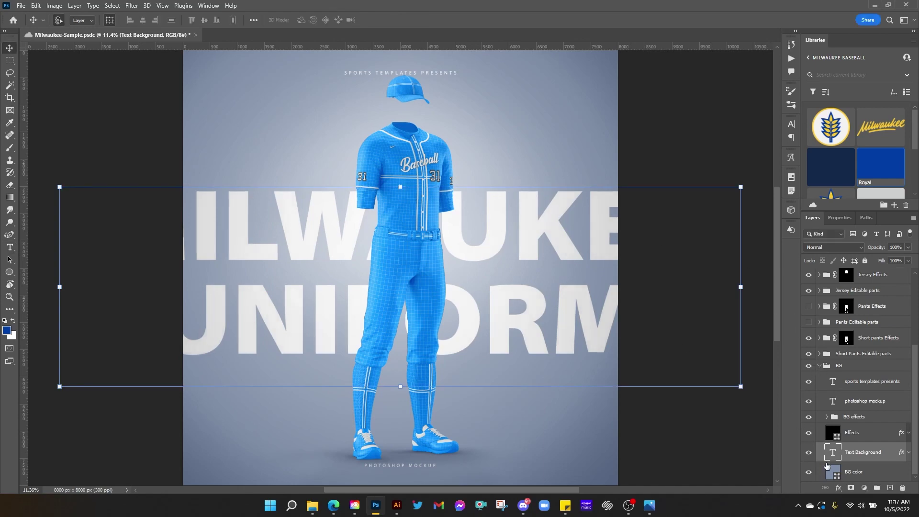
- Replace the second line of the Text Background layer, UNIFORM, with BASEBALL
{"action": "double_click", "coordinate": [833, 452]}
{"action": "left_click", "coordinate": [674, 330]}
{"action": "double_click", "coordinate": [474, 320]}
{"action": "type", "text": "BASEBALL"}
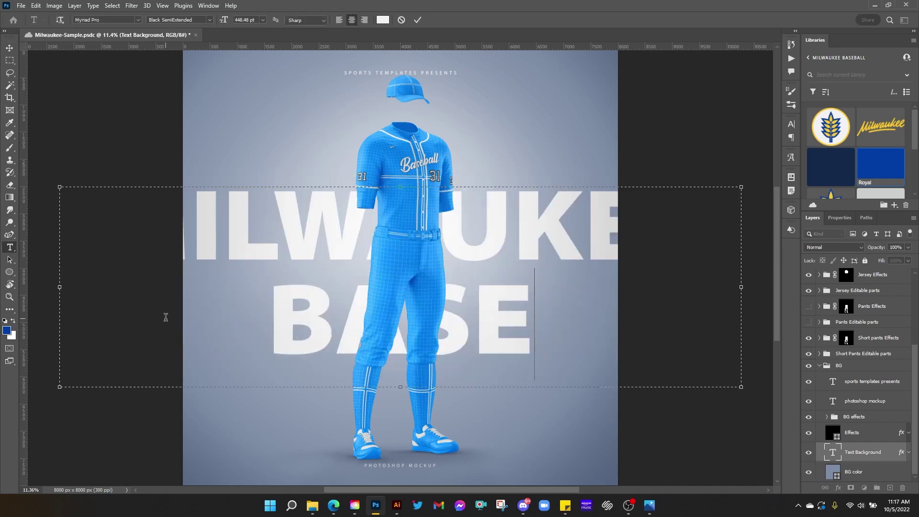
{"action": "left_click", "coordinate": [418, 20]}
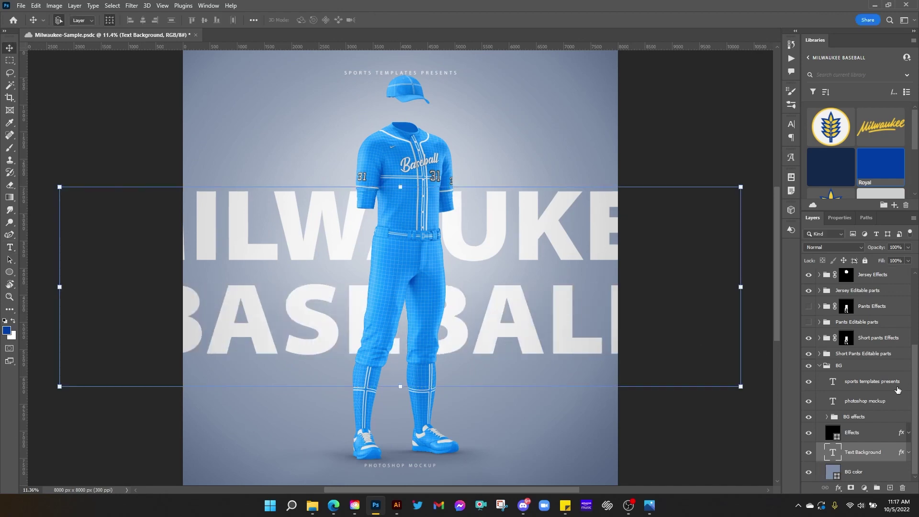
- Collapse the BG group, hide both short pants groups, and show the Pants Effects and Pants Editable parts groups instead
{"action": "left_click", "coordinate": [820, 366]}
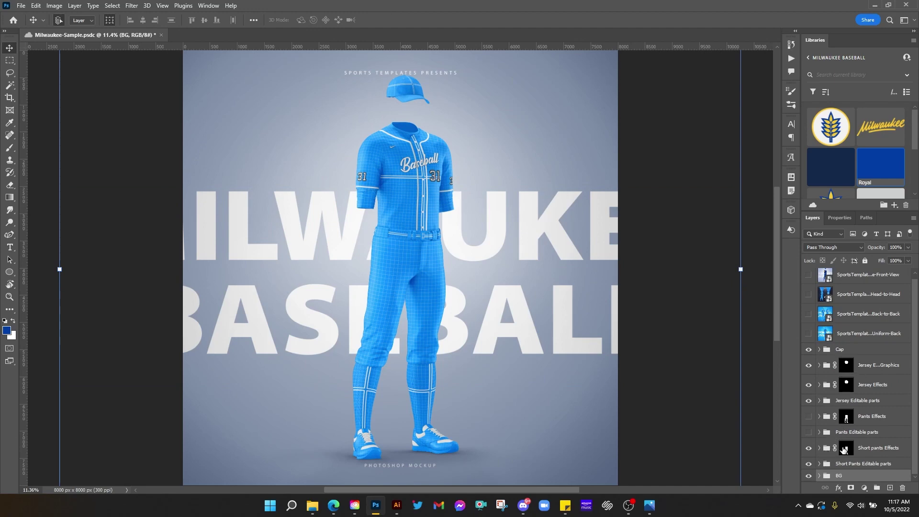
{"action": "left_click", "coordinate": [810, 450]}
{"action": "left_click", "coordinate": [809, 463]}
{"action": "left_click", "coordinate": [810, 431]}
{"action": "left_click", "coordinate": [809, 416]}
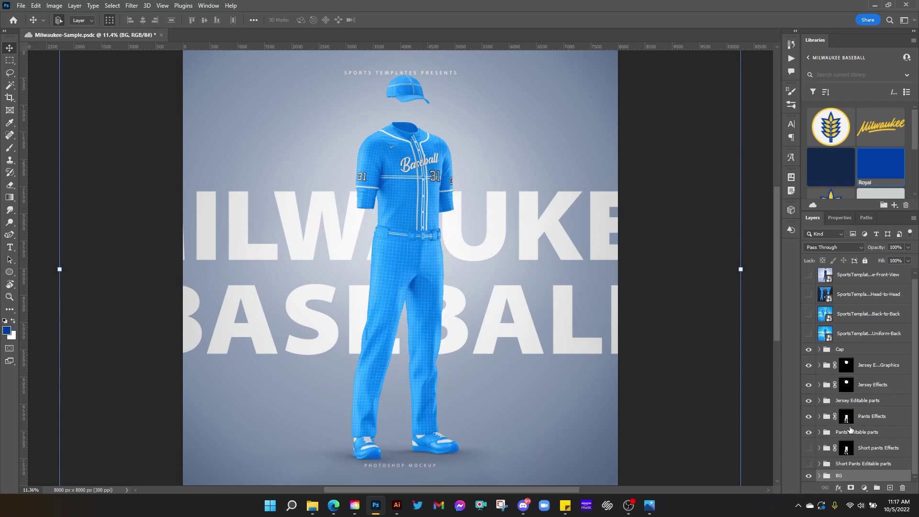
- Expand Pants Editable parts and its Sneakers group, and hide the right and left shoe design layers
{"action": "left_click", "coordinate": [820, 432]}
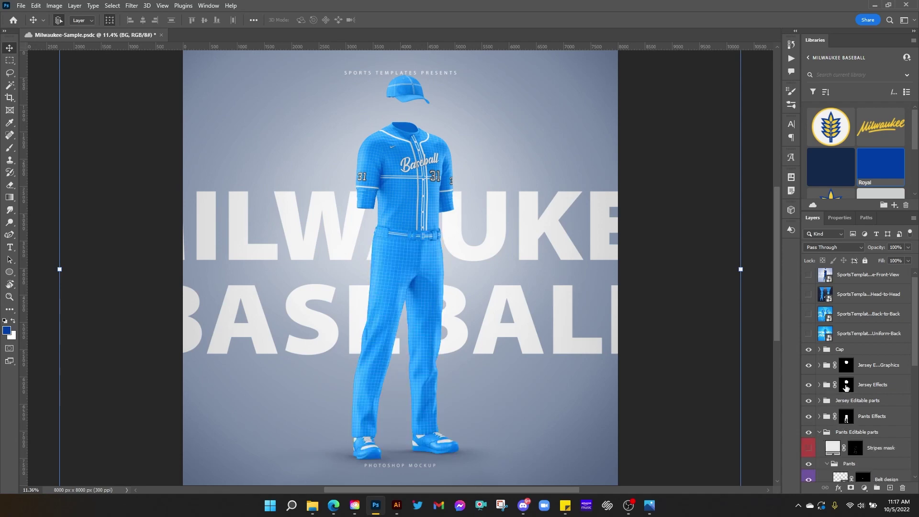
{"action": "scroll", "coordinate": [833, 412], "scroll_direction": "down", "scroll_amount": 3}
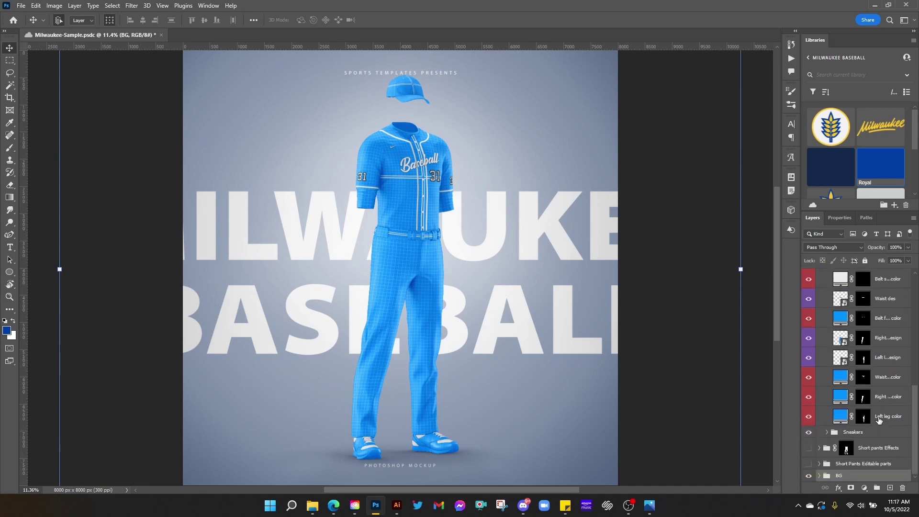
{"action": "left_click", "coordinate": [825, 434]}
{"action": "scroll", "coordinate": [819, 383], "scroll_direction": "down", "scroll_amount": 3}
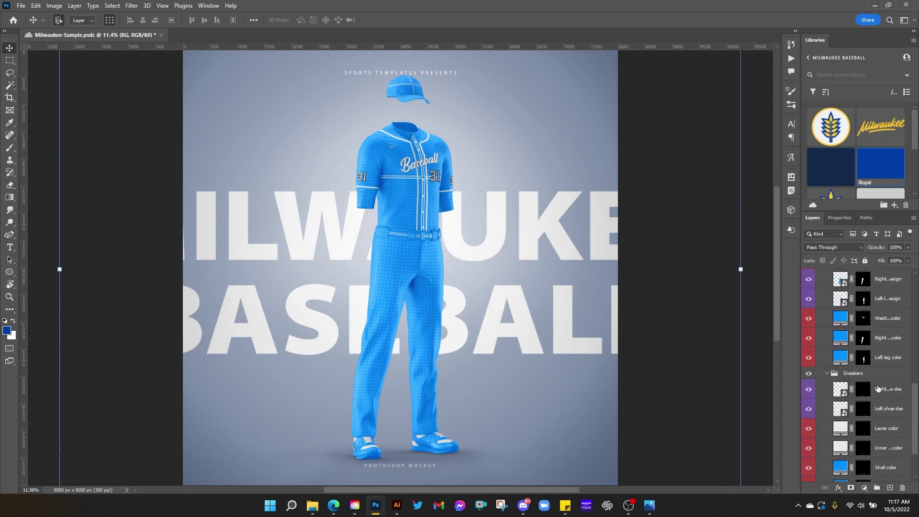
{"action": "left_click", "coordinate": [809, 331]}
{"action": "left_click", "coordinate": [808, 351]}
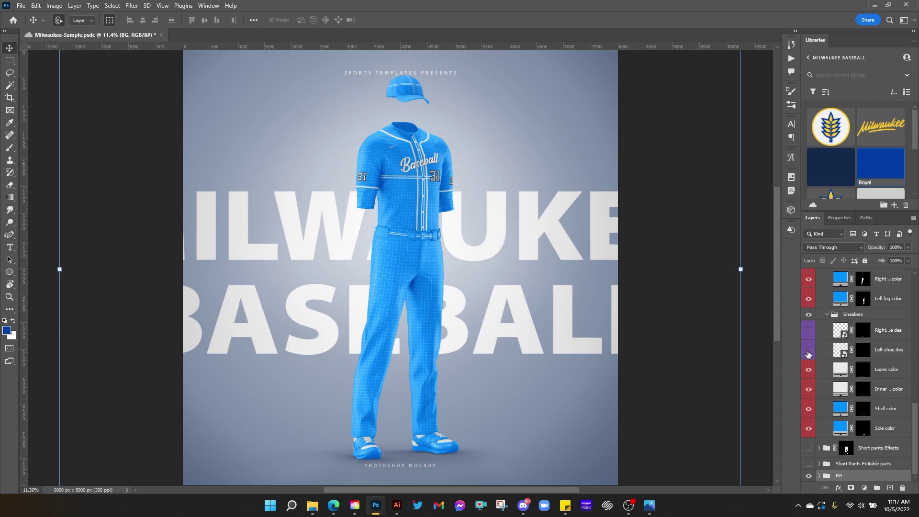
{"action": "left_click", "coordinate": [808, 330]}
{"action": "left_click", "coordinate": [808, 352]}
- Recolor the sneakers' Shell color and inner color layers with the library's Yellow
{"action": "left_click", "coordinate": [649, 505]}
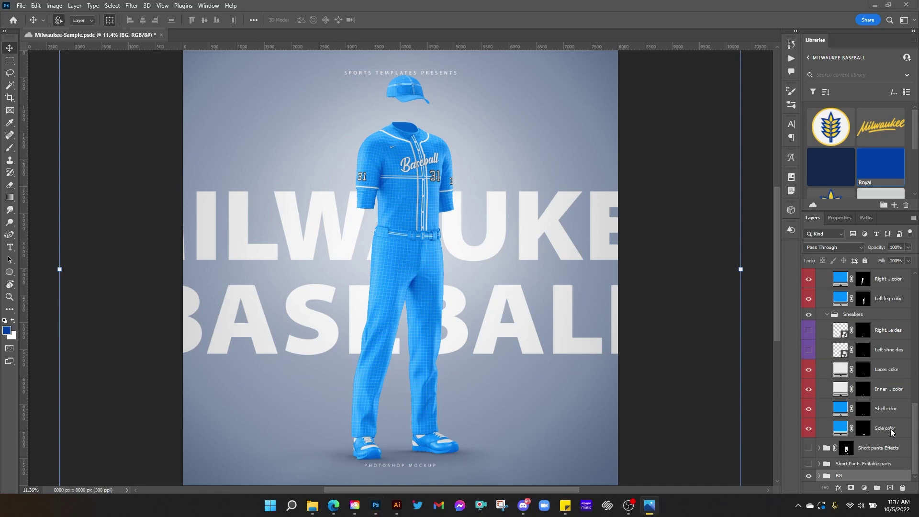
{"action": "left_click", "coordinate": [883, 410]}
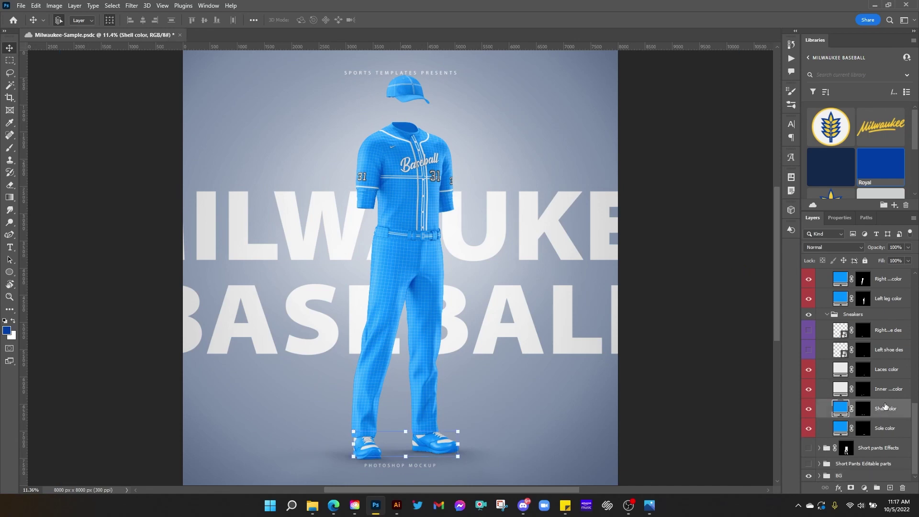
{"action": "left_click", "coordinate": [889, 390], "text": "ctrl"}
{"action": "scroll", "coordinate": [862, 176], "scroll_direction": "down", "scroll_amount": 3}
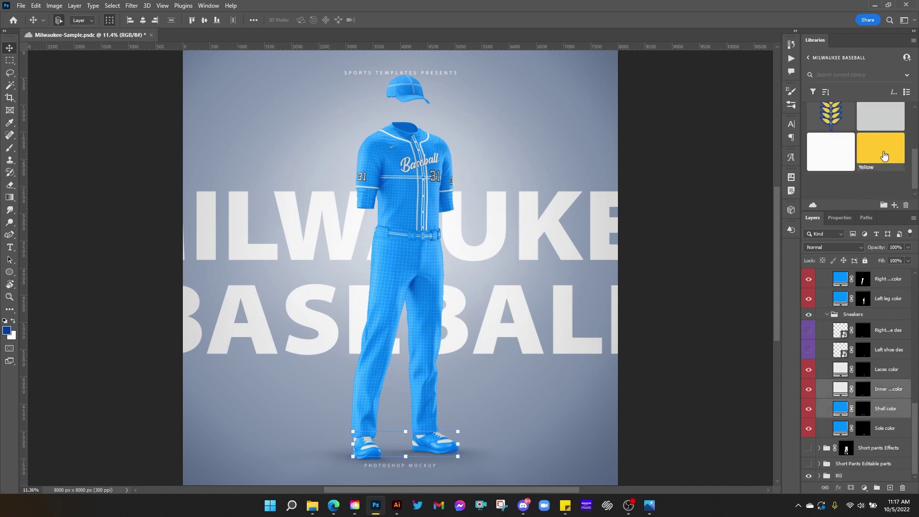
{"action": "left_click", "coordinate": [884, 155]}
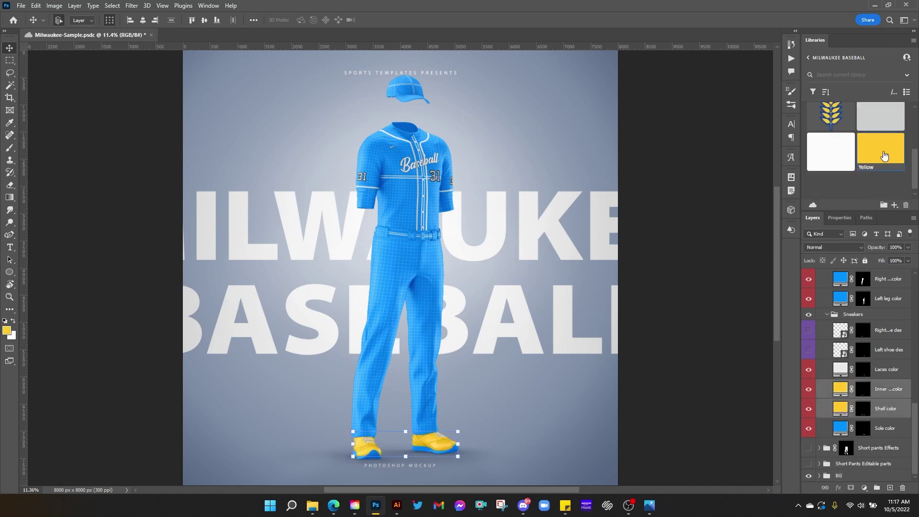
- Recolor the sneakers' Laces color layer with the library's Royal and the Sole color layer with Navy
{"action": "left_click", "coordinate": [884, 373]}
{"action": "scroll", "coordinate": [876, 158], "scroll_direction": "up", "scroll_amount": 2}
{"action": "left_click", "coordinate": [872, 125]}
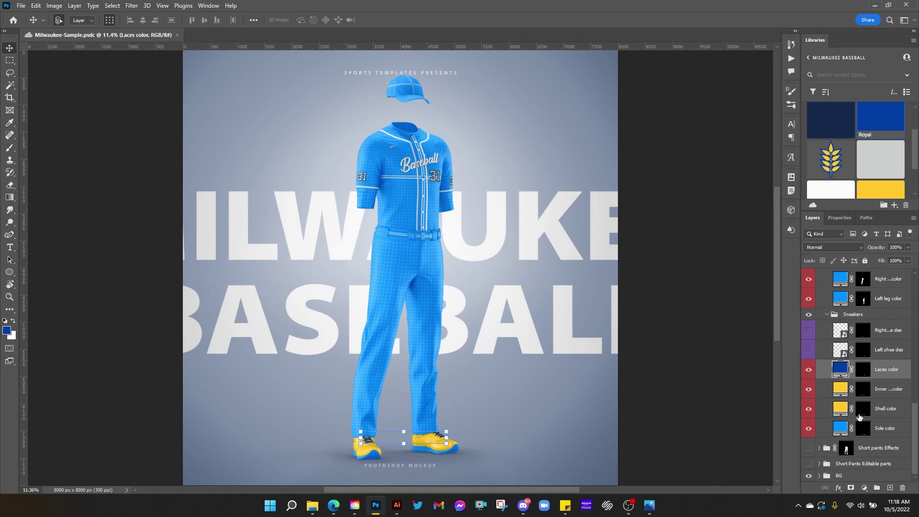
{"action": "left_click", "coordinate": [886, 433]}
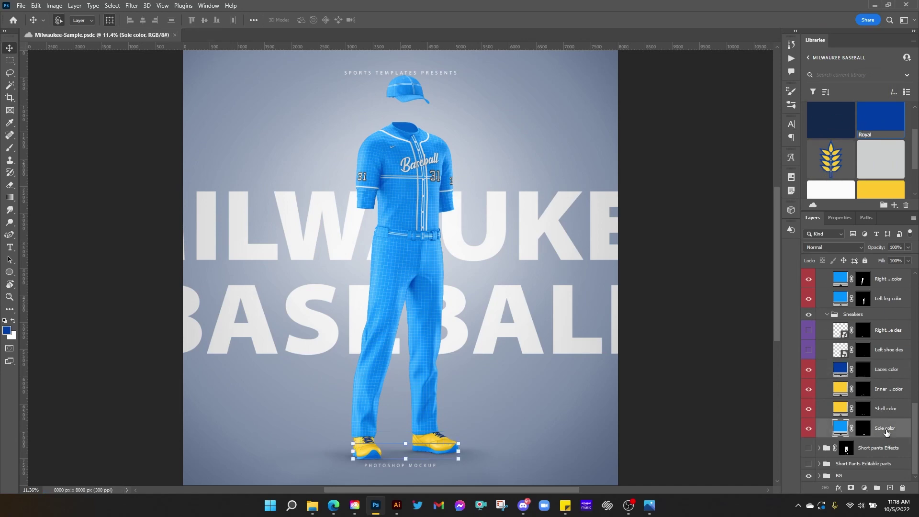
{"action": "left_click", "coordinate": [829, 121]}
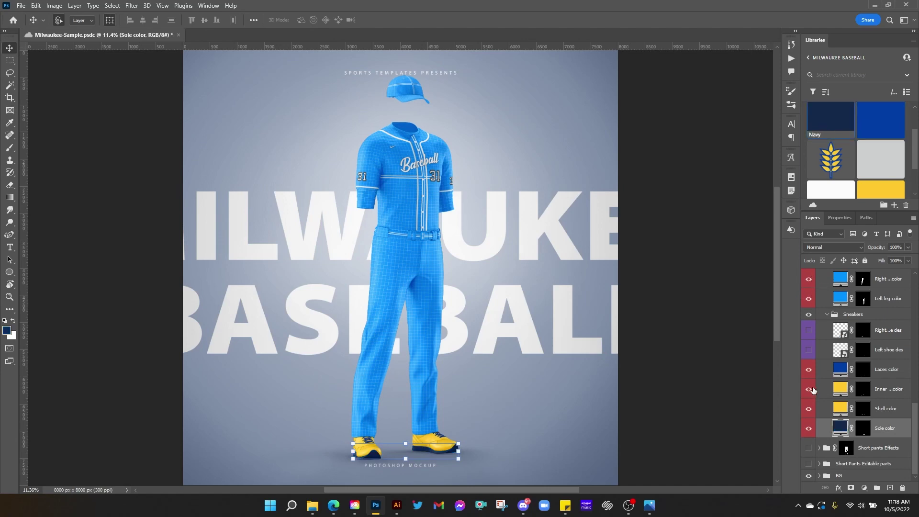
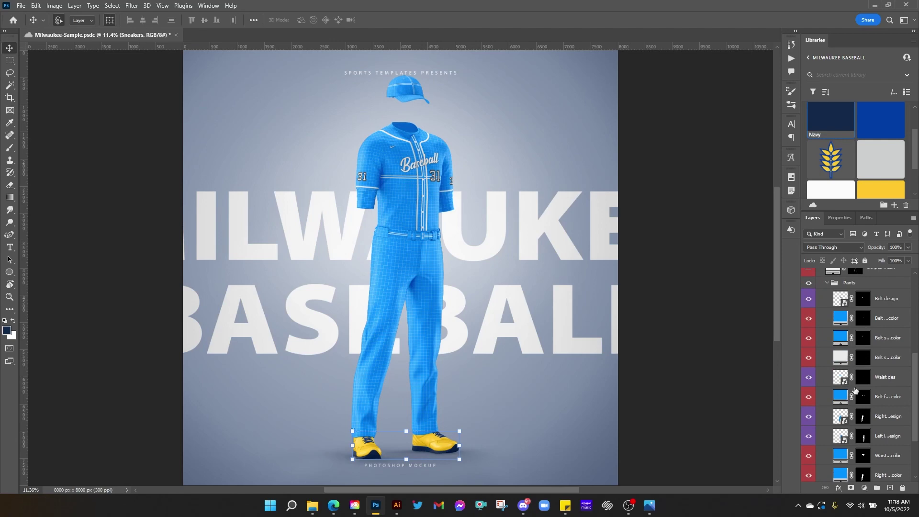
{"action": "scroll", "coordinate": [862, 369], "scroll_direction": "down", "scroll_amount": 3}
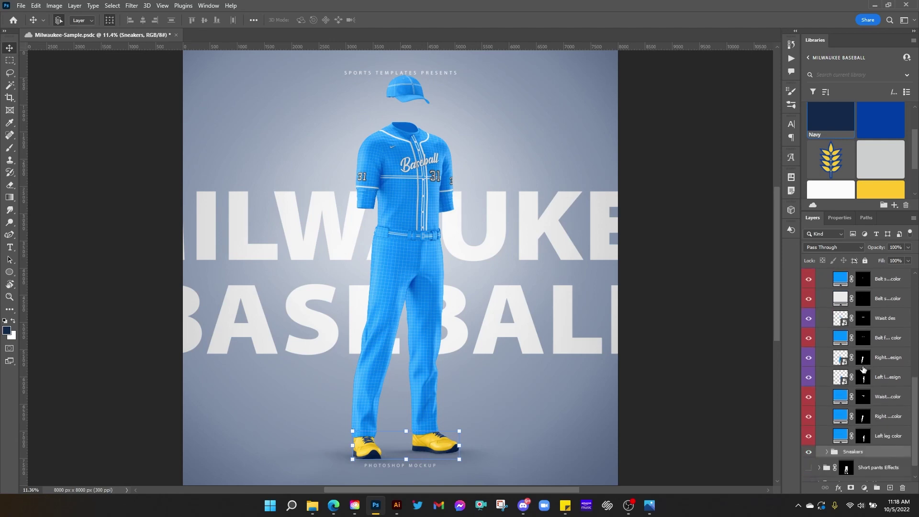
{"action": "scroll", "coordinate": [870, 372], "scroll_direction": "down", "scroll_amount": 1}
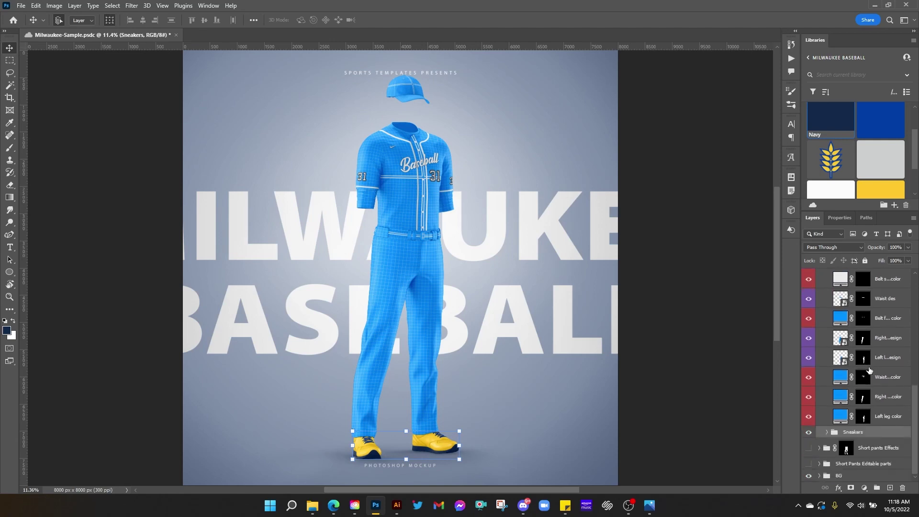
{"action": "left_click", "coordinate": [820, 464]}
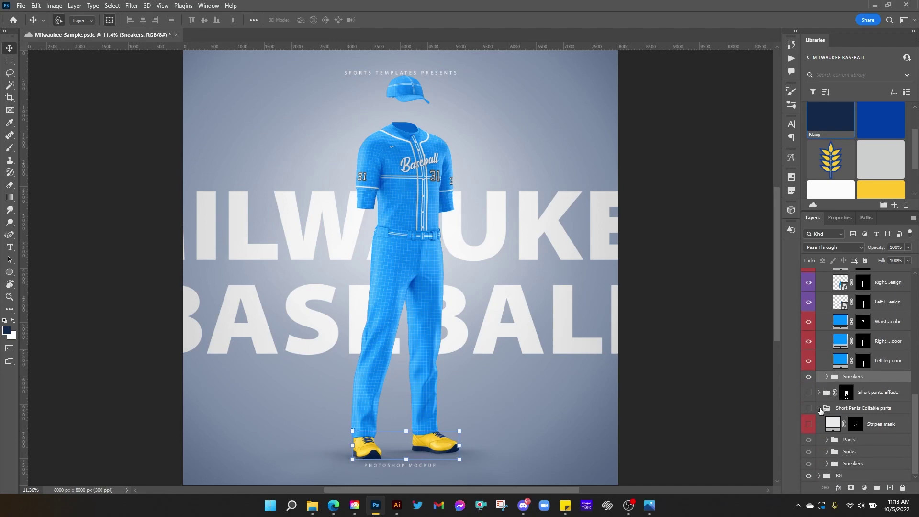
{"action": "scroll", "coordinate": [870, 406], "scroll_direction": "up", "scroll_amount": 3}
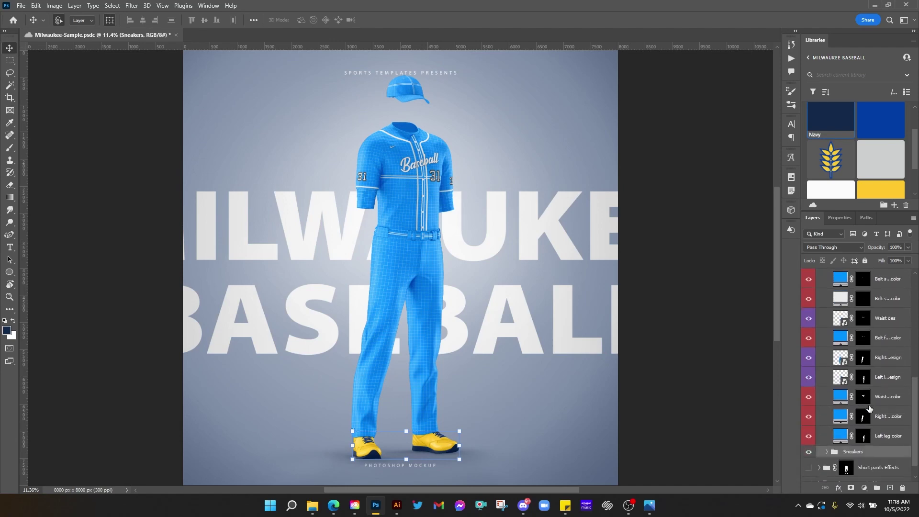
- Select all layers in the Pants group from Left leg color up to Belt design and recolor them with the library's Royal
{"action": "left_click", "coordinate": [886, 437]}
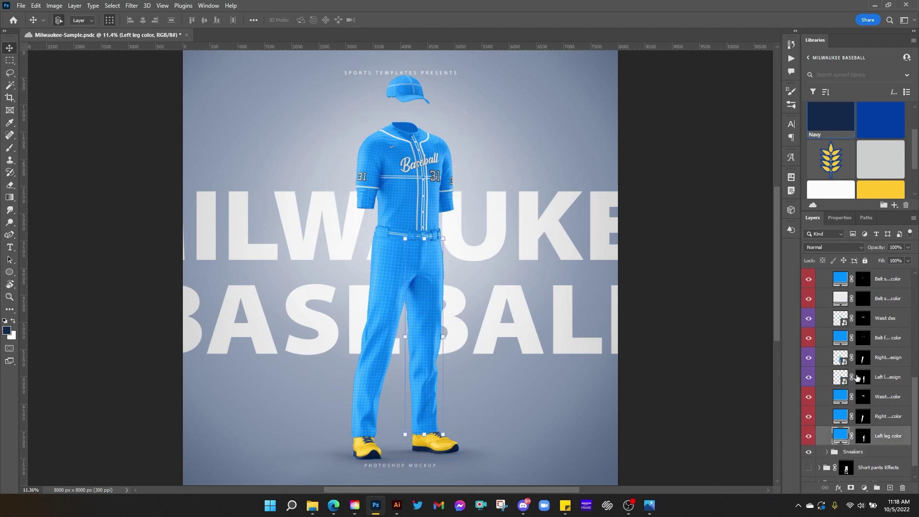
{"action": "scroll", "coordinate": [887, 438], "scroll_direction": "up", "scroll_amount": 3}
{"action": "left_click", "coordinate": [883, 325], "text": "shift"}
{"action": "scroll", "coordinate": [868, 364], "scroll_direction": "down", "scroll_amount": 3}
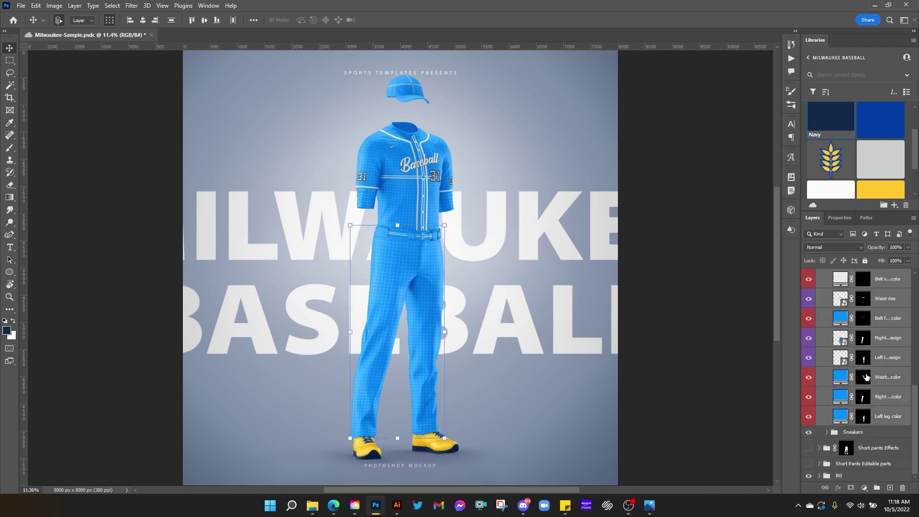
{"action": "left_click", "coordinate": [893, 419]}
{"action": "scroll", "coordinate": [886, 366], "scroll_direction": "up", "scroll_amount": 5}
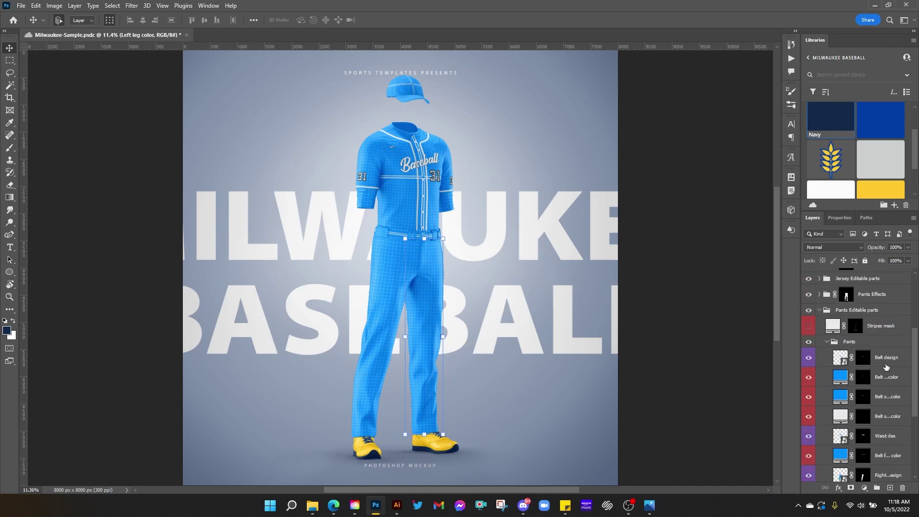
{"action": "left_click", "coordinate": [887, 359], "text": "shift"}
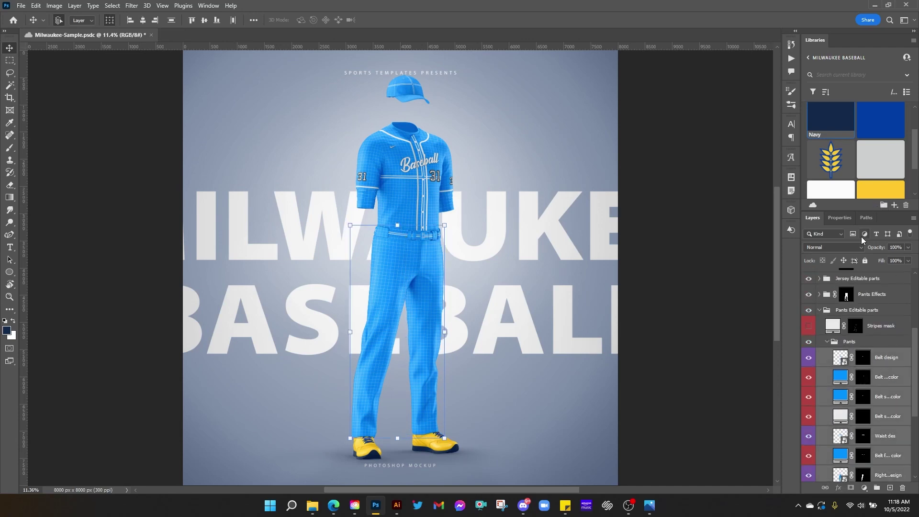
{"action": "left_click", "coordinate": [879, 120]}
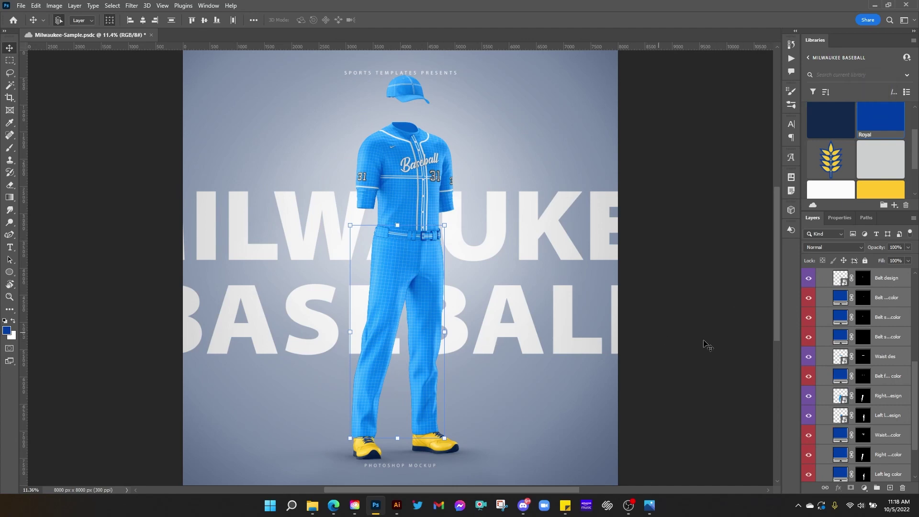
- Hide the waist, right leg, left leg and belt design layers in the Pants group
{"action": "left_click", "coordinate": [809, 356]}
{"action": "left_click", "coordinate": [809, 396]}
{"action": "left_click", "coordinate": [814, 414]}
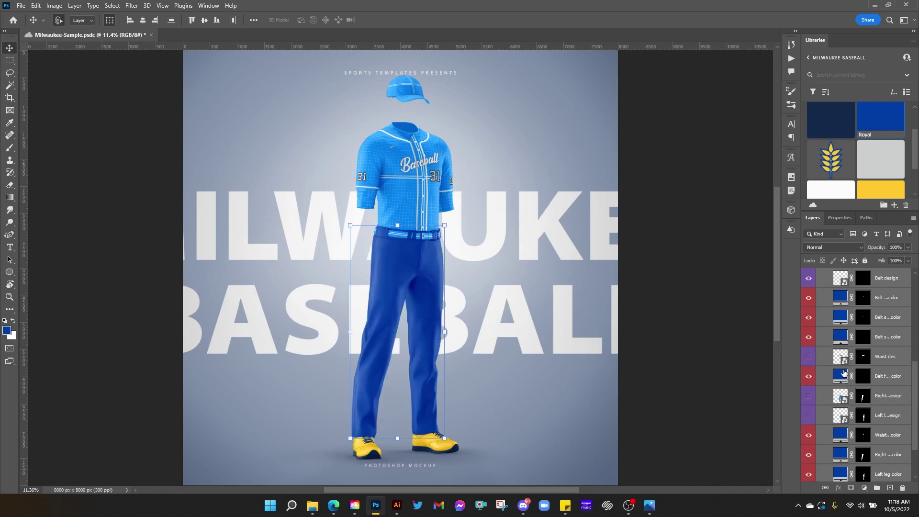
{"action": "scroll", "coordinate": [844, 373], "scroll_direction": "up", "scroll_amount": 3}
{"action": "left_click", "coordinate": [808, 341]}
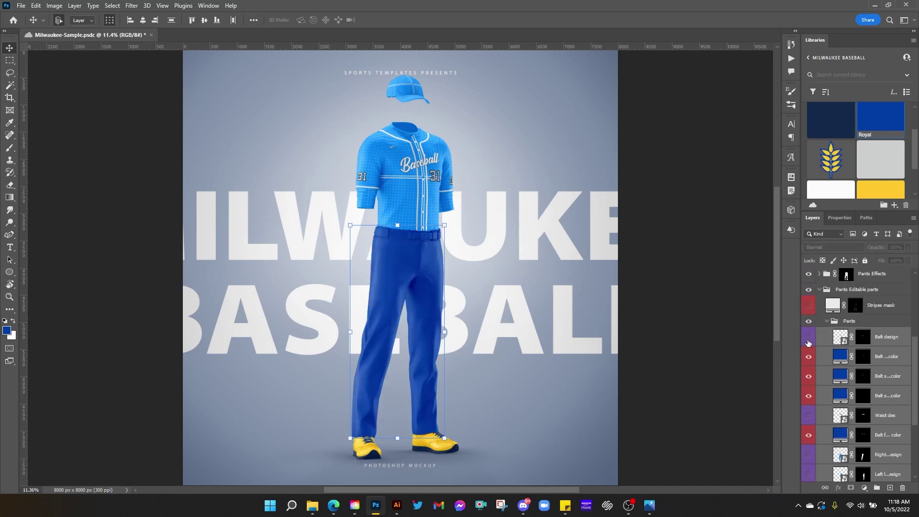
- Preview the belt, waist, right leg and left leg designs by showing them and hiding them again
{"action": "left_click", "coordinate": [822, 338]}
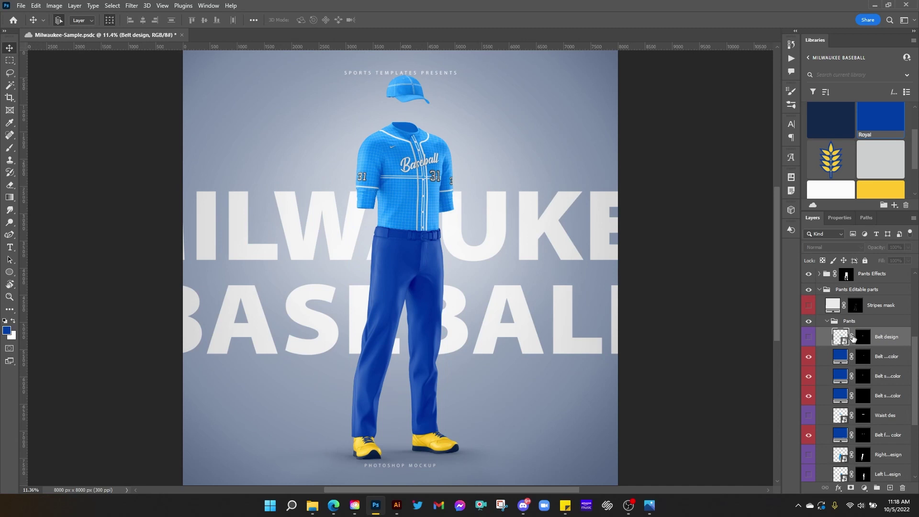
{"action": "left_click", "coordinate": [810, 338]}
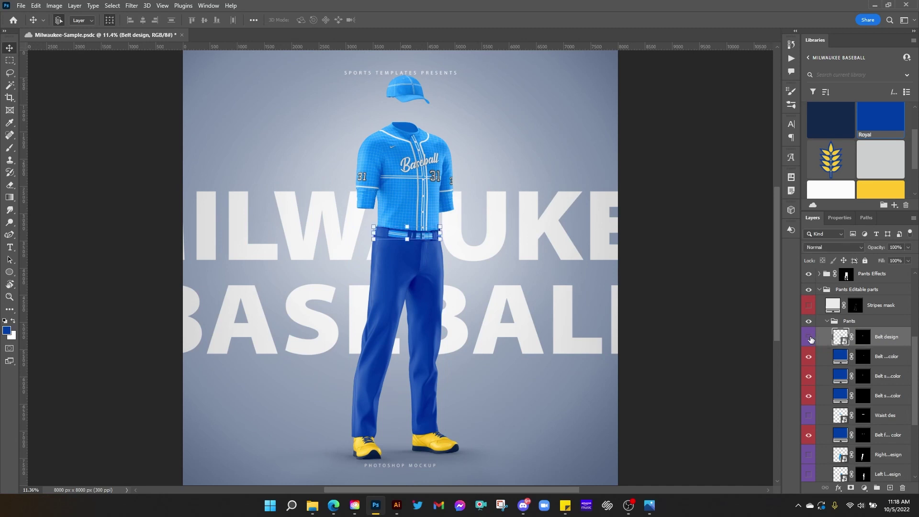
{"action": "left_click", "coordinate": [810, 338]}
{"action": "left_click", "coordinate": [808, 417]}
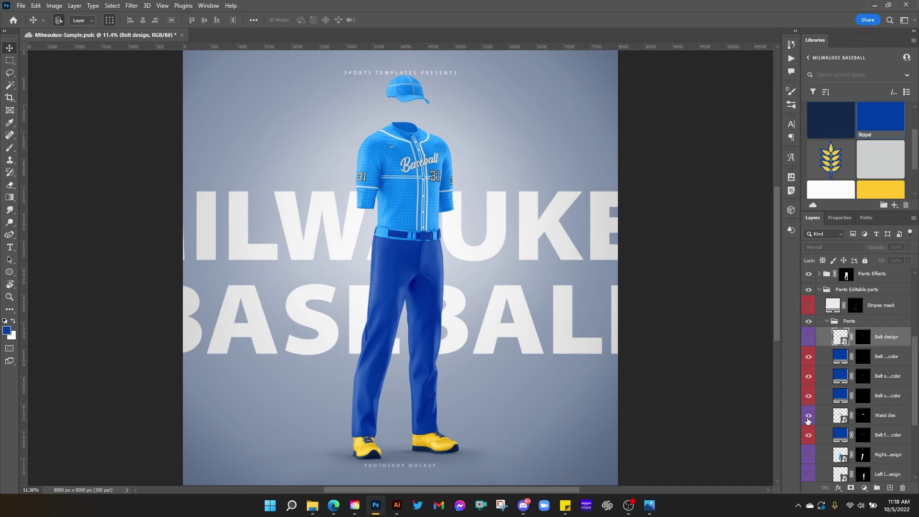
{"action": "left_click", "coordinate": [809, 420]}
{"action": "scroll", "coordinate": [809, 421], "scroll_direction": "down", "scroll_amount": 1}
{"action": "left_click", "coordinate": [809, 436]}
{"action": "left_click", "coordinate": [809, 455]}
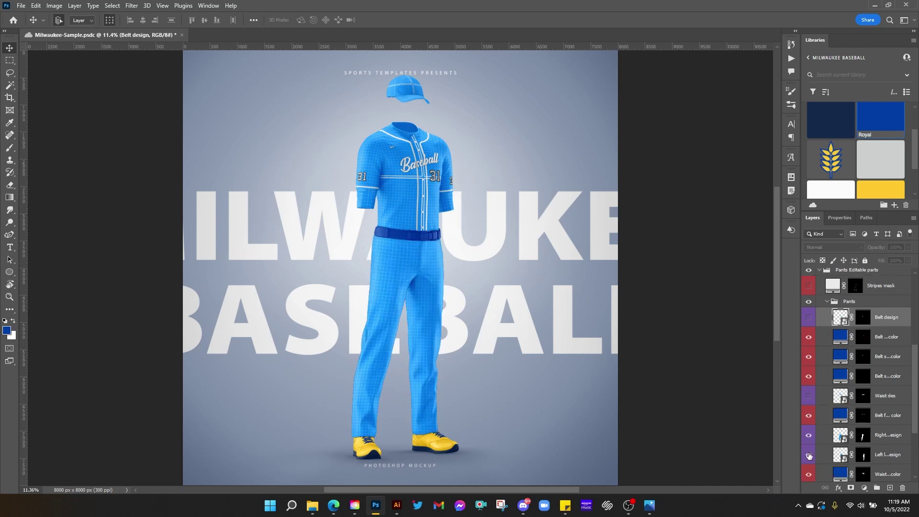
{"action": "left_click", "coordinate": [809, 455]}
{"action": "left_click", "coordinate": [809, 436]}
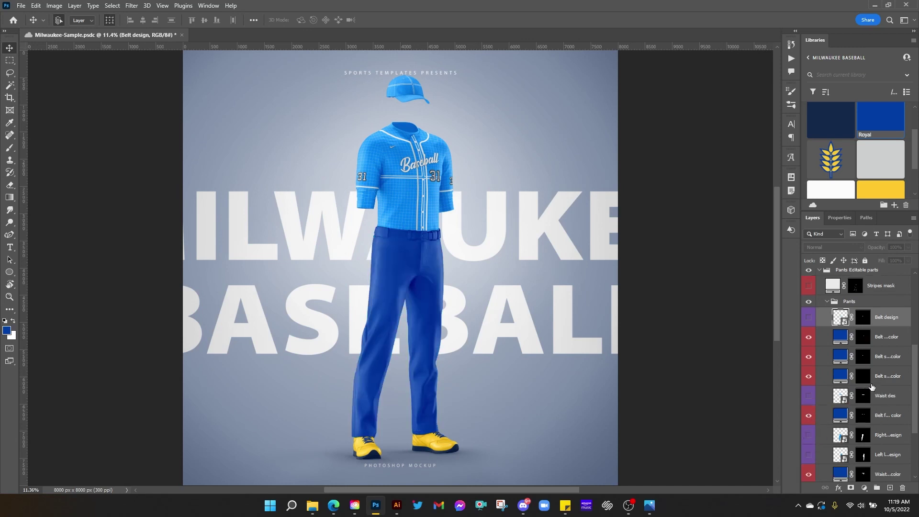
- Recolor the Belt metal parts color, Belt stripe 1 color and Belt stripe 2 color layers with the library's Yellow
{"action": "left_click", "coordinate": [886, 341]}
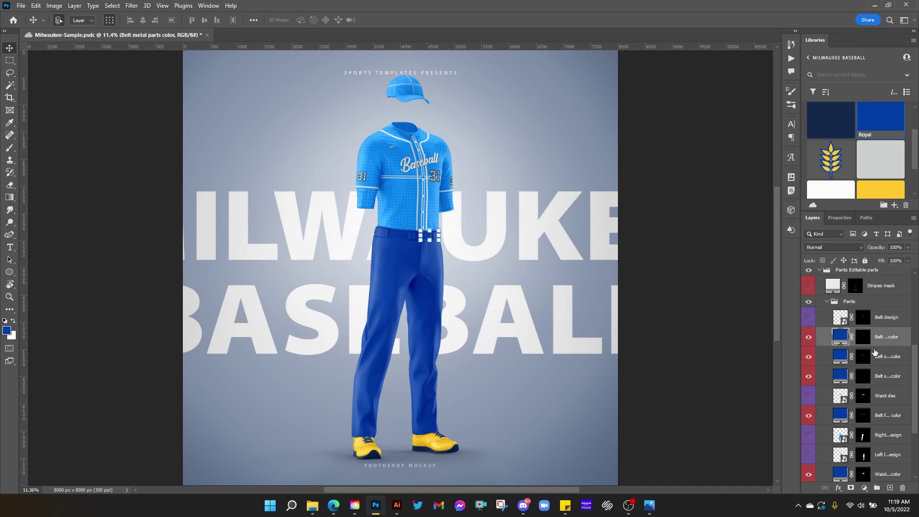
{"action": "left_click", "coordinate": [881, 193]}
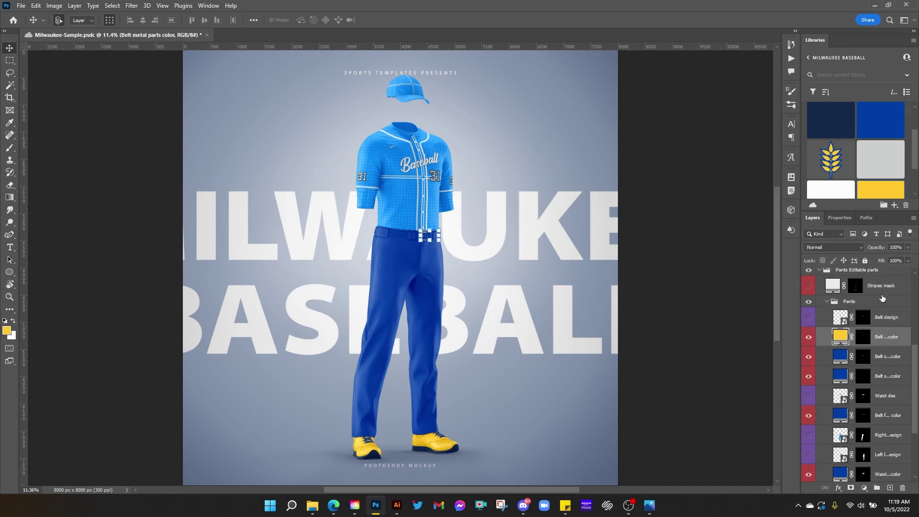
{"action": "left_click", "coordinate": [881, 359]}
{"action": "left_click", "coordinate": [883, 194]}
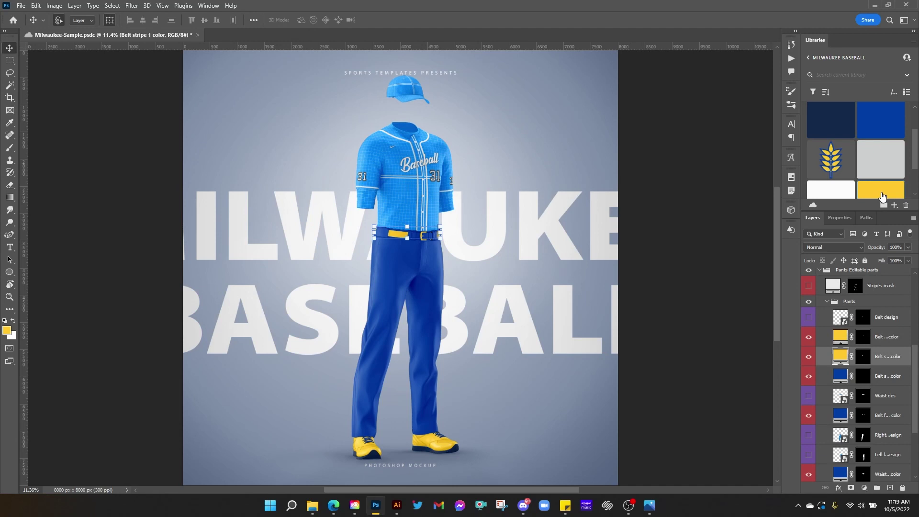
{"action": "left_click", "coordinate": [884, 377]}
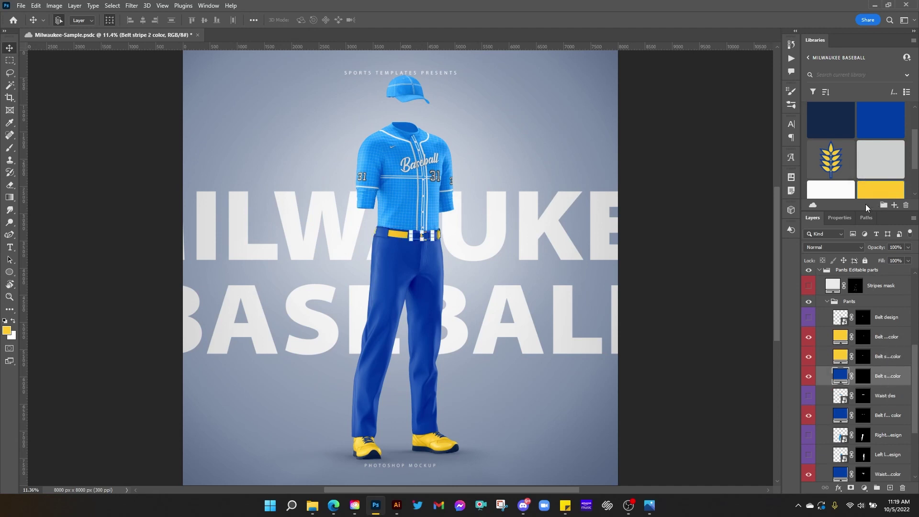
{"action": "left_click", "coordinate": [870, 192]}
{"action": "scroll", "coordinate": [846, 381], "scroll_direction": "up", "scroll_amount": 1}
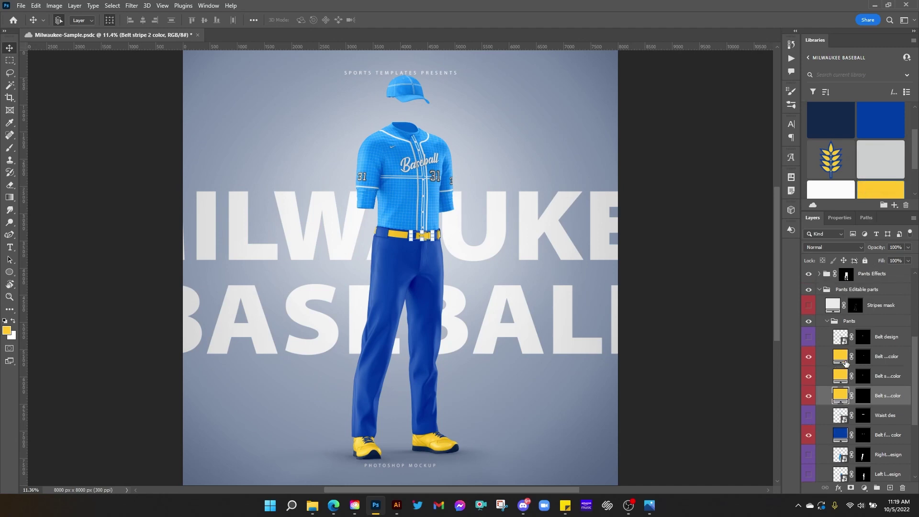
- Preview the pants' Stripes mask layer, recolor it with the library's Yellow and hide it again
{"action": "left_click", "coordinate": [827, 321]}
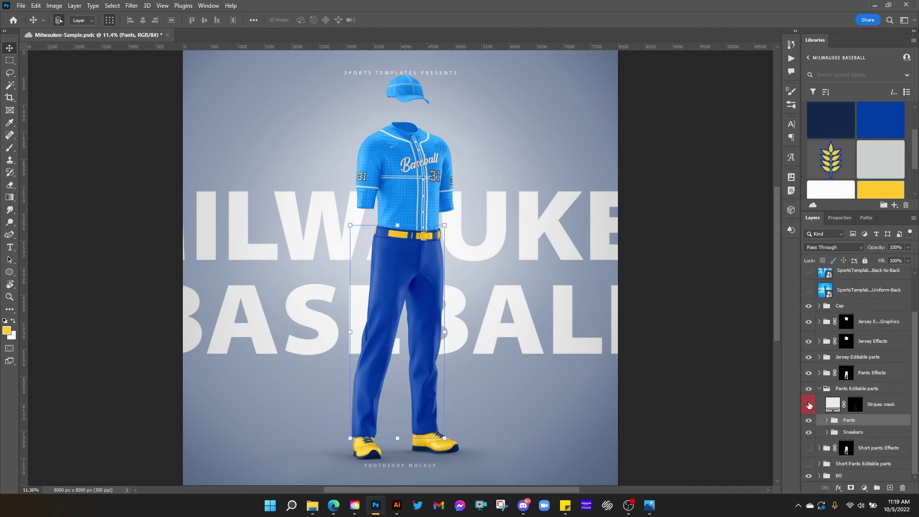
{"action": "left_click", "coordinate": [886, 408]}
{"action": "left_click", "coordinate": [808, 406]}
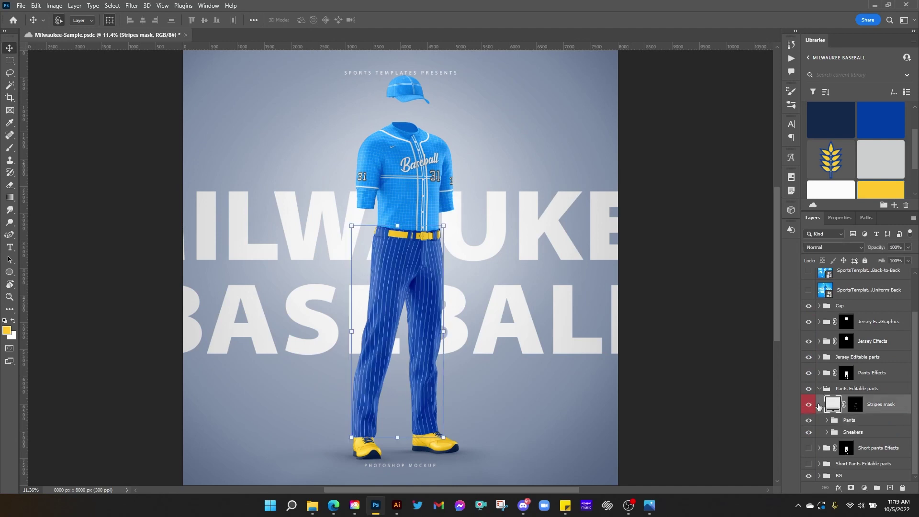
{"action": "left_click", "coordinate": [885, 196]}
{"action": "left_click", "coordinate": [809, 406]}
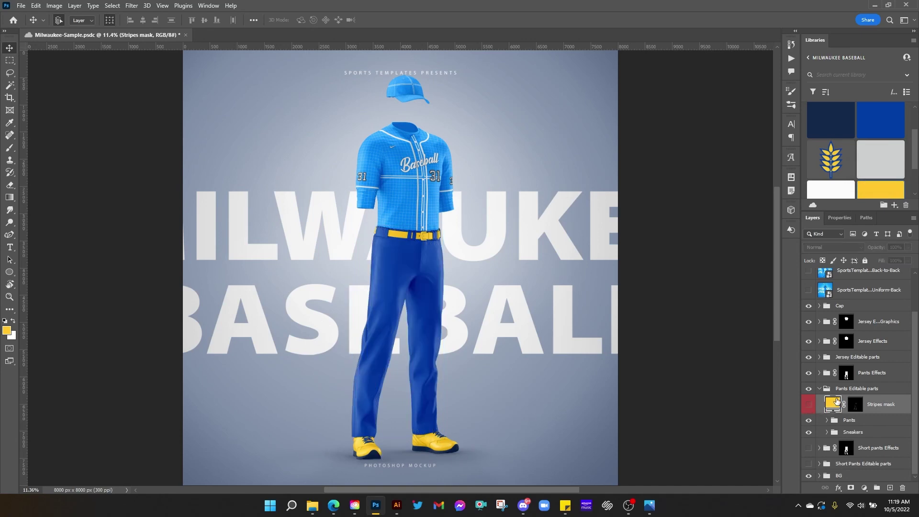
{"action": "left_click", "coordinate": [820, 389]}
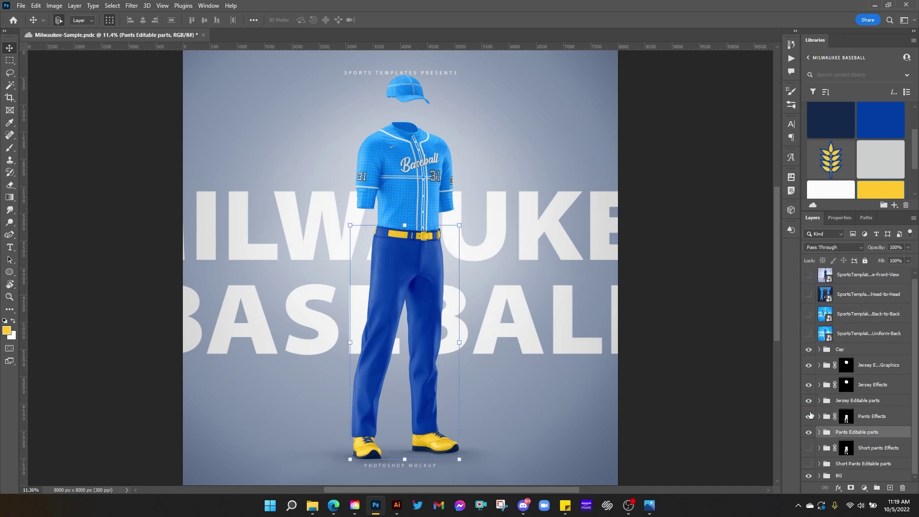
- Select the Jersey Editable parts layers from Jersey front stripes mask down to the lowest jersey color and recolor them with the library's Royal
{"action": "left_click", "coordinate": [818, 403]}
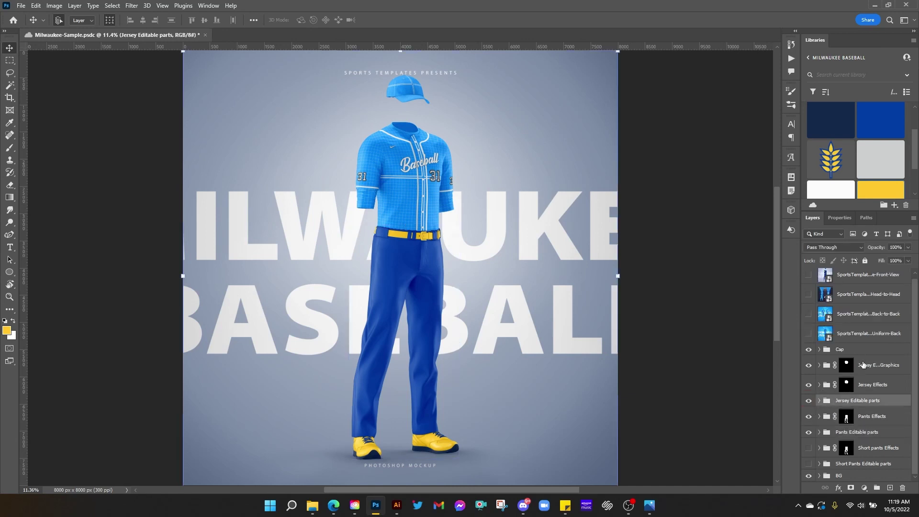
{"action": "left_click", "coordinate": [819, 401]}
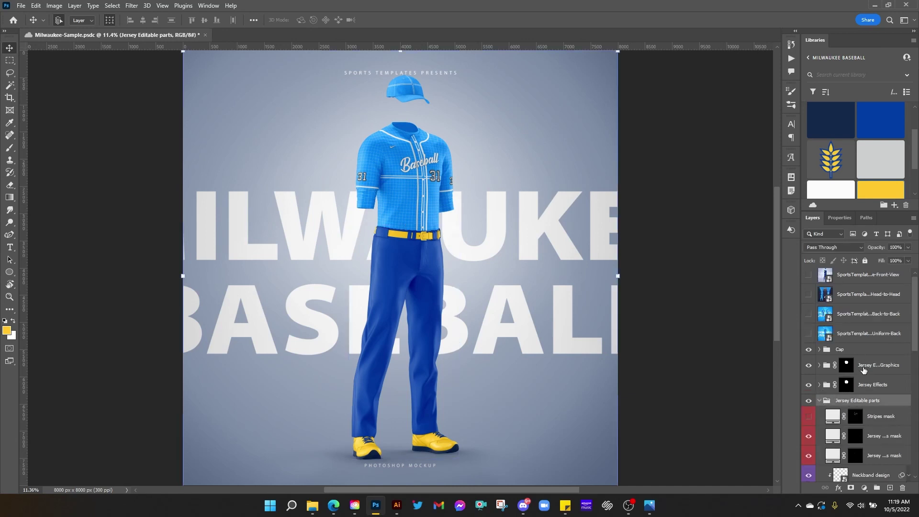
{"action": "scroll", "coordinate": [870, 374], "scroll_direction": "down", "scroll_amount": 3}
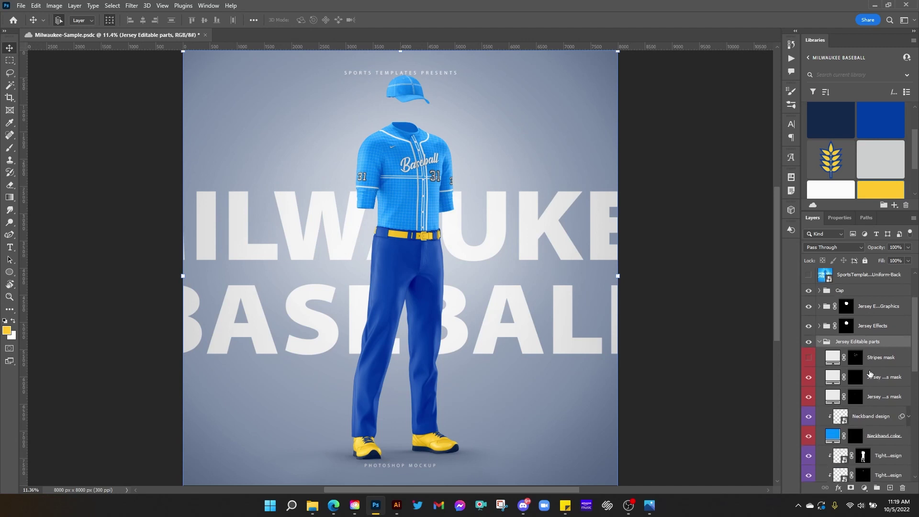
{"action": "scroll", "coordinate": [878, 380], "scroll_direction": "down", "scroll_amount": 2}
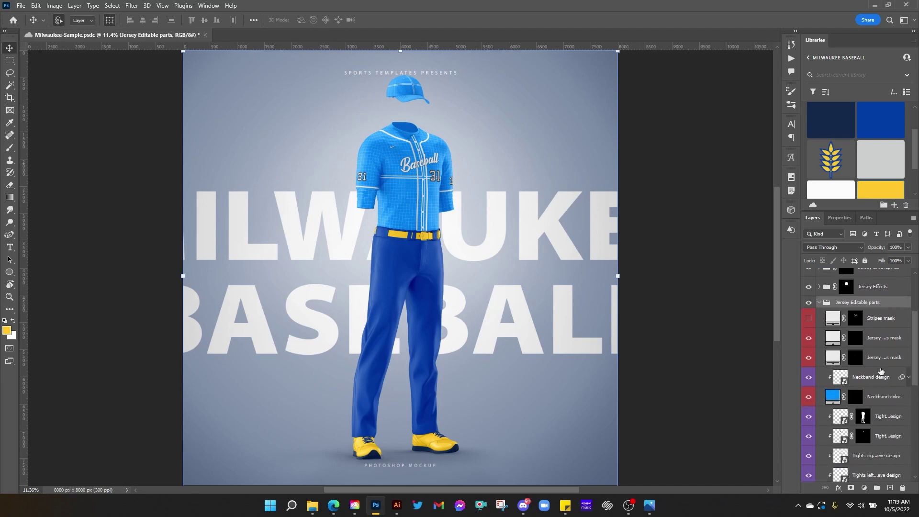
{"action": "left_click", "coordinate": [885, 340]}
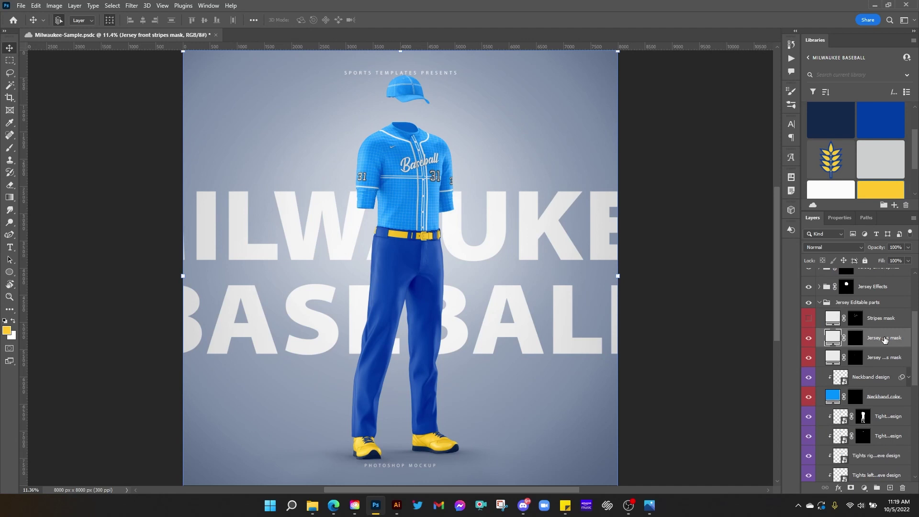
{"action": "scroll", "coordinate": [885, 340], "scroll_direction": "down", "scroll_amount": 10}
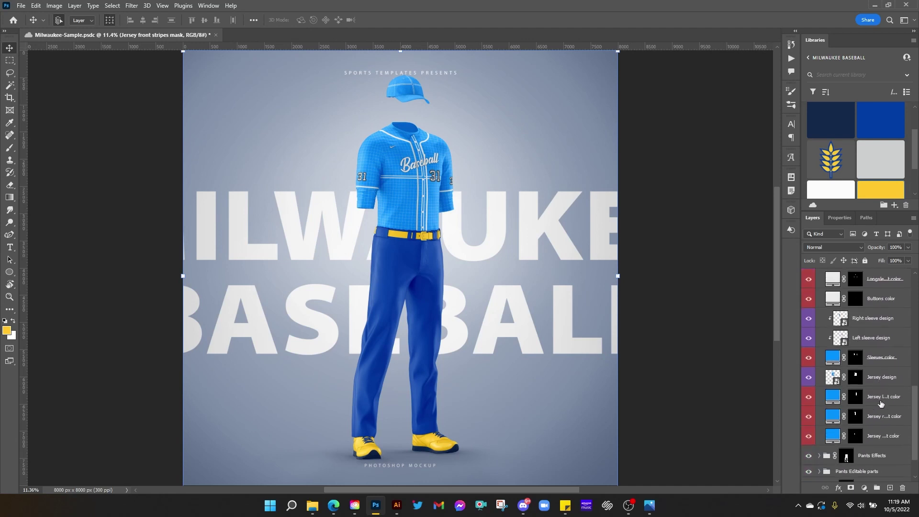
{"action": "left_click", "coordinate": [874, 120]}
- Hide the four tights design layers and recolor the Longsleeve tshirt color layer with the library's white
{"action": "scroll", "coordinate": [855, 323], "scroll_direction": "up", "scroll_amount": 5}
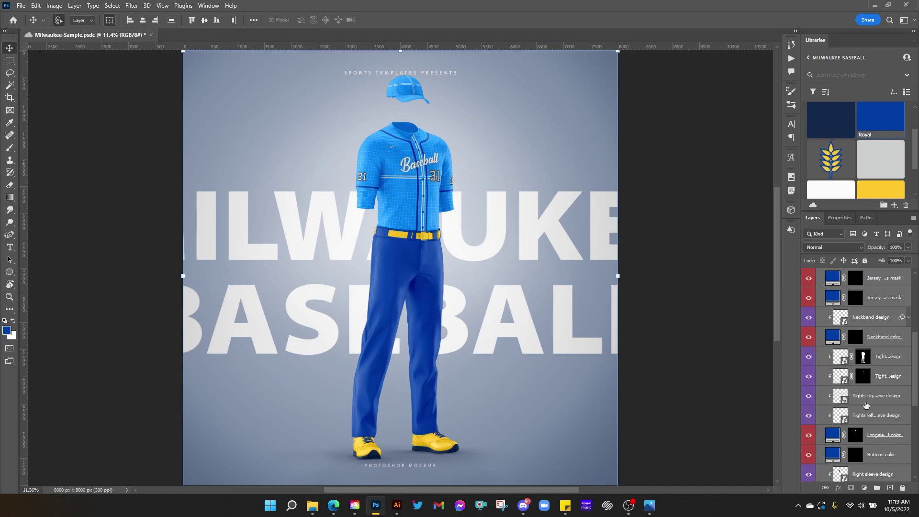
{"action": "left_click_drag", "start_coordinate": [809, 357], "coordinate": [811, 416]}
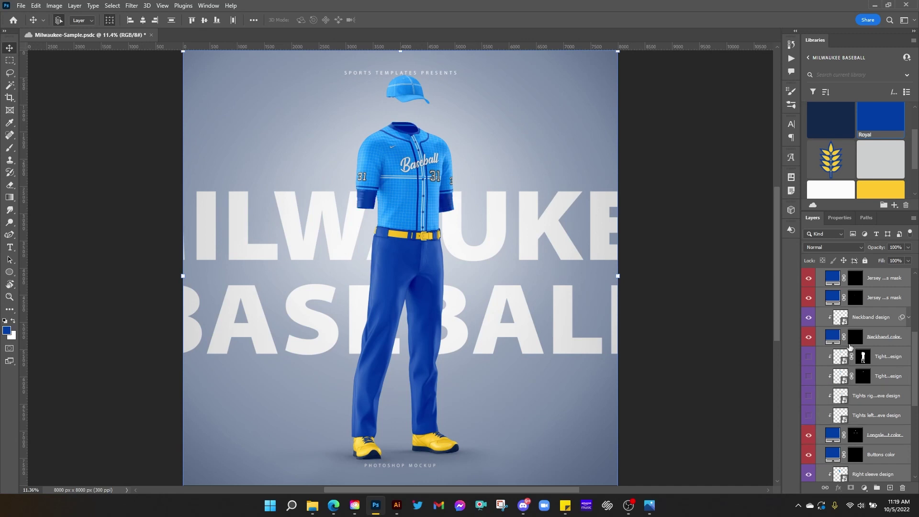
{"action": "left_click", "coordinate": [881, 438]}
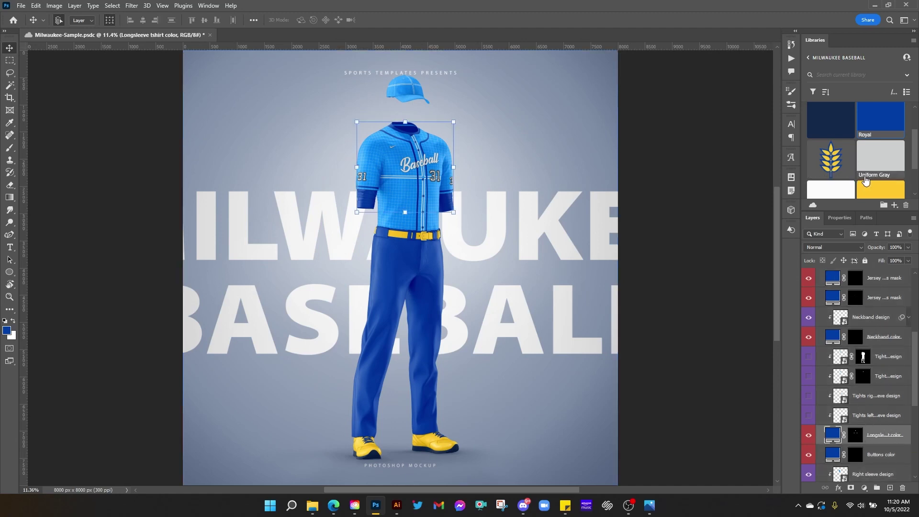
{"action": "left_click", "coordinate": [836, 189]}
- Recolor the jersey's Buttons color layer with the library's Yellow
{"action": "scroll", "coordinate": [858, 420], "scroll_direction": "down", "scroll_amount": 1}
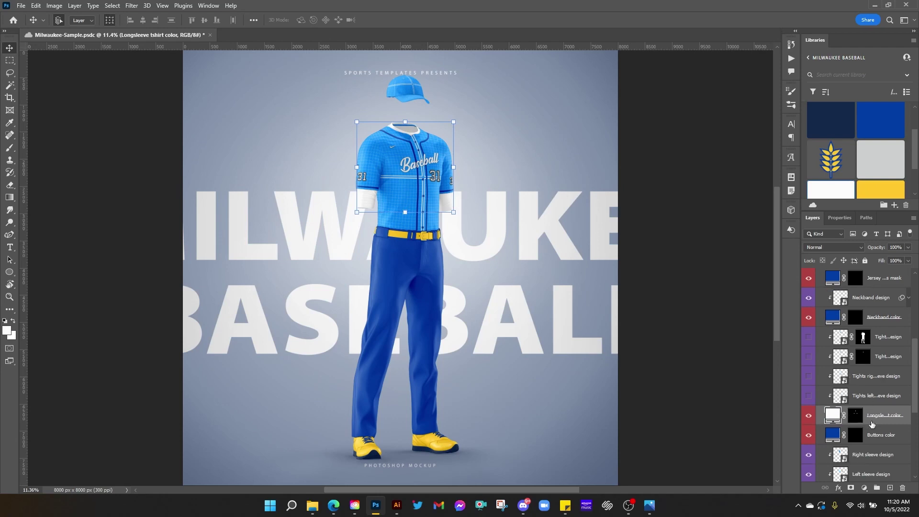
{"action": "left_click", "coordinate": [877, 436]}
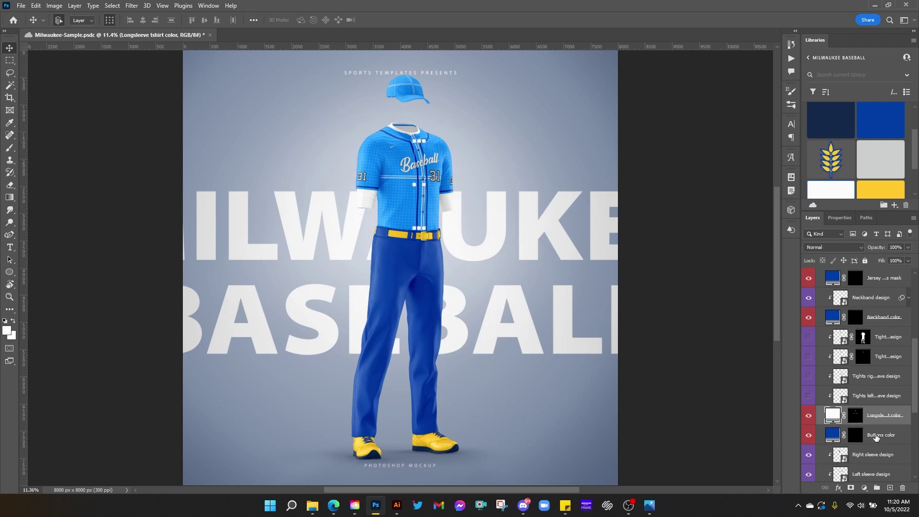
{"action": "left_click", "coordinate": [880, 189]}
- Hide the Neckband design layer and recolor the Neckband color layer with the library's white
{"action": "scroll", "coordinate": [869, 400], "scroll_direction": "up", "scroll_amount": 1}
{"action": "scroll", "coordinate": [869, 401], "scroll_direction": "up", "scroll_amount": 1}
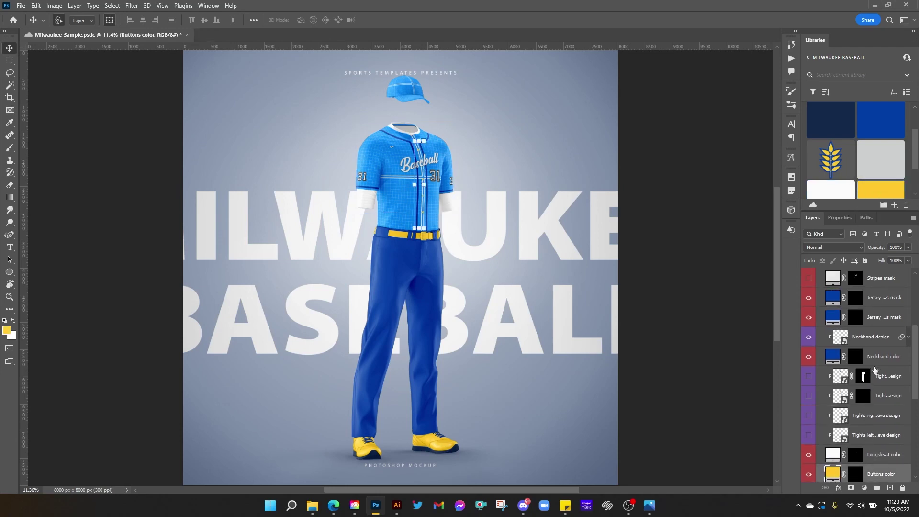
{"action": "left_click", "coordinate": [879, 358]}
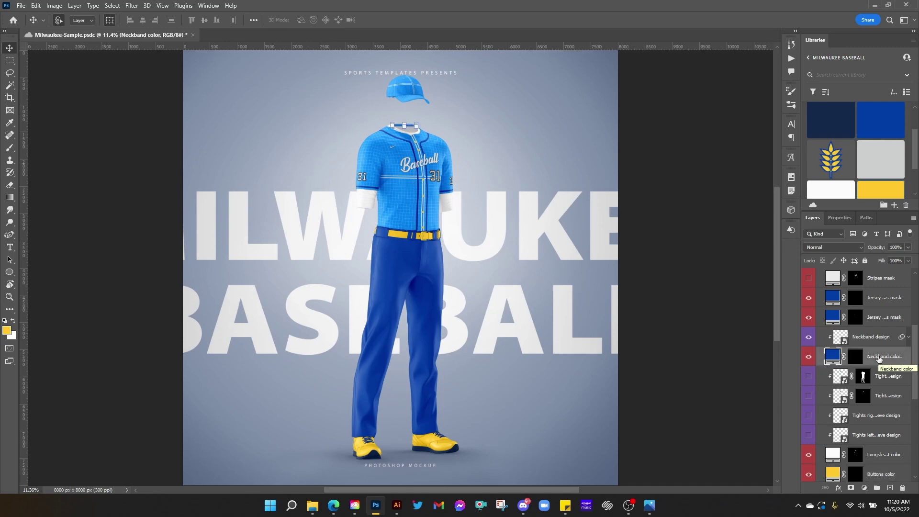
{"action": "scroll", "coordinate": [870, 303], "scroll_direction": "up", "scroll_amount": 1}
{"action": "key", "text": "ctrl+plus"}
{"action": "key", "text": "ctrl+plus"}
{"action": "key", "text": "ctrl+plus"}
{"action": "key", "text": "ctrl+plus"}
{"action": "key", "text": "ctrl+plus"}
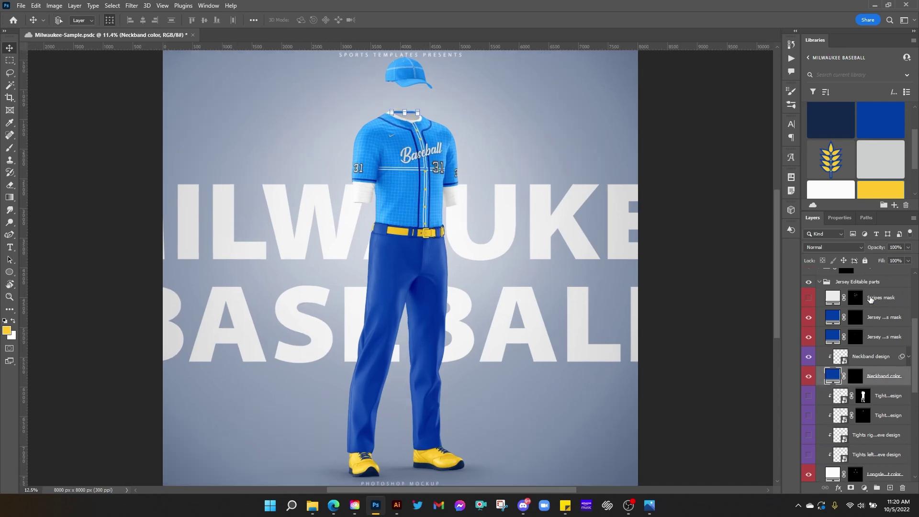
{"action": "key", "text": "ctrl+plus"}
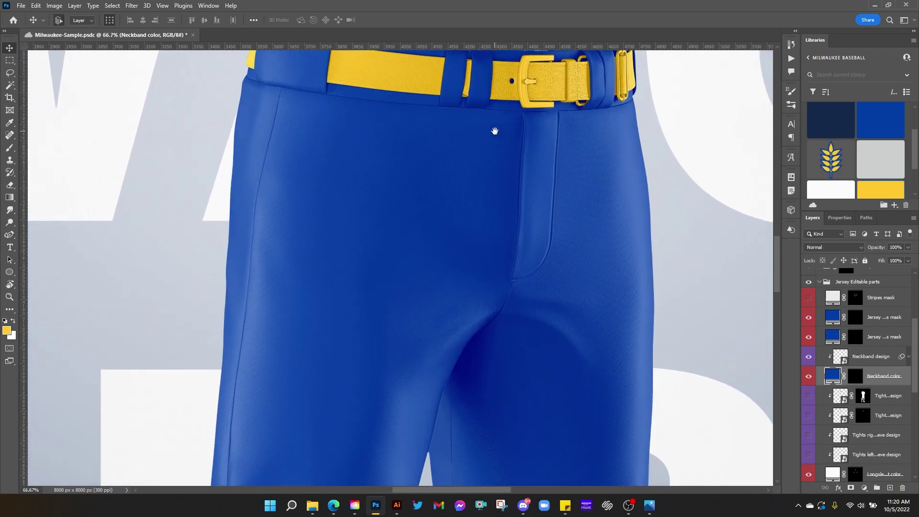
{"action": "left_click_drag", "start_coordinate": [499, 129], "coordinate": [474, 254]}
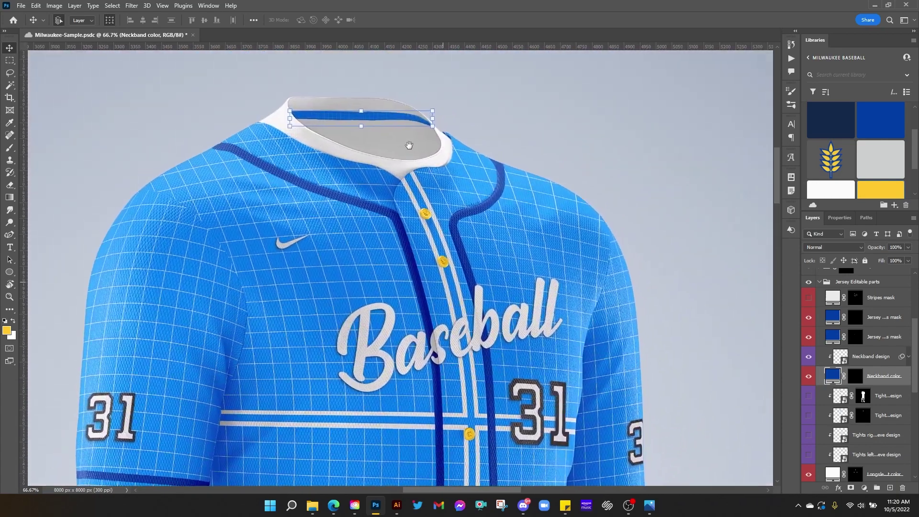
{"action": "left_click_drag", "start_coordinate": [418, 148], "coordinate": [470, 229]}
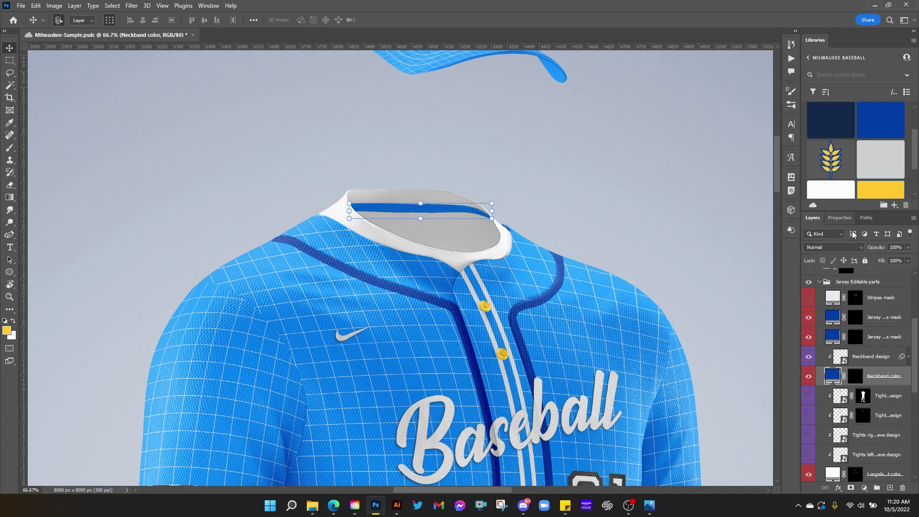
{"action": "left_click", "coordinate": [809, 358]}
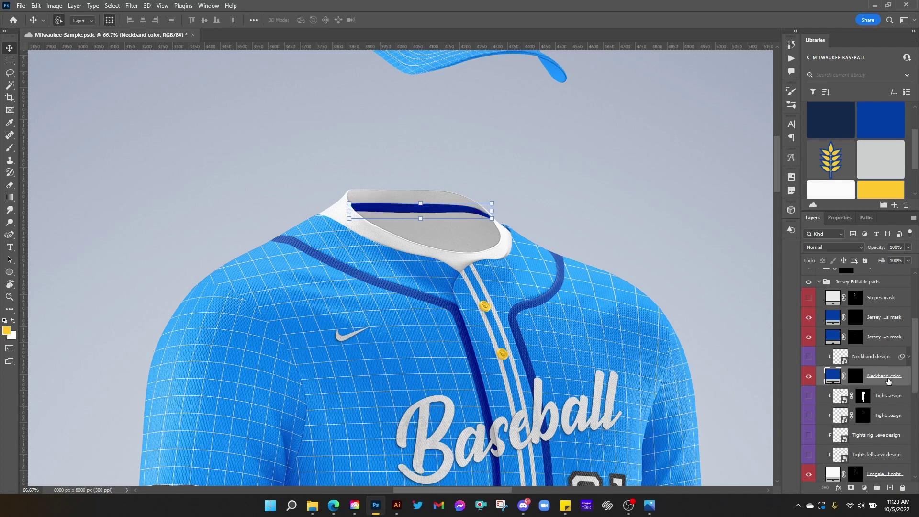
{"action": "left_click", "coordinate": [822, 193]}
- Check the area covered by the Jersey front stripes mask with a temporary selection and hide that layer
{"action": "scroll", "coordinate": [876, 404], "scroll_direction": "up", "scroll_amount": 2}
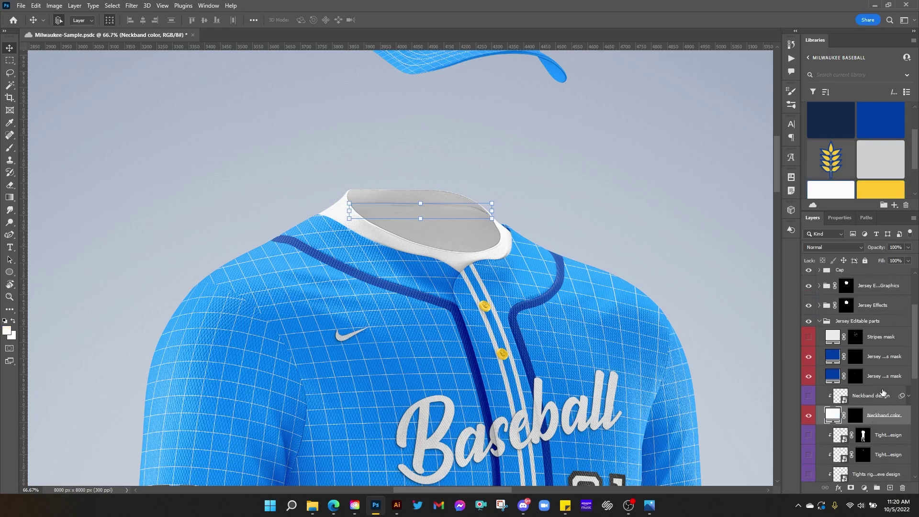
{"action": "left_click", "coordinate": [871, 359]}
{"action": "key", "text": "ctrl+minus"}
{"action": "key", "text": "ctrl+minus"}
{"action": "key", "text": "ctrl+minus"}
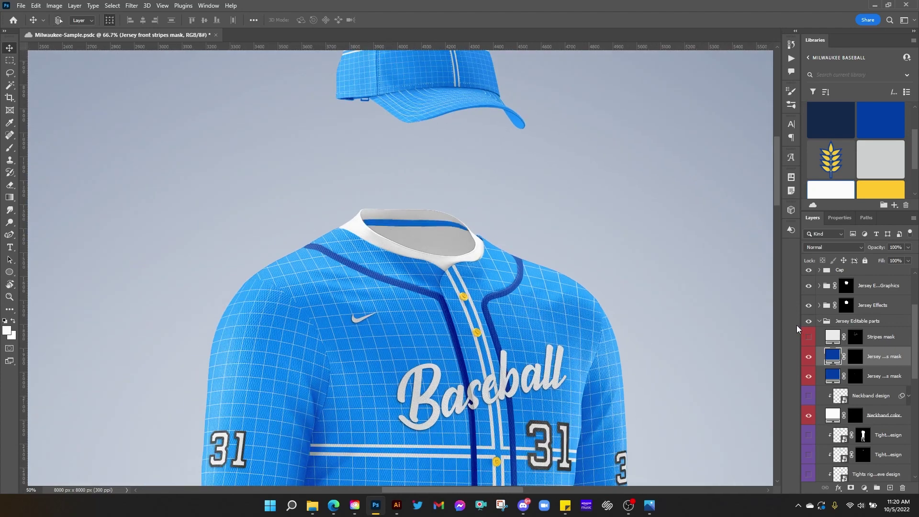
{"action": "scroll", "coordinate": [786, 332], "scroll_direction": "down", "scroll_amount": 3}
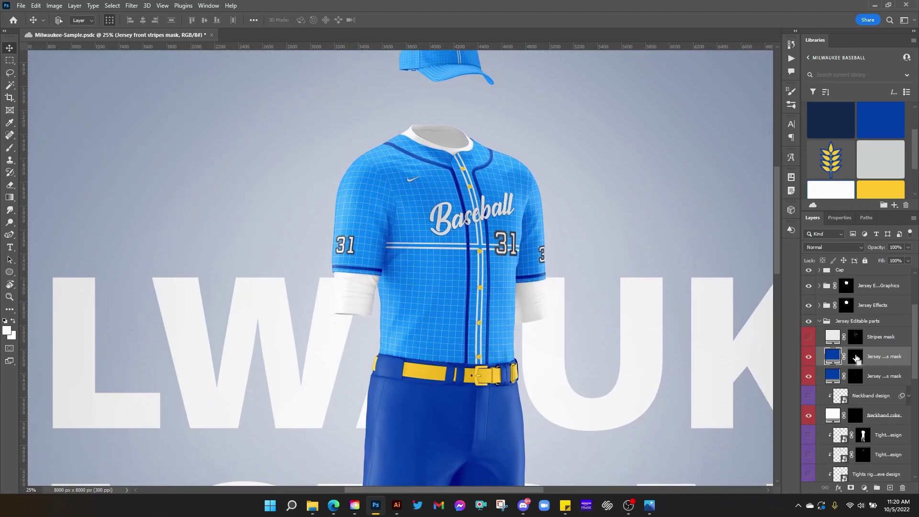
{"action": "left_click", "coordinate": [833, 358], "text": "ctrl"}
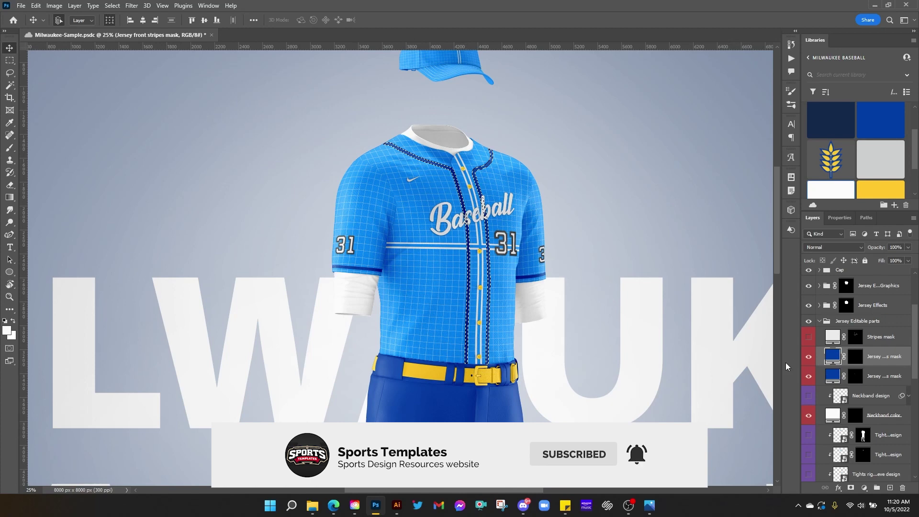
{"action": "left_click", "coordinate": [808, 358]}
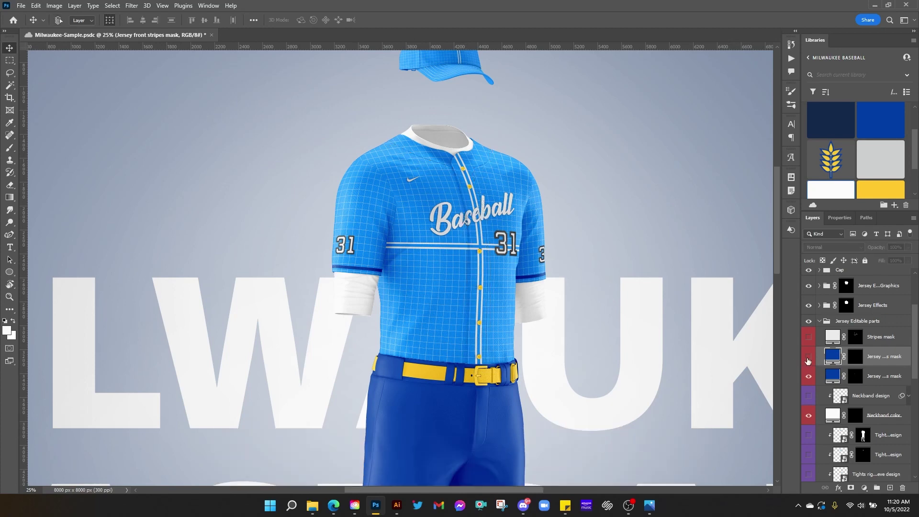
{"action": "key", "text": "ctrl+d"}
- Hide the Right sleeve design and Left sleeve design layers and recolor the Sleeves color layer with the library's Yellow
{"action": "left_click", "coordinate": [883, 377]}
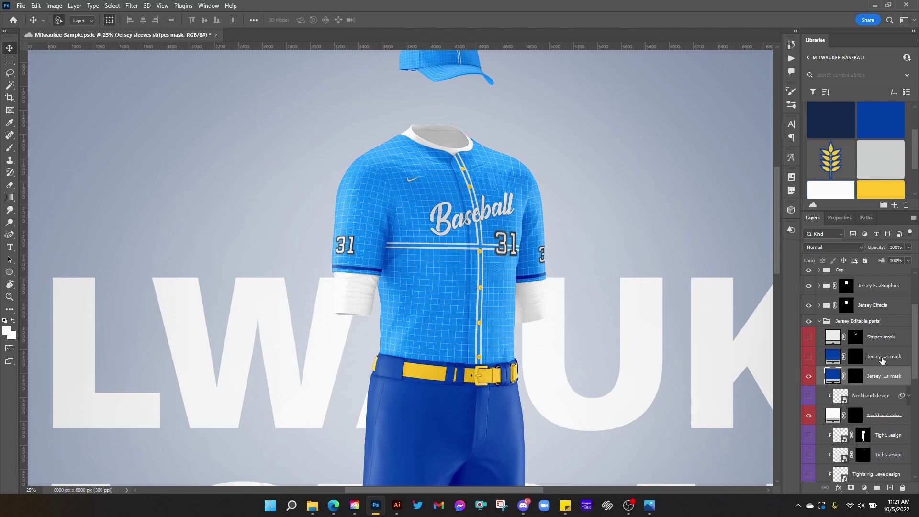
{"action": "scroll", "coordinate": [881, 359], "scroll_direction": "down", "scroll_amount": 3}
{"action": "scroll", "coordinate": [873, 358], "scroll_direction": "down", "scroll_amount": 3}
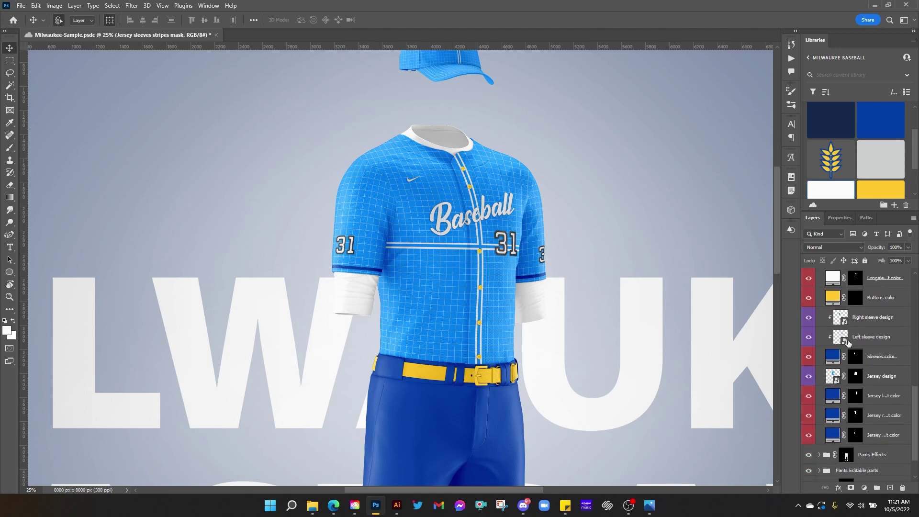
{"action": "left_click", "coordinate": [809, 320]}
{"action": "left_click", "coordinate": [809, 339]}
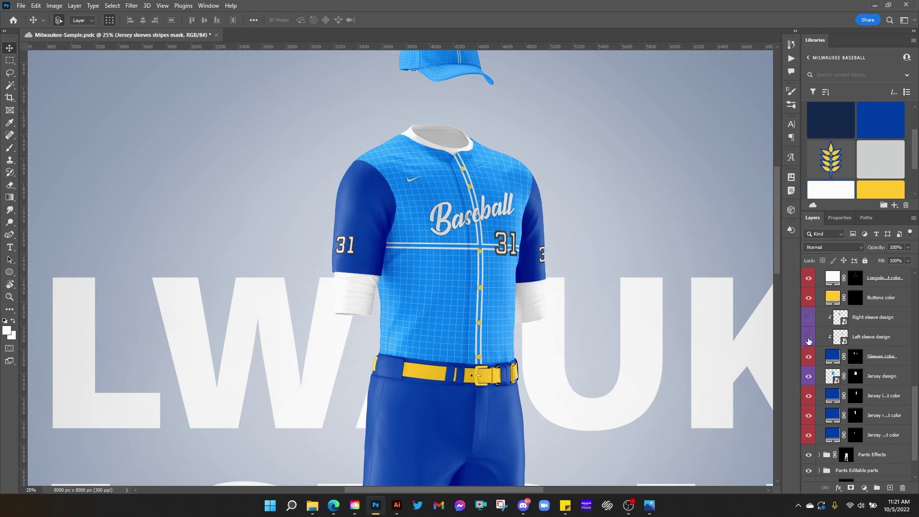
{"action": "left_click", "coordinate": [869, 365]}
{"action": "left_click", "coordinate": [870, 191]}
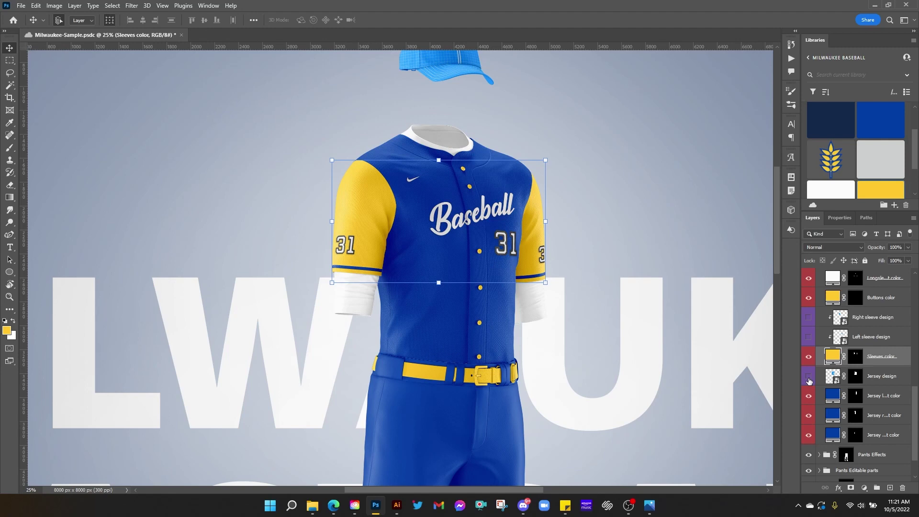
- Preview the jersey with its Jersey design layer shown and hide that layer
{"action": "left_click", "coordinate": [813, 384]}
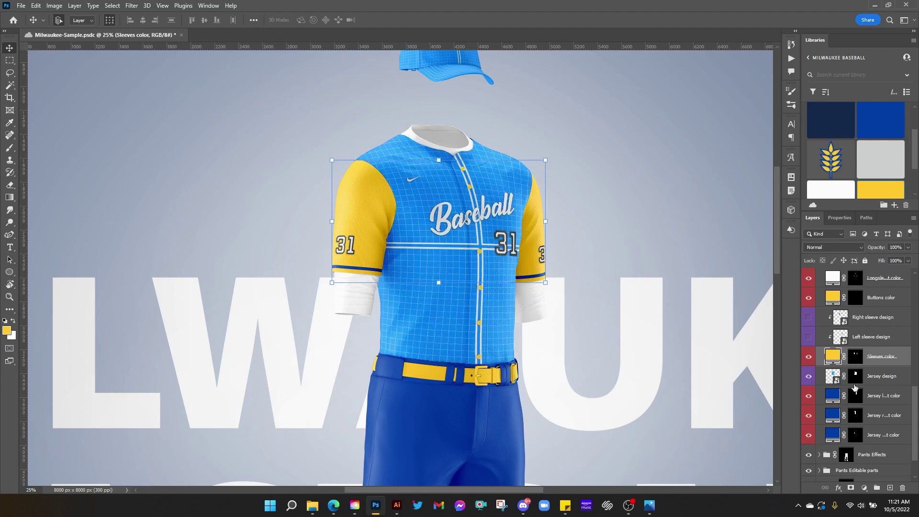
{"action": "left_click", "coordinate": [886, 384]}
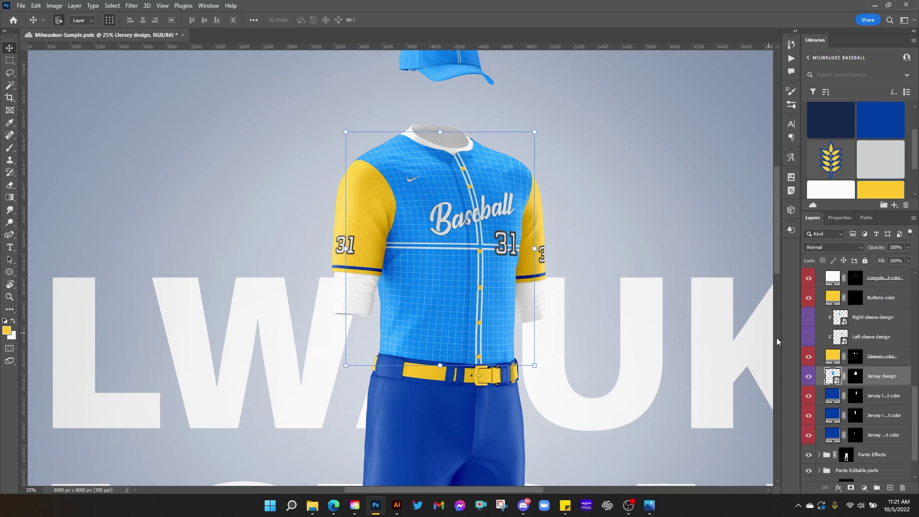
{"action": "left_click", "coordinate": [809, 376]}
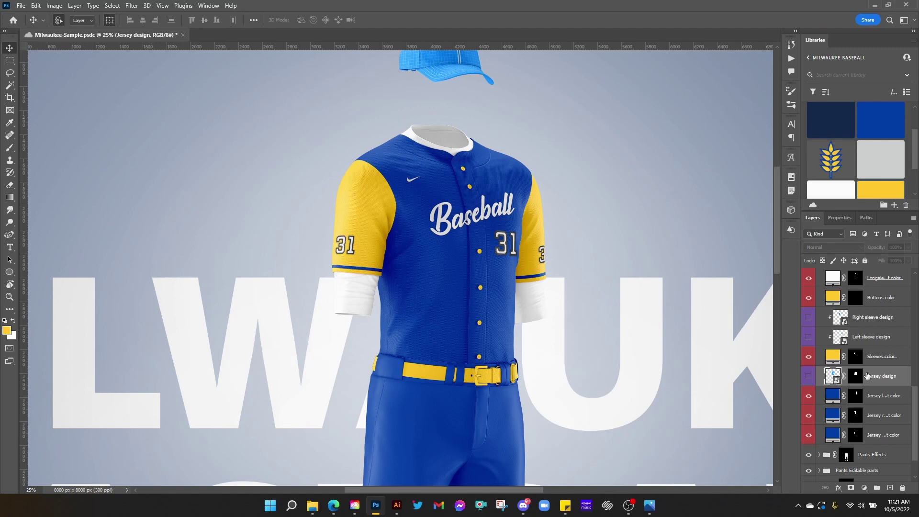
{"action": "scroll", "coordinate": [868, 375], "scroll_direction": "up", "scroll_amount": 3}
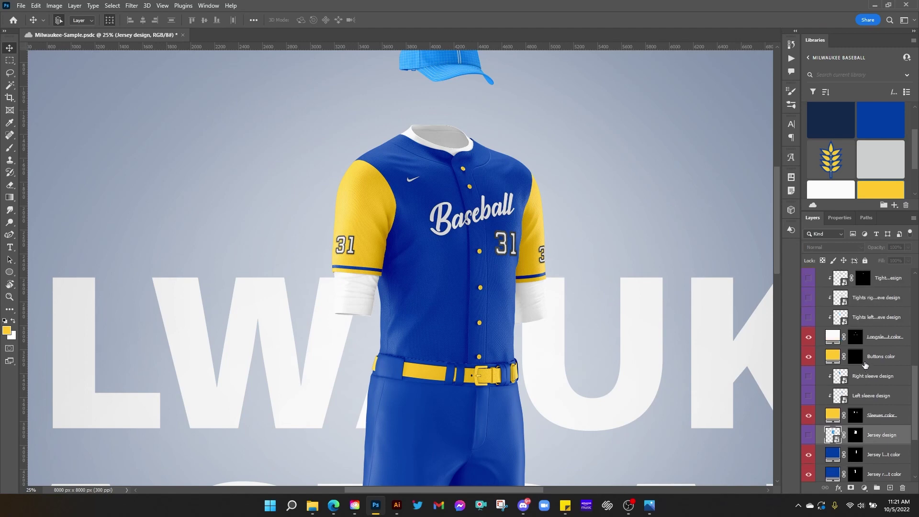
- Expand the Jersey Embossed Logo/Graphics group and its Add your design here subgroup, and select the Add Right sleeve design here layer
{"action": "scroll", "coordinate": [867, 373], "scroll_direction": "up", "scroll_amount": 10}
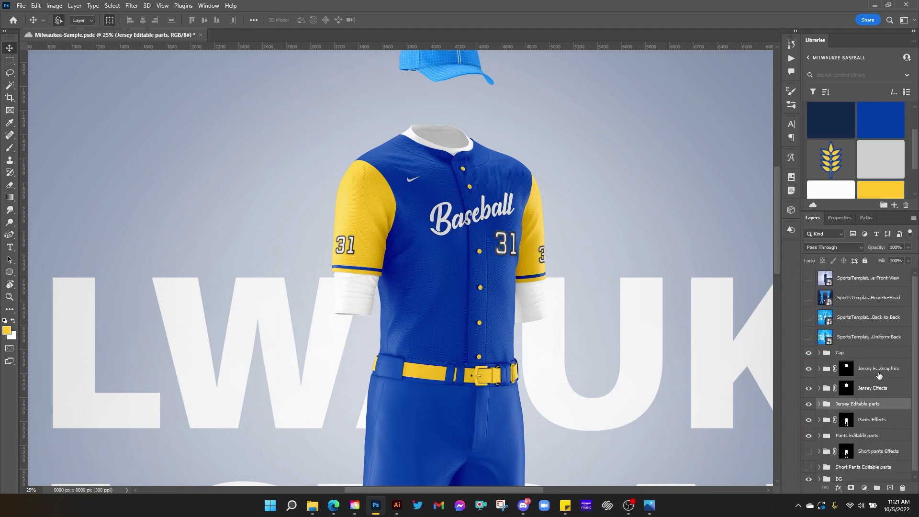
{"action": "left_click", "coordinate": [880, 375]}
{"action": "left_click", "coordinate": [819, 369]}
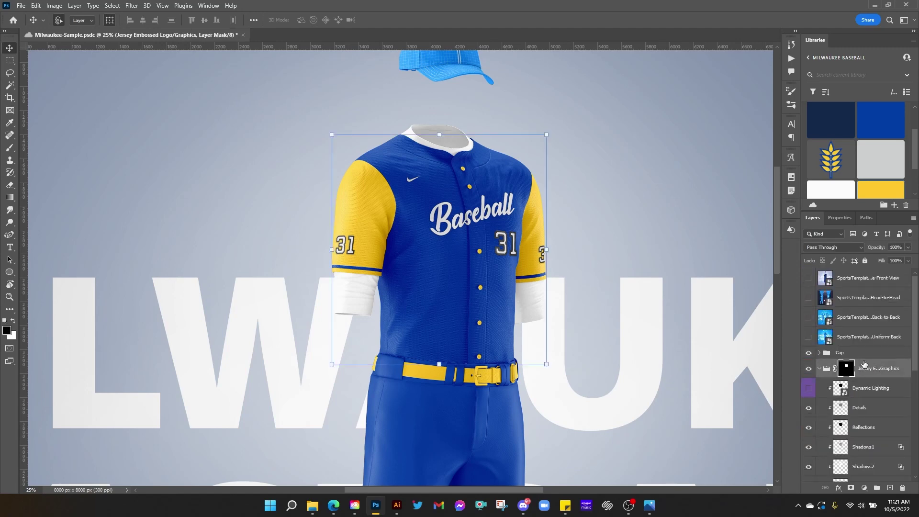
{"action": "scroll", "coordinate": [864, 363], "scroll_direction": "down", "scroll_amount": 5}
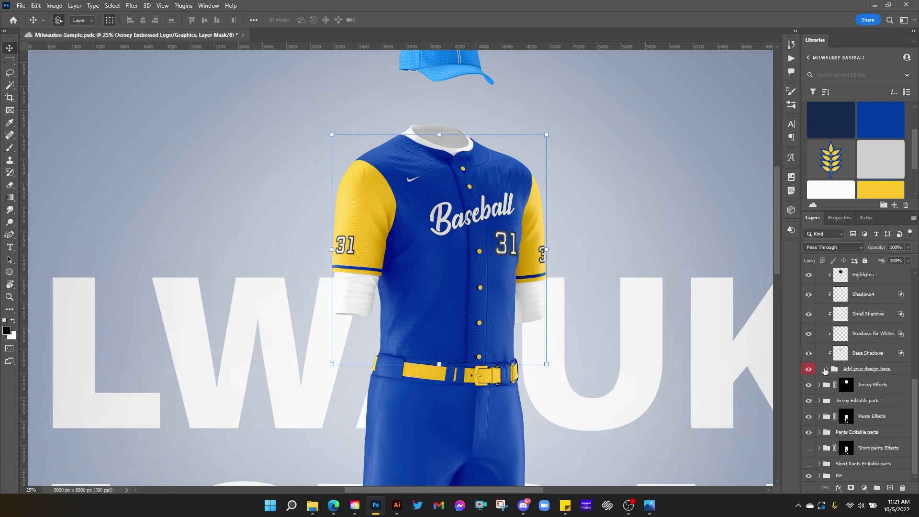
{"action": "left_click", "coordinate": [828, 369]}
{"action": "scroll", "coordinate": [881, 354], "scroll_direction": "down", "scroll_amount": 3}
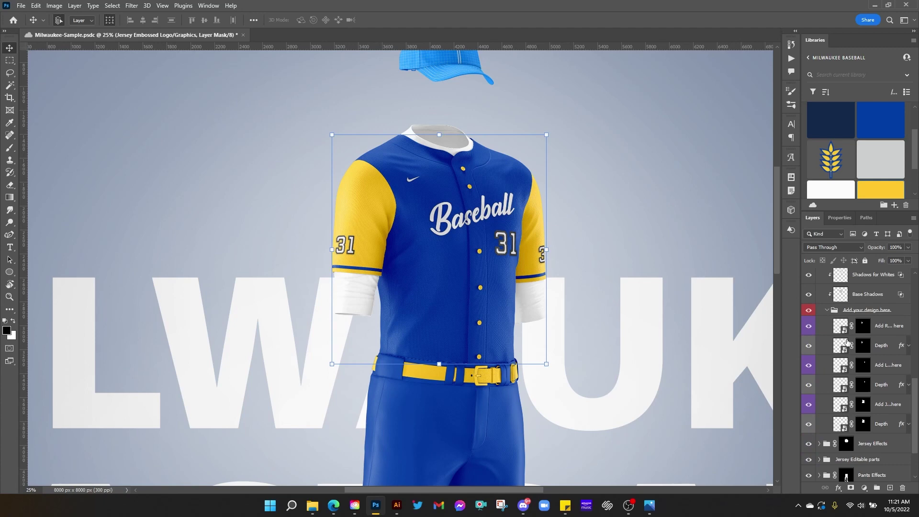
{"action": "left_click", "coordinate": [883, 330]}
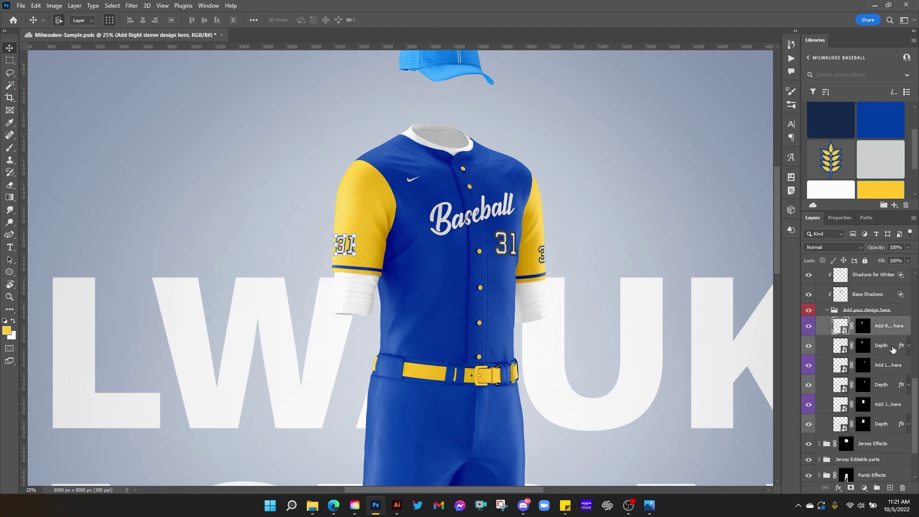
{"action": "left_click", "coordinate": [882, 338]}
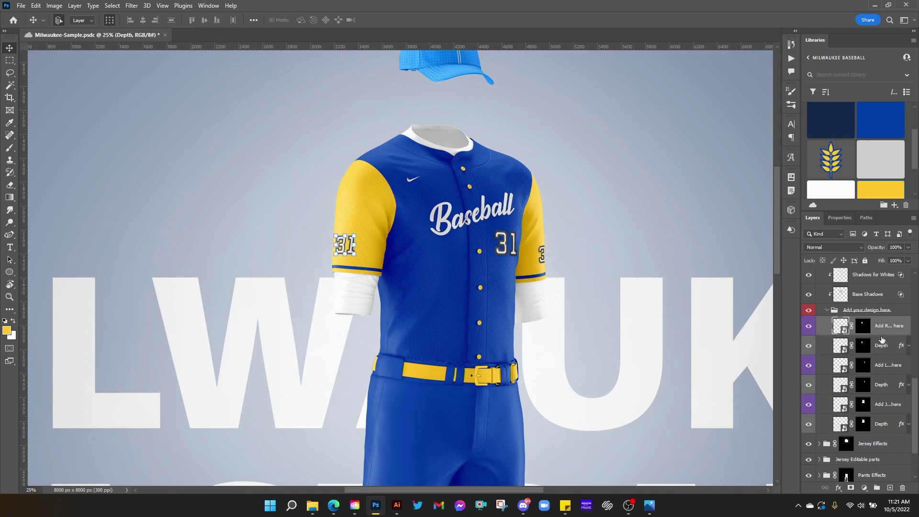
{"action": "left_click", "coordinate": [883, 330]}
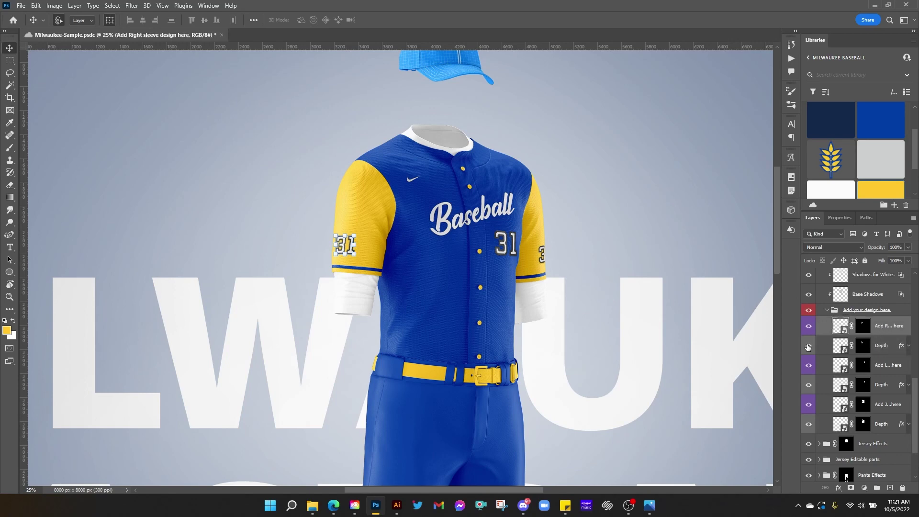
- Compare the right sleeve number up close with its Depth layer hidden and shown
{"action": "key", "text": "ctrl+plus"}
{"action": "key", "text": "ctrl+plus"}
{"action": "key", "text": "ctrl+plus"}
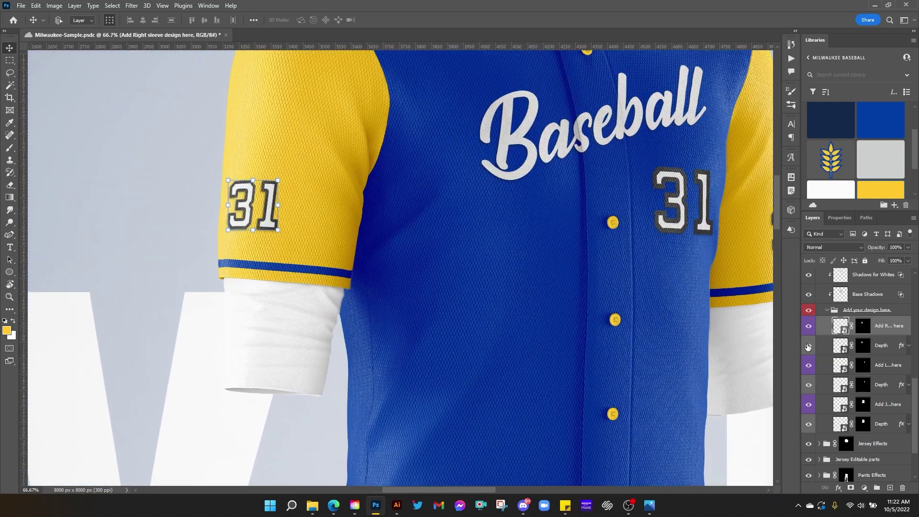
{"action": "key", "text": "ctrl+plus"}
{"action": "left_click_drag", "start_coordinate": [331, 247], "coordinate": [605, 298]}
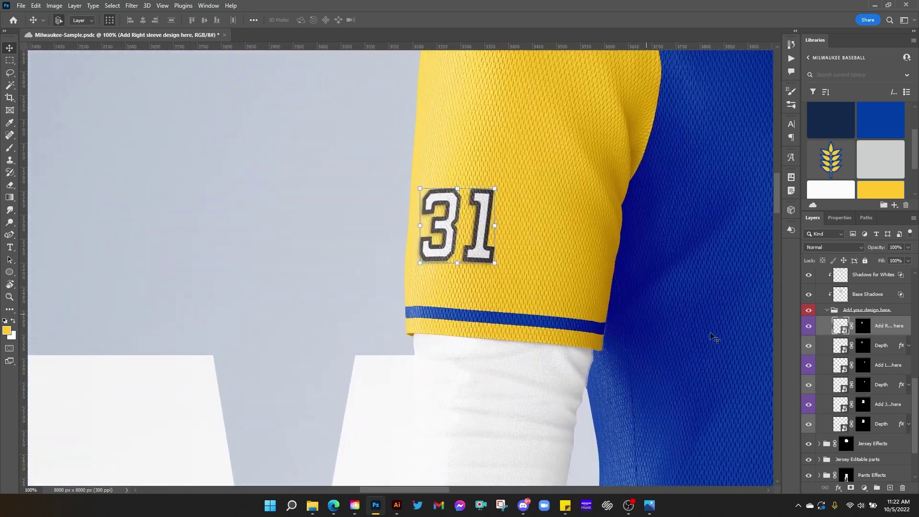
{"action": "left_click", "coordinate": [808, 346]}
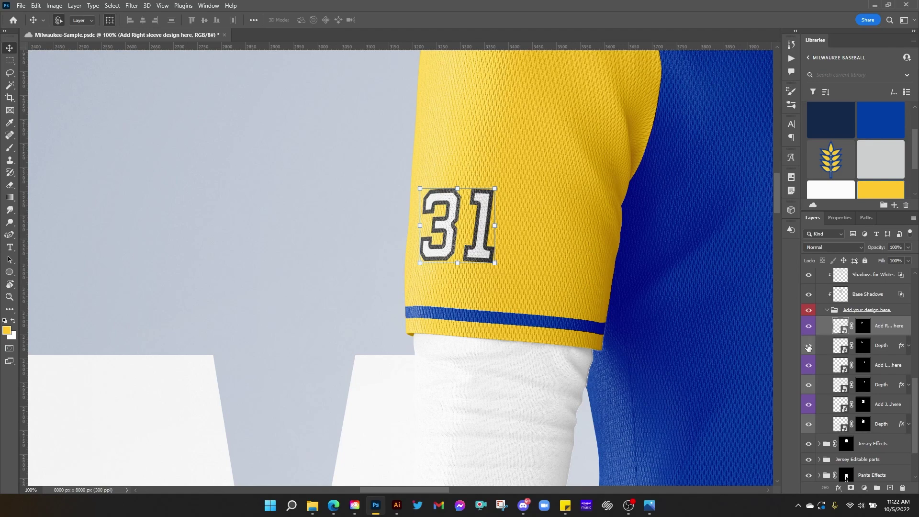
{"action": "left_click", "coordinate": [809, 346]}
{"action": "left_click", "coordinate": [809, 346]}
{"action": "left_click", "coordinate": [809, 346]}
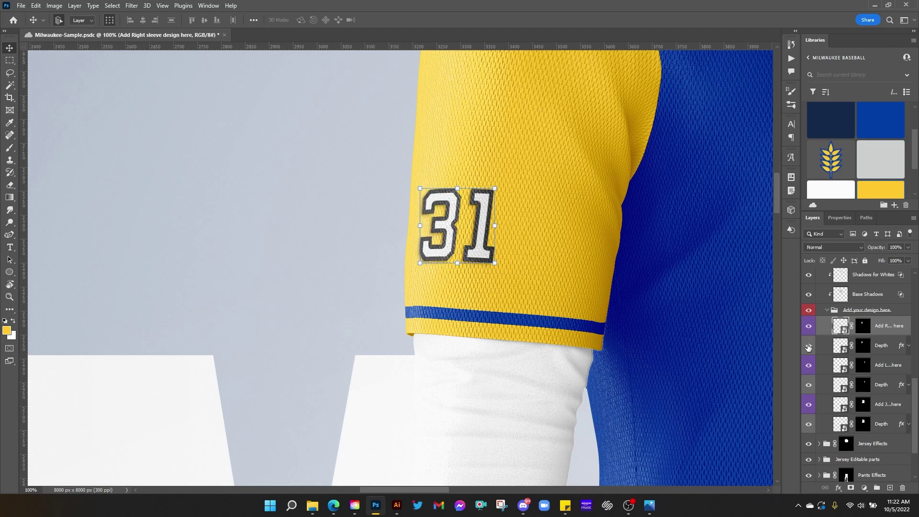
- Place the library's Sleeve Logo over the 31 in the right sleeve design, hide the 31 layer and save it to the mockup
{"action": "double_click", "coordinate": [845, 329]}
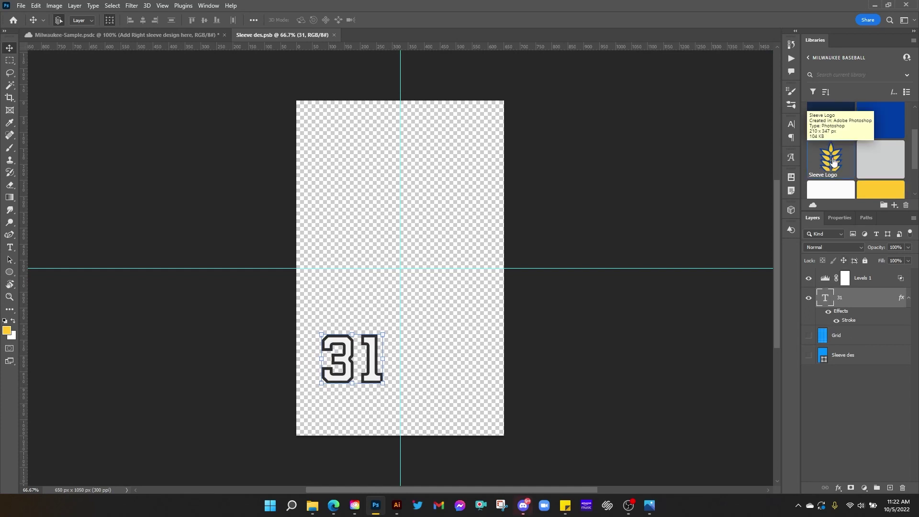
{"action": "left_click_drag", "start_coordinate": [831, 165], "coordinate": [366, 329]}
{"action": "mouse_move", "coordinate": [370, 293]}
{"action": "left_mouse_down"}
{"action": "mouse_move", "coordinate": [356, 298]}
{"action": "mouse_move", "coordinate": [355, 289]}
{"action": "left_mouse_up"}
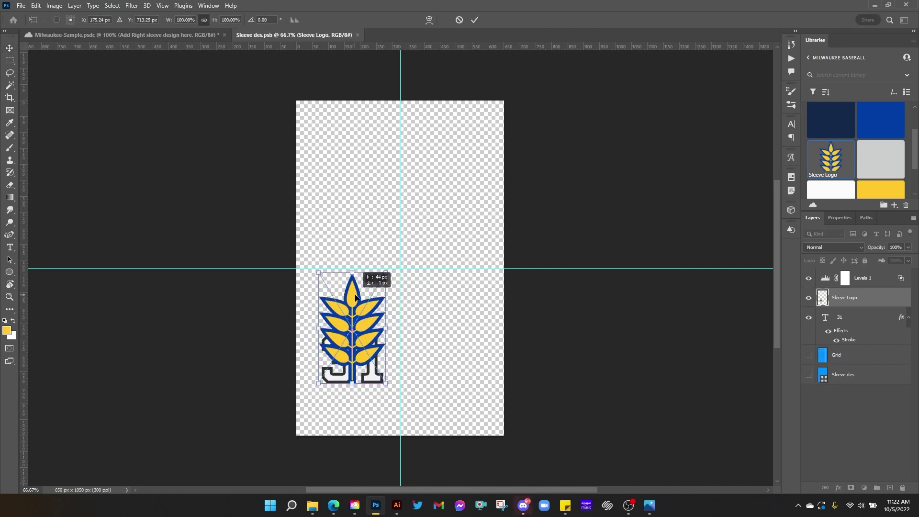
{"action": "left_click", "coordinate": [476, 20]}
{"action": "left_click", "coordinate": [808, 317]}
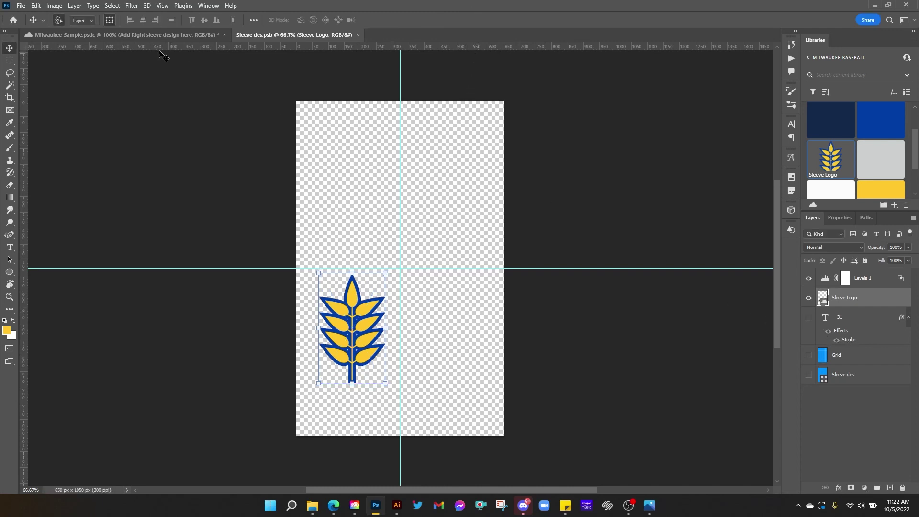
{"action": "left_click", "coordinate": [145, 33]}
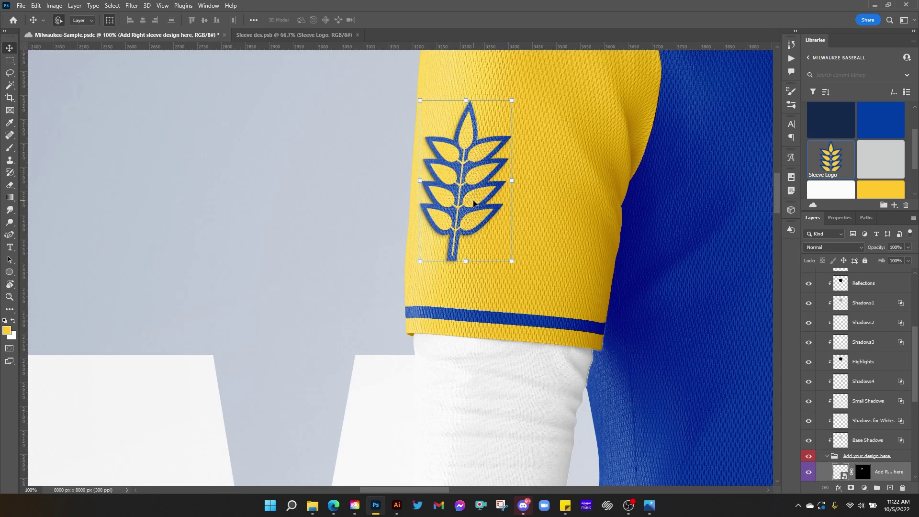
- Hide the left sleeve design layer and its Depth layer in the Add your design here group
{"action": "scroll", "coordinate": [852, 299], "scroll_direction": "down", "scroll_amount": 5}
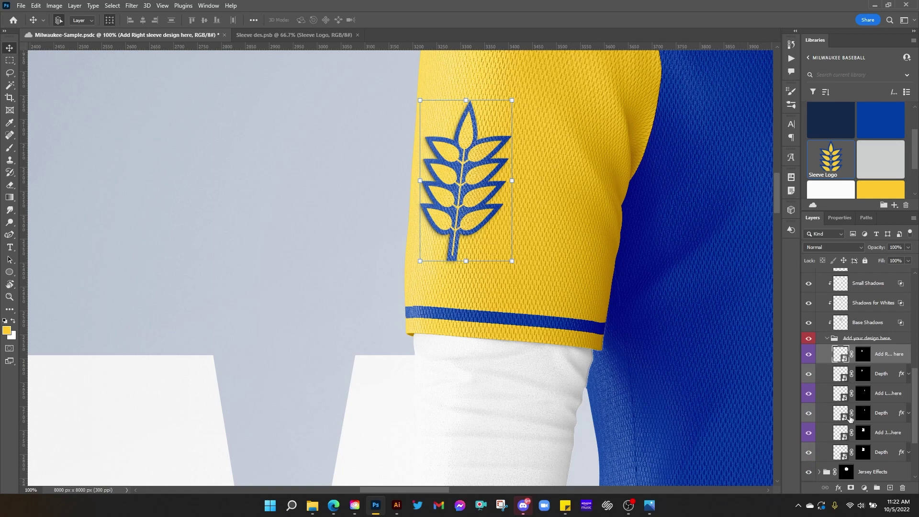
{"action": "key", "text": "ctrl+minus"}
{"action": "key", "text": "ctrl+minus"}
{"action": "key", "text": "ctrl+minus"}
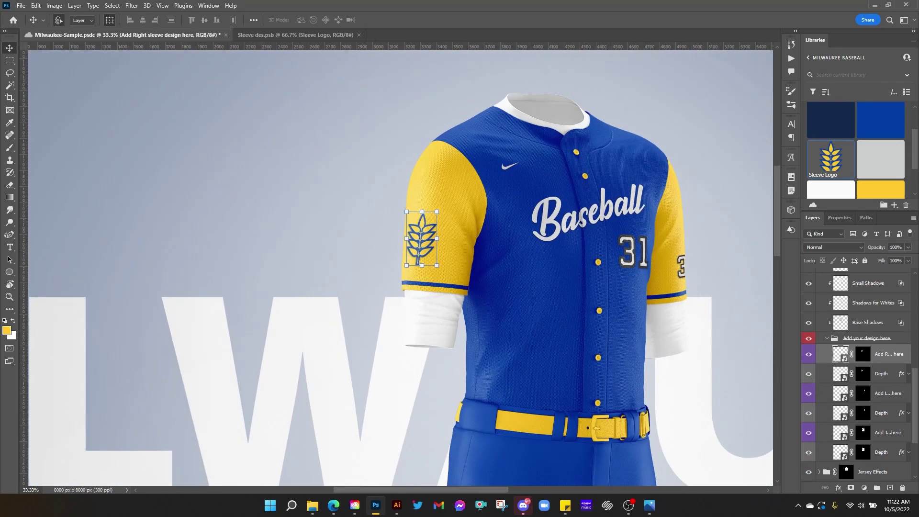
{"action": "left_click", "coordinate": [809, 394]}
{"action": "left_click", "coordinate": [808, 412]}
- Open the embossed jersey design's contents, show its bg layer and recolor it with the library's Royal
{"action": "scroll", "coordinate": [866, 376], "scroll_direction": "down", "scroll_amount": 3}
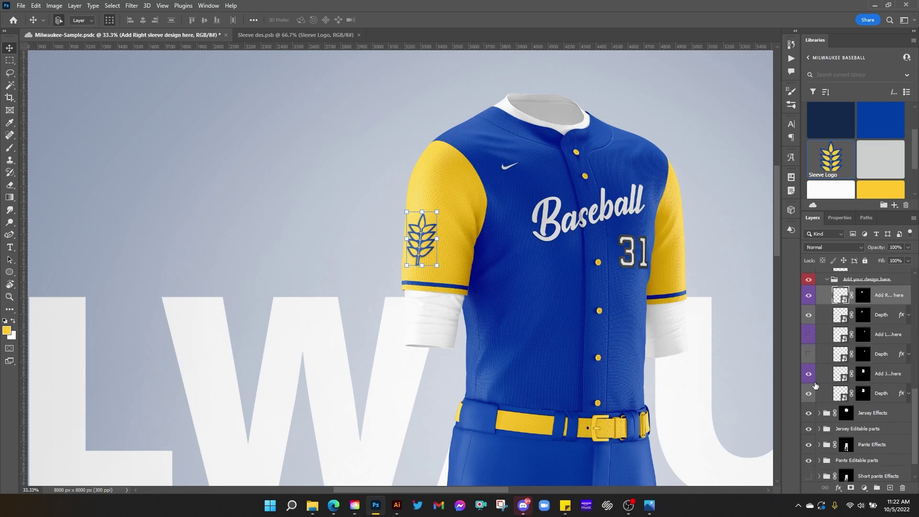
{"action": "double_click", "coordinate": [845, 380]}
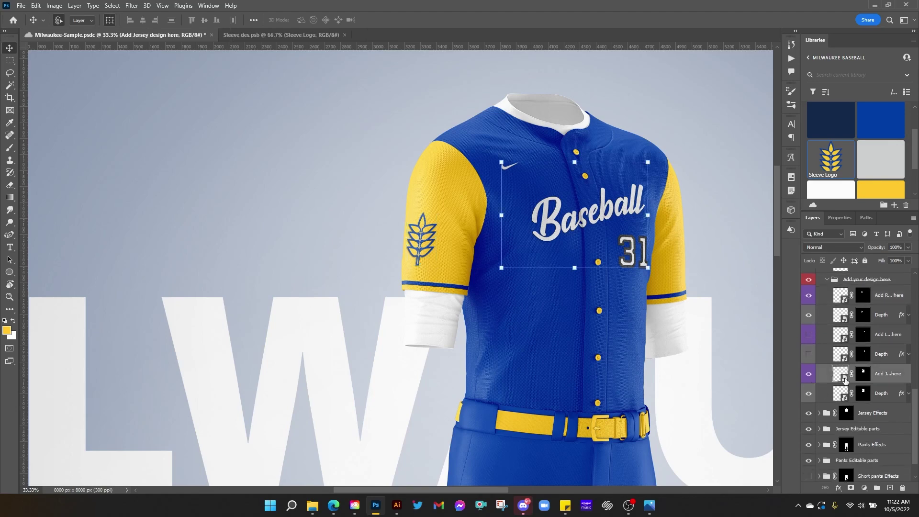
{"action": "left_click", "coordinate": [861, 415]}
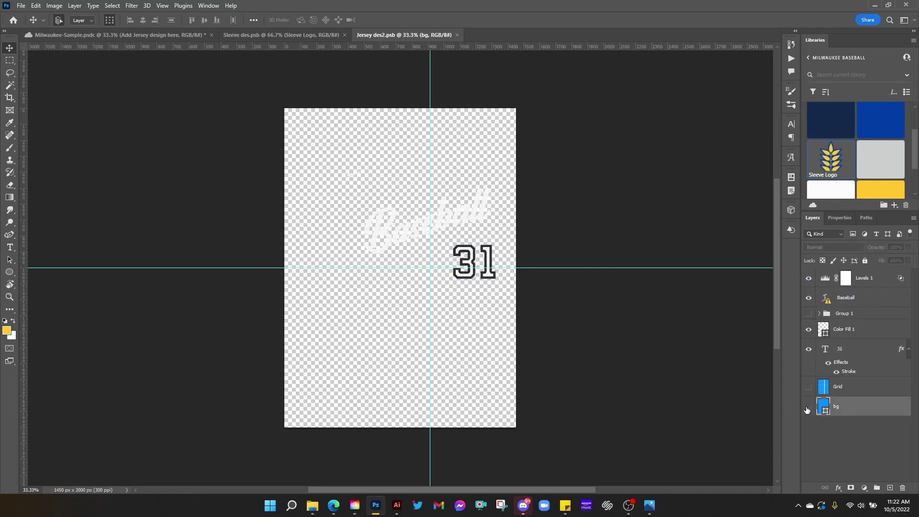
{"action": "left_click", "coordinate": [809, 406]}
{"action": "left_click", "coordinate": [877, 127]}
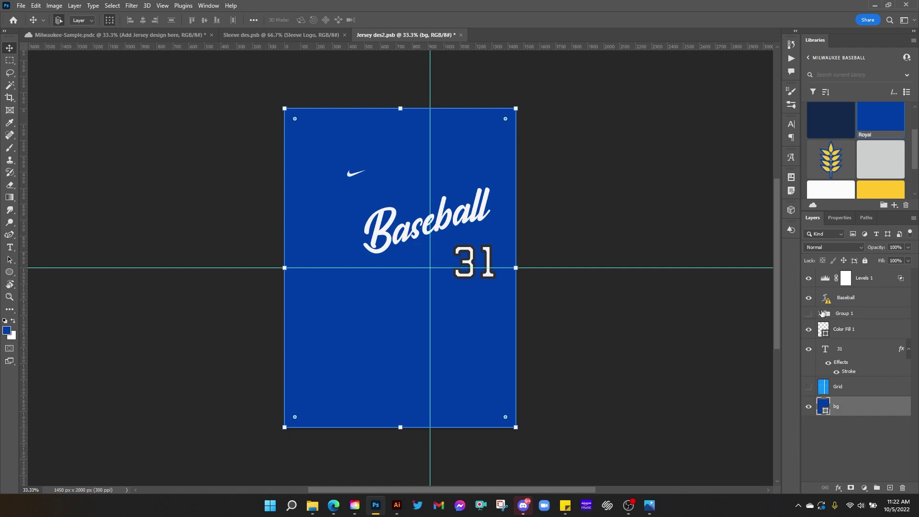
- Place the library's Milwaukee graphic over the Baseball text and hide the 31 and Baseball layers
{"action": "left_click", "coordinate": [855, 303]}
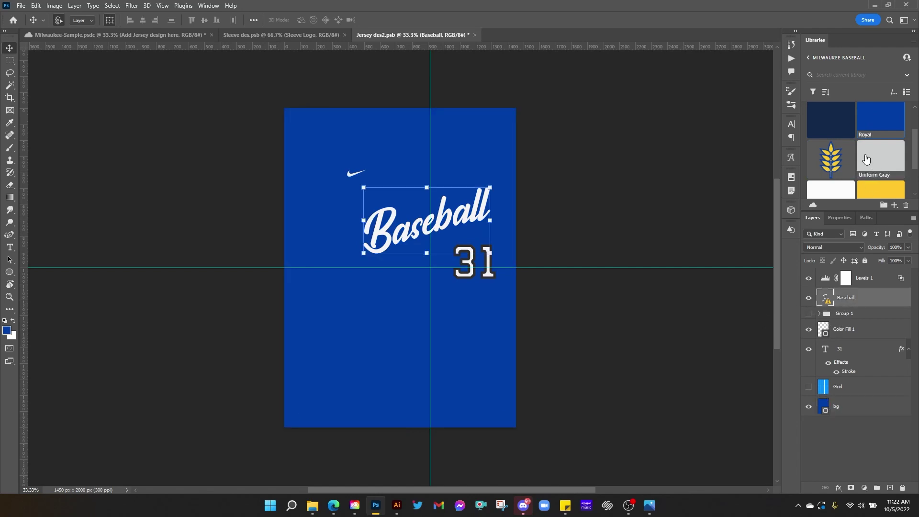
{"action": "scroll", "coordinate": [861, 154], "scroll_direction": "down", "scroll_amount": 2}
{"action": "scroll", "coordinate": [861, 154], "scroll_direction": "up", "scroll_amount": 2}
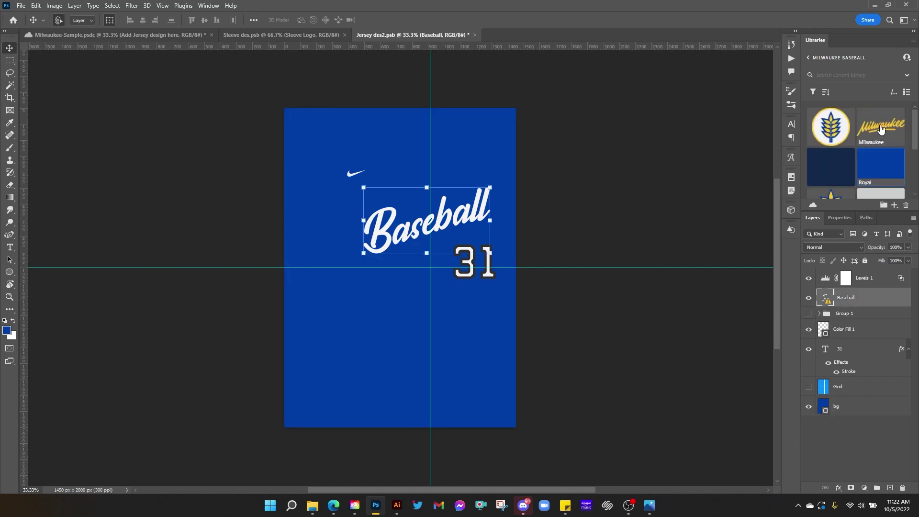
{"action": "left_click_drag", "start_coordinate": [881, 128], "coordinate": [446, 230]}
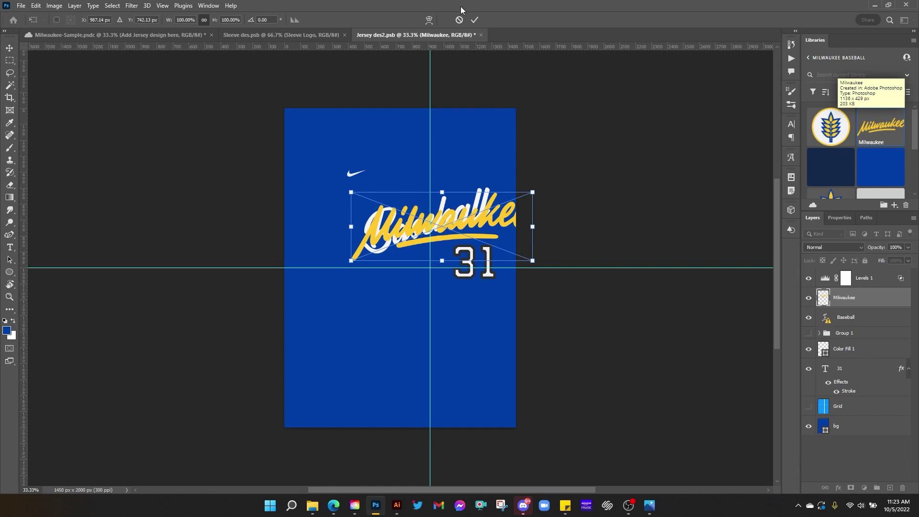
{"action": "left_click", "coordinate": [476, 20]}
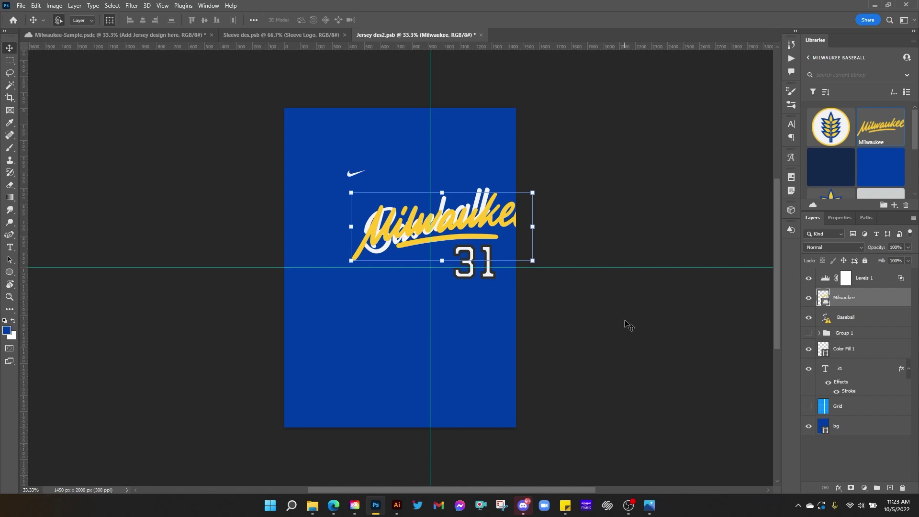
{"action": "left_click", "coordinate": [810, 369]}
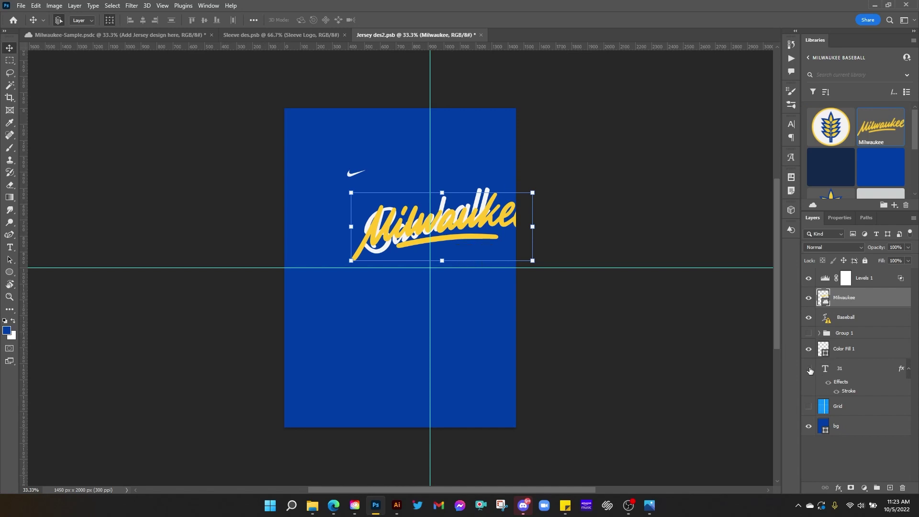
{"action": "left_click", "coordinate": [809, 318]}
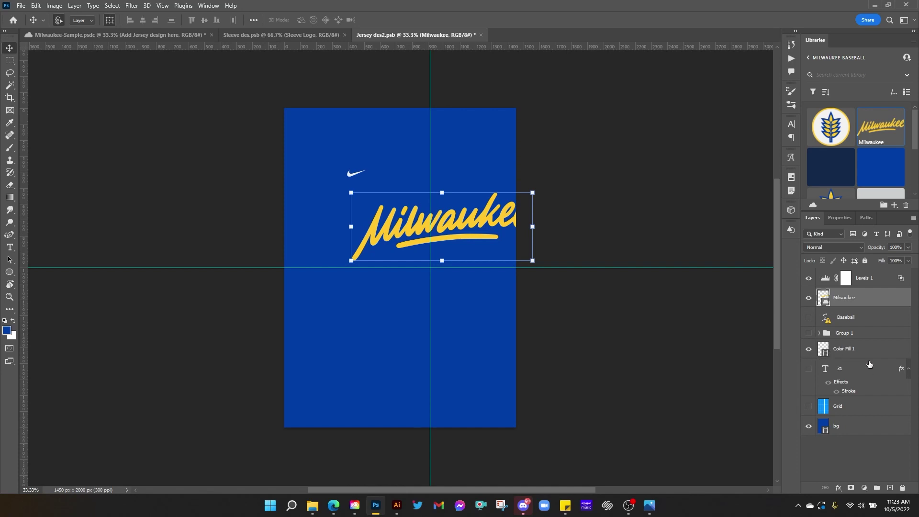
- Recolor the swoosh on the Color Fill 1 layer with the library's Yellow
{"action": "left_click", "coordinate": [840, 354]}
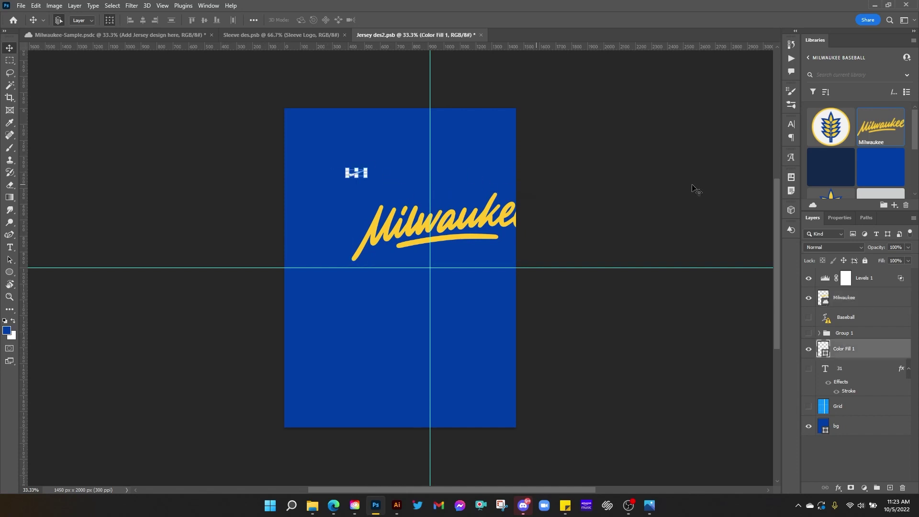
{"action": "scroll", "coordinate": [880, 158], "scroll_direction": "down", "scroll_amount": 3}
{"action": "left_click", "coordinate": [880, 151]}
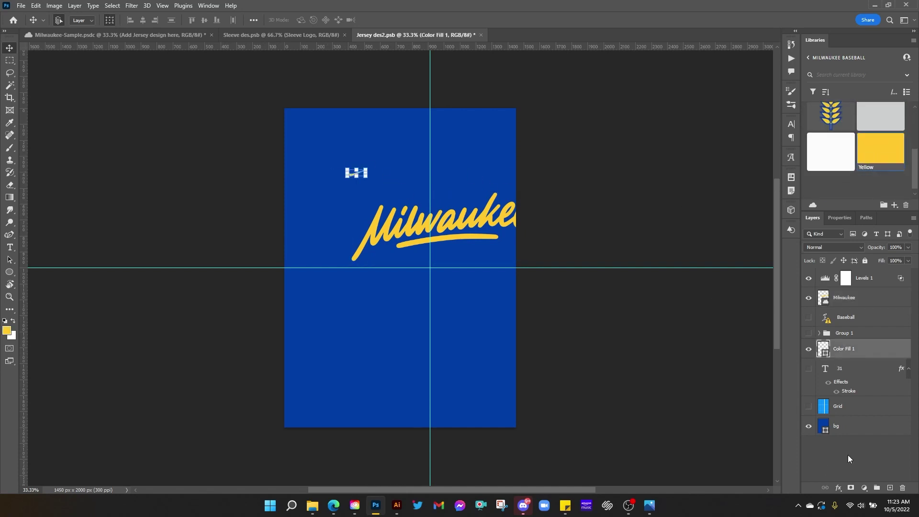
- Save the jersey design with its bg layer hidden and inspect the Milwaukee wordmark up close on the mockup's chest
{"action": "left_click", "coordinate": [857, 434]}
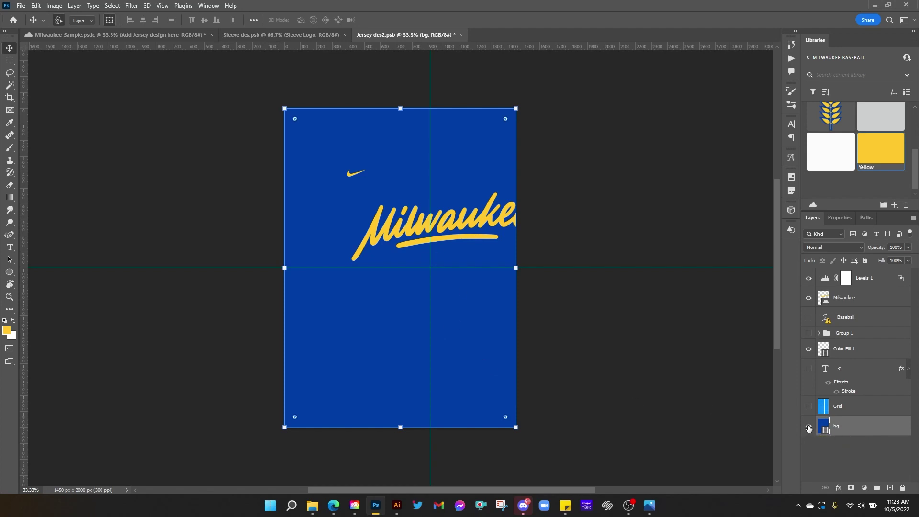
{"action": "left_click", "coordinate": [808, 427]}
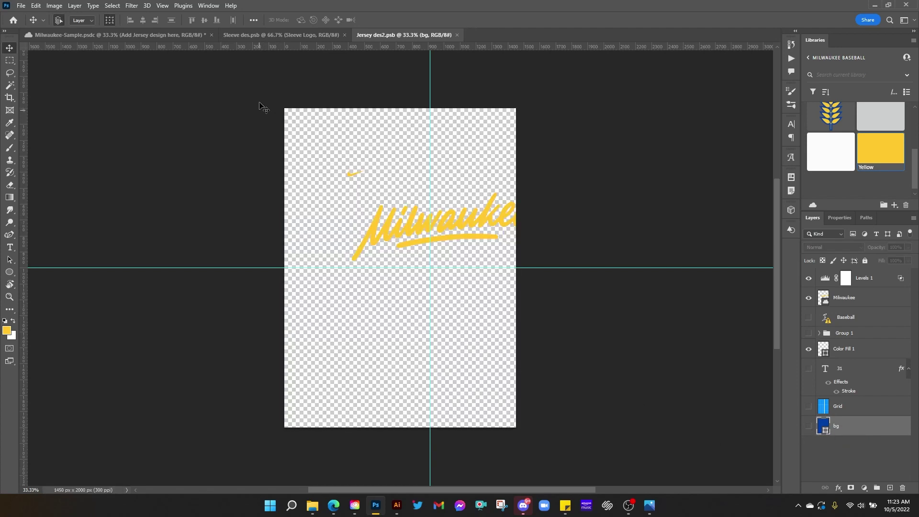
{"action": "left_click", "coordinate": [169, 34]}
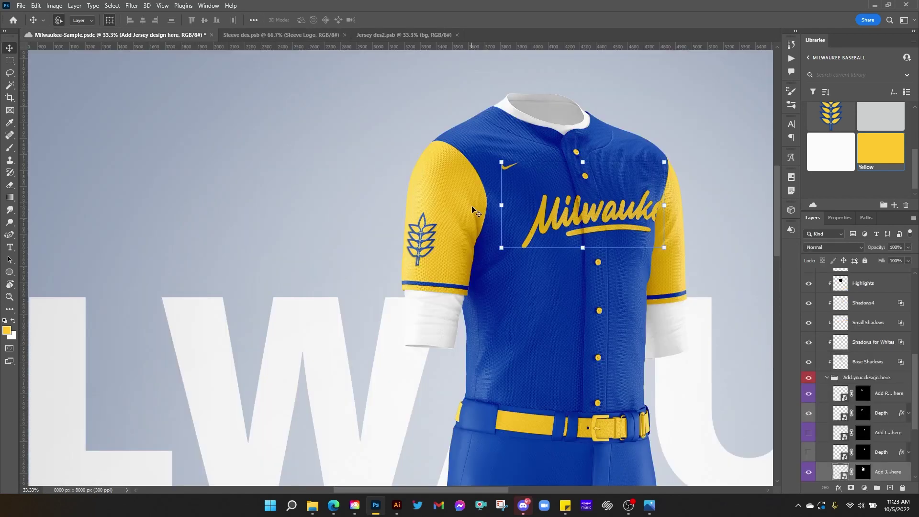
{"action": "key", "text": "ctrl+plus"}
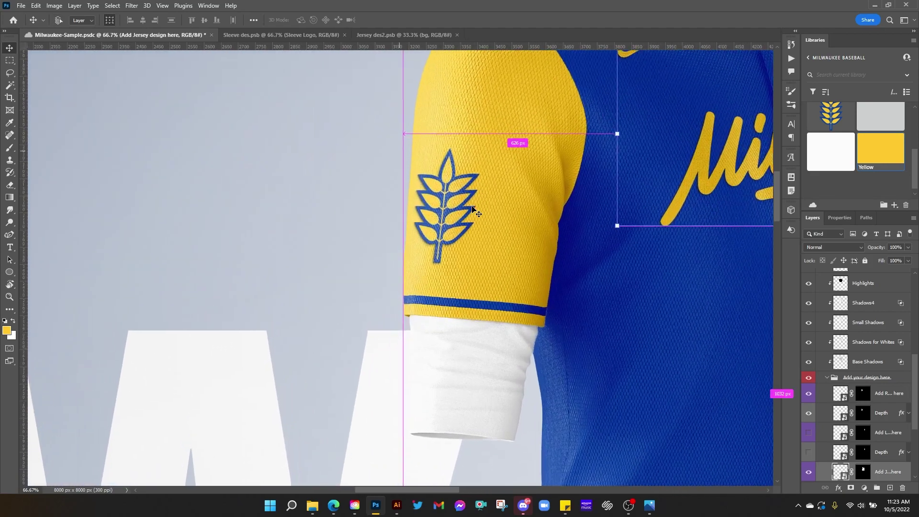
{"action": "key", "text": "ctrl+plus"}
{"action": "left_click_drag", "start_coordinate": [612, 240], "coordinate": [415, 375]}
{"action": "left_click_drag", "start_coordinate": [518, 296], "coordinate": [360, 369]}
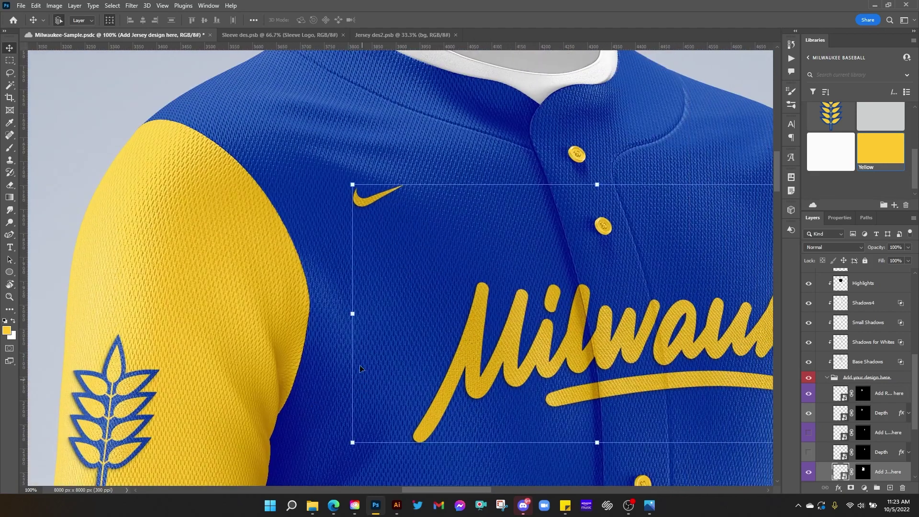
{"action": "left_click_drag", "start_coordinate": [631, 349], "coordinate": [449, 319]}
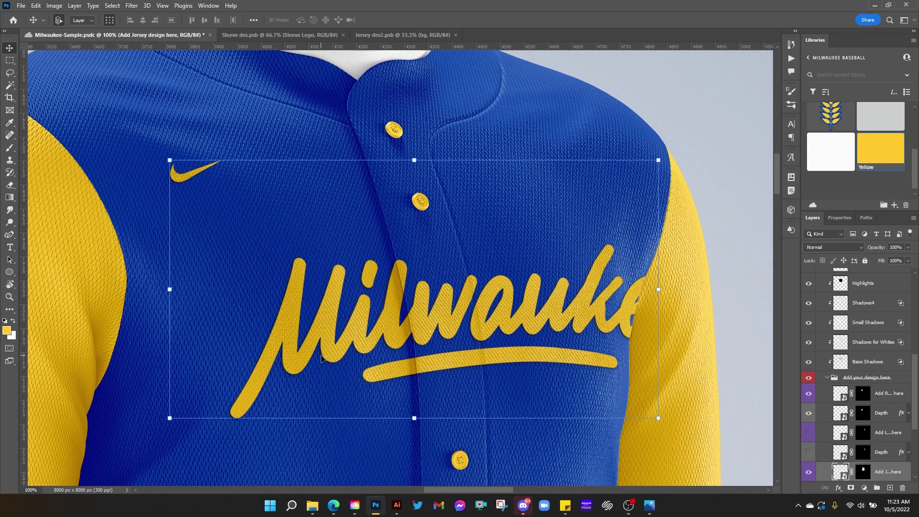
- Collapse the embossed jersey graphics group and close the sleeve logo and jersey design documents
{"action": "key", "text": "ctrl+minus"}
{"action": "key", "text": "ctrl+minus"}
{"action": "key", "text": "ctrl+minus"}
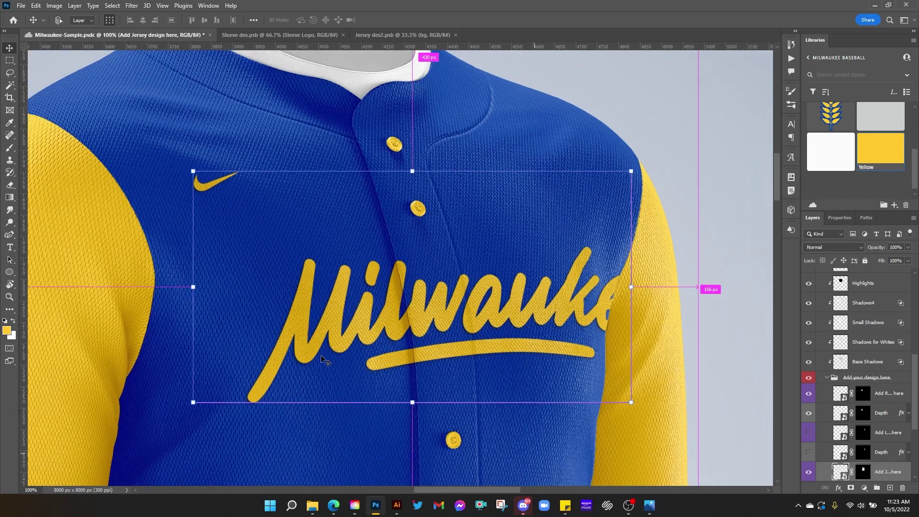
{"action": "key", "text": "ctrl+minus"}
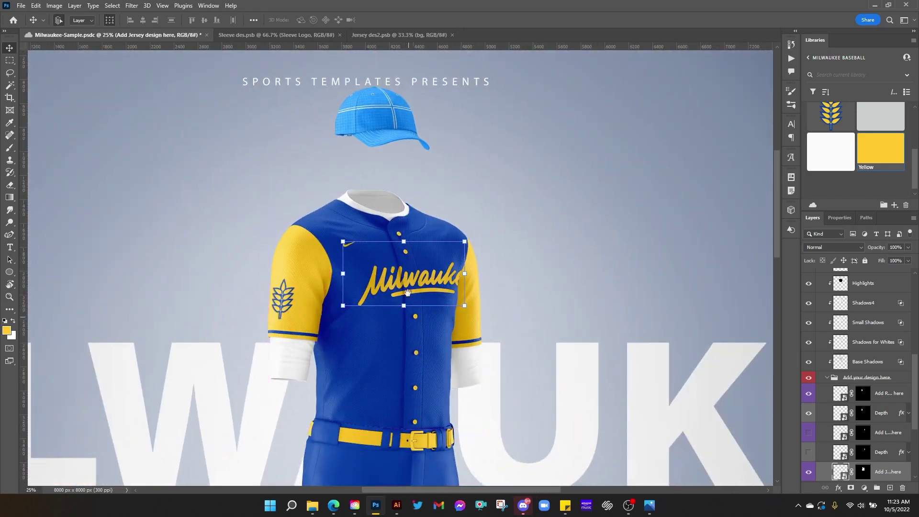
{"action": "left_click_drag", "start_coordinate": [441, 299], "coordinate": [451, 345]}
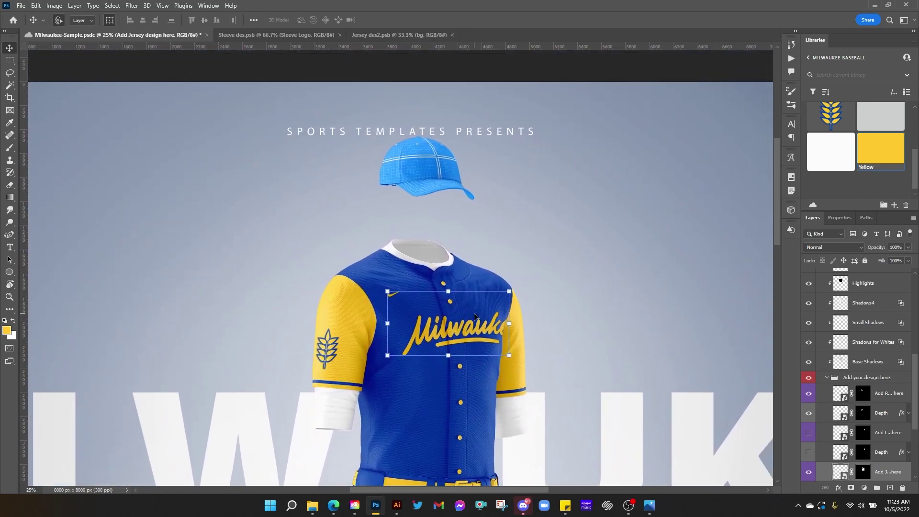
{"action": "key", "text": "ctrl+plus"}
{"action": "key", "text": "ctrl+plus"}
{"action": "key", "text": "ctrl+plus"}
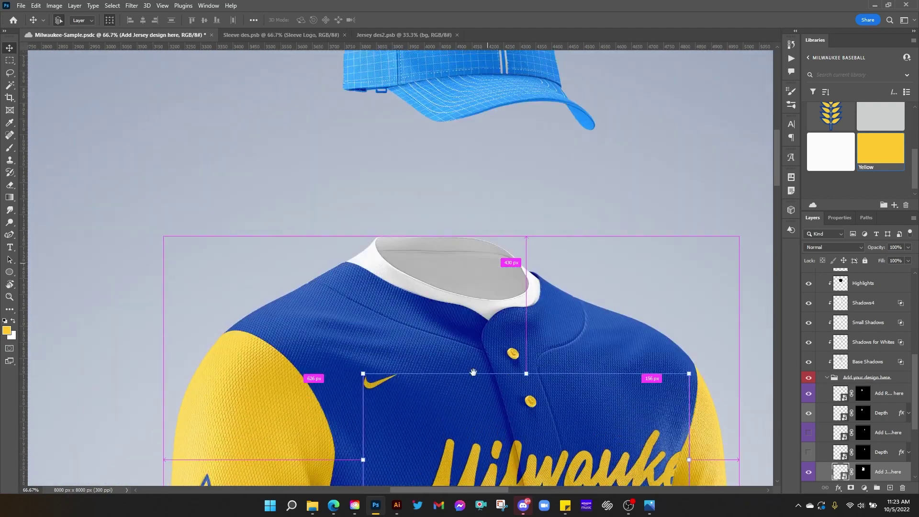
{"action": "left_click_drag", "start_coordinate": [473, 373], "coordinate": [462, 441]}
{"action": "scroll", "coordinate": [884, 359], "scroll_direction": "up", "scroll_amount": 5}
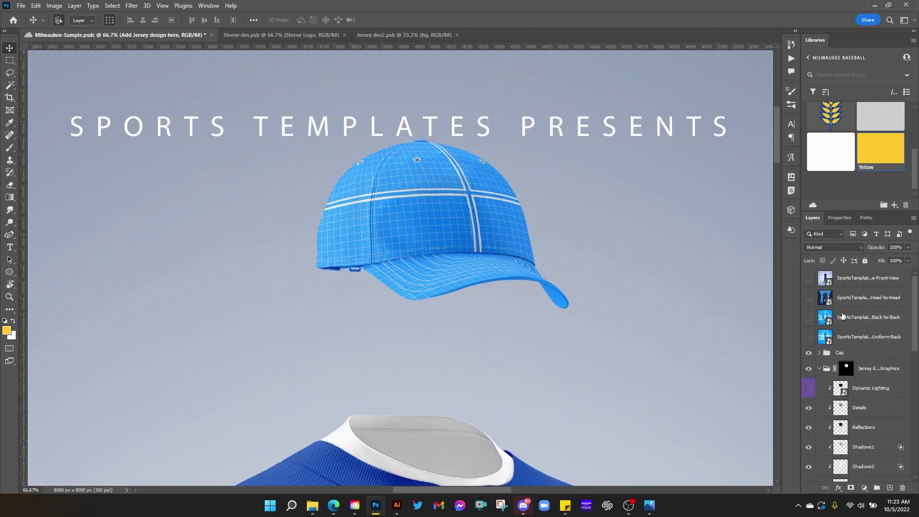
{"action": "left_click", "coordinate": [819, 368]}
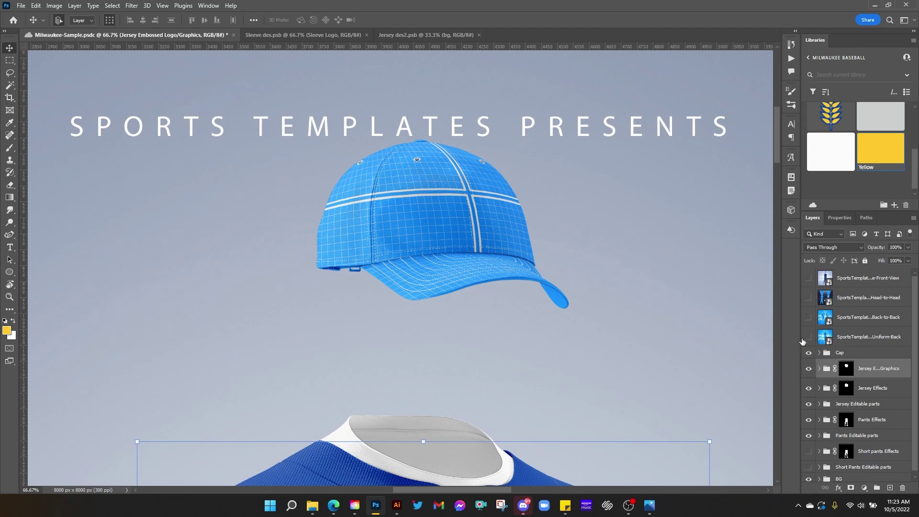
{"action": "left_click", "coordinate": [479, 35]}
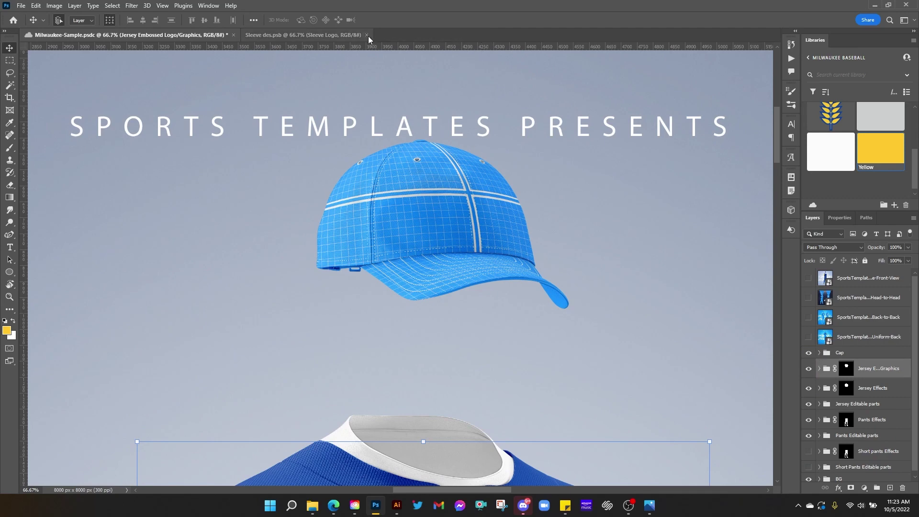
{"action": "left_click", "coordinate": [367, 35]}
- Select all the layers in the Cap group's editable parts, from Points color to Bill Color, and recolor them with the library's Royal
{"action": "left_click", "coordinate": [819, 353]}
{"action": "scroll", "coordinate": [855, 345], "scroll_direction": "down", "scroll_amount": 1}
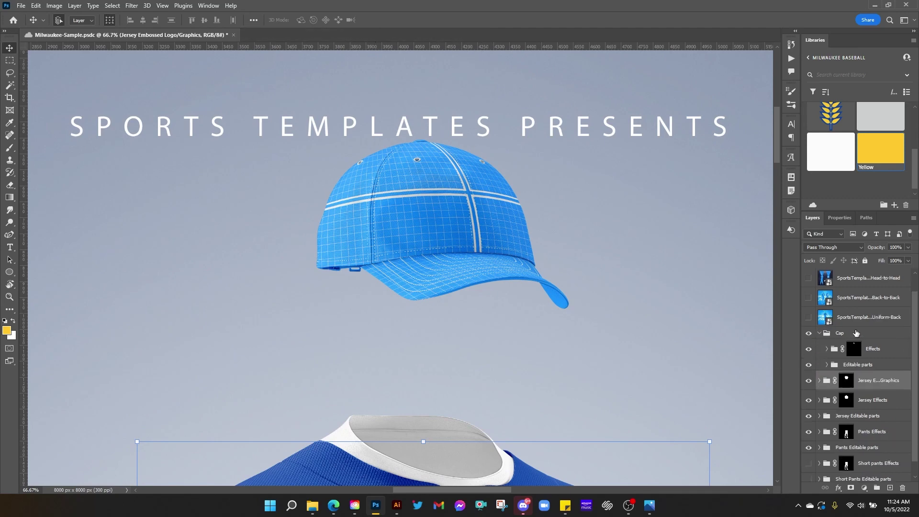
{"action": "scroll", "coordinate": [856, 333], "scroll_direction": "down", "scroll_amount": 1}
{"action": "left_click", "coordinate": [826, 351]}
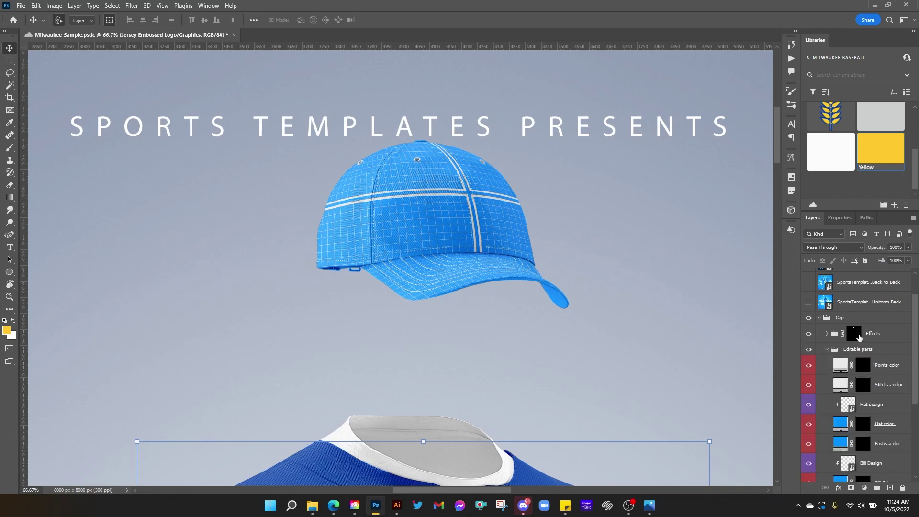
{"action": "scroll", "coordinate": [859, 338], "scroll_direction": "down", "scroll_amount": 2}
{"action": "left_click", "coordinate": [881, 331]}
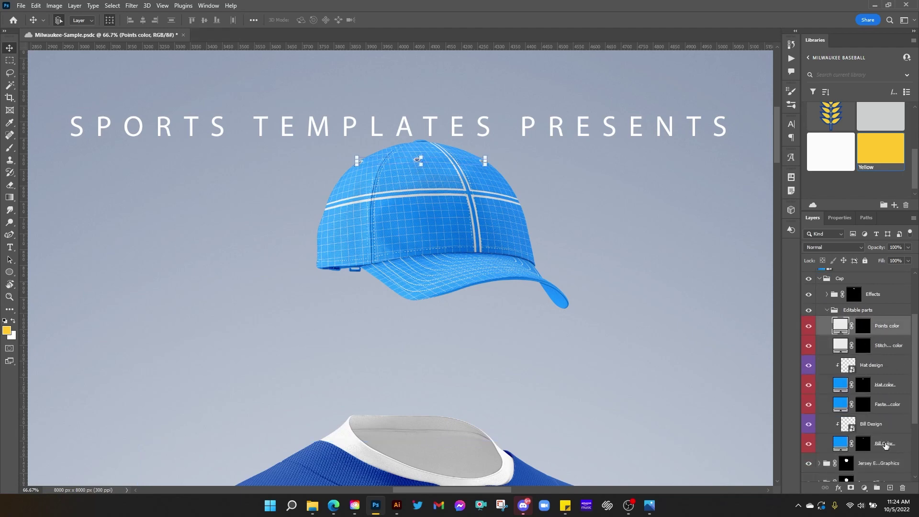
{"action": "left_click", "coordinate": [886, 446], "text": "shift"}
{"action": "scroll", "coordinate": [882, 176], "scroll_direction": "up", "scroll_amount": 3}
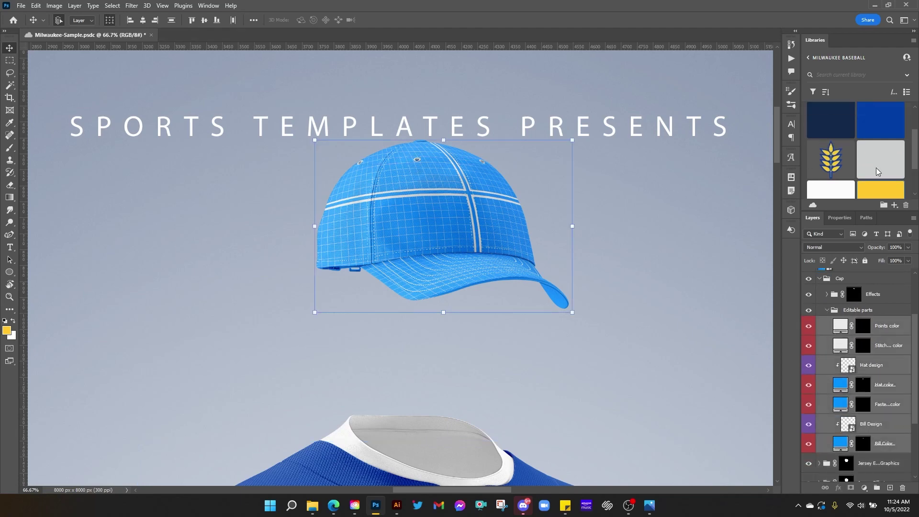
{"action": "left_click", "coordinate": [880, 167]}
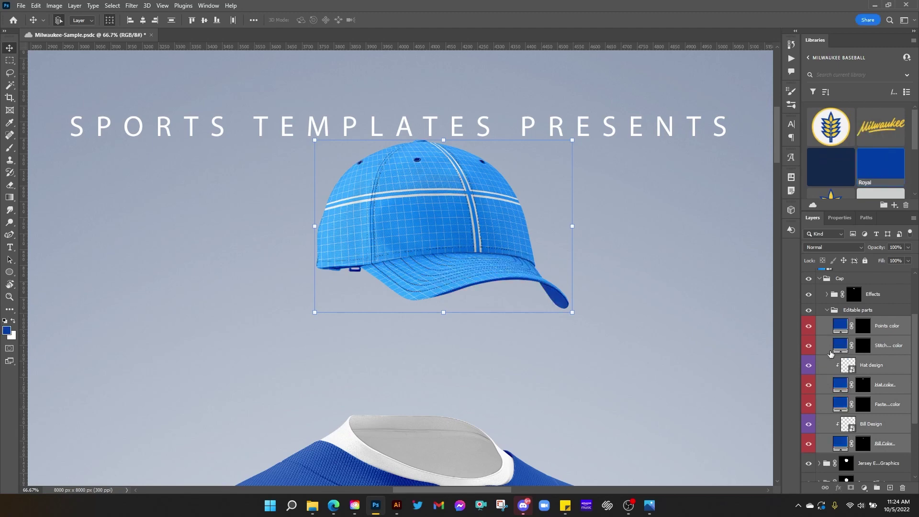
- Hide the Bill Design layer and recolor the cap's bill with the library's Yellow
{"action": "left_click", "coordinate": [809, 424]}
{"action": "scroll", "coordinate": [865, 394], "scroll_direction": "down", "scroll_amount": 2}
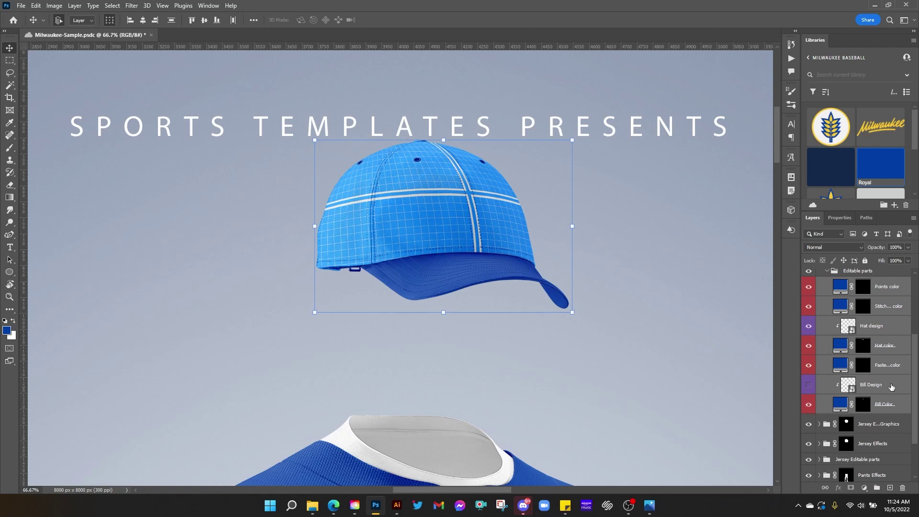
{"action": "left_click", "coordinate": [885, 405]}
{"action": "scroll", "coordinate": [881, 172], "scroll_direction": "down", "scroll_amount": 3}
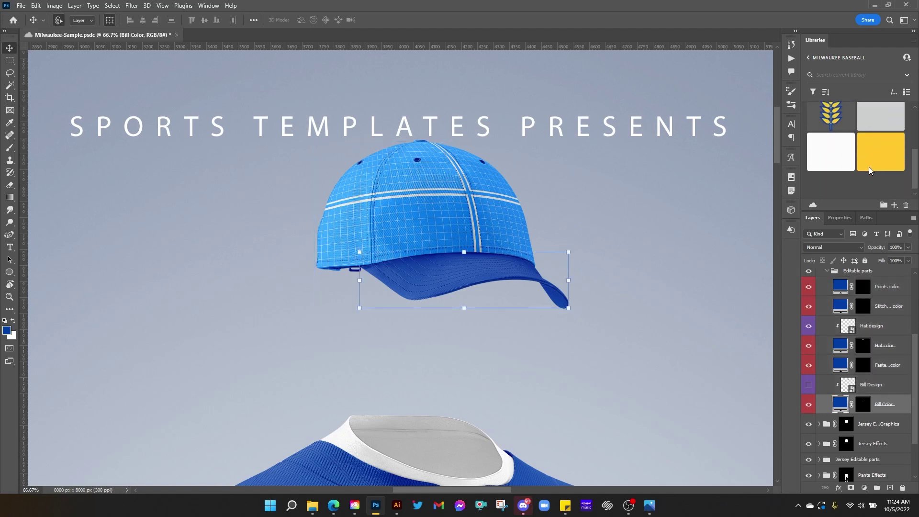
{"action": "left_click", "coordinate": [868, 150]}
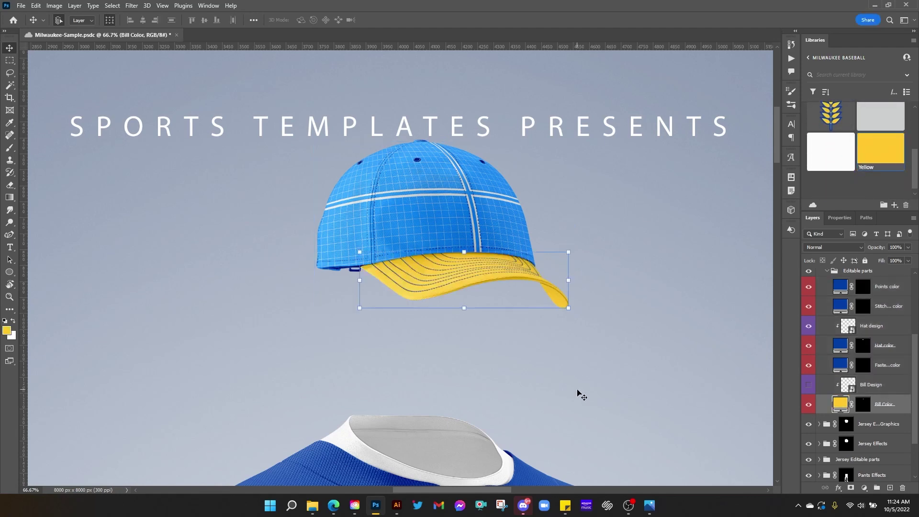
- Recolor the cap's Points color layer with the library's Yellow and check which parts the stitching, hat and fastener layers cover
{"action": "scroll", "coordinate": [862, 374], "scroll_direction": "up", "scroll_amount": 1}
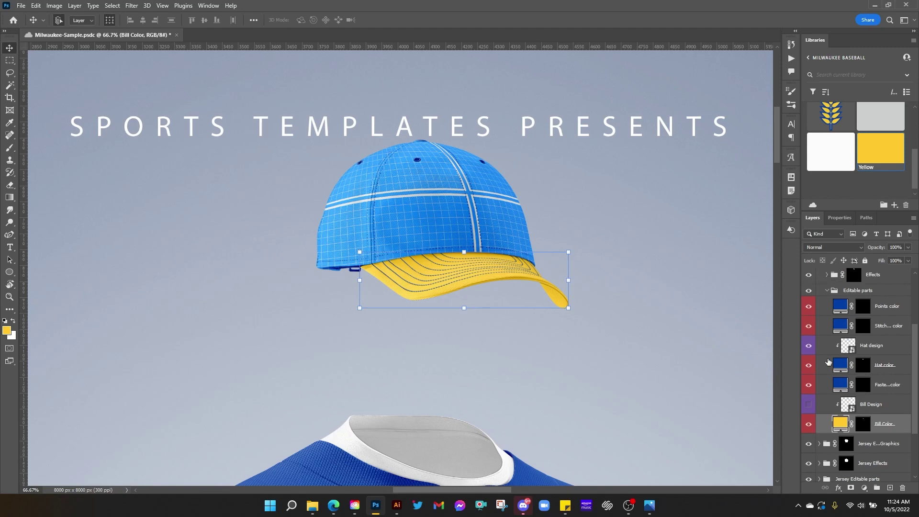
{"action": "left_click", "coordinate": [882, 309]}
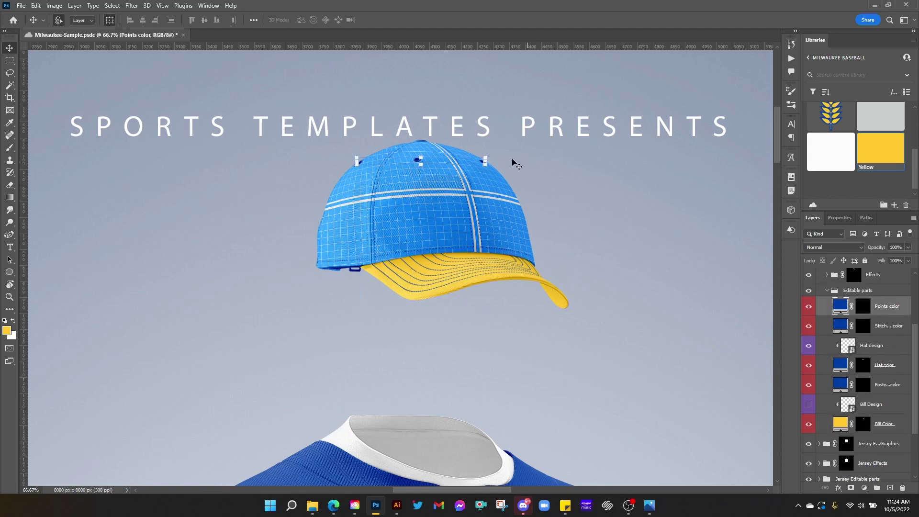
{"action": "left_click", "coordinate": [876, 161]}
{"action": "left_click", "coordinate": [887, 328]}
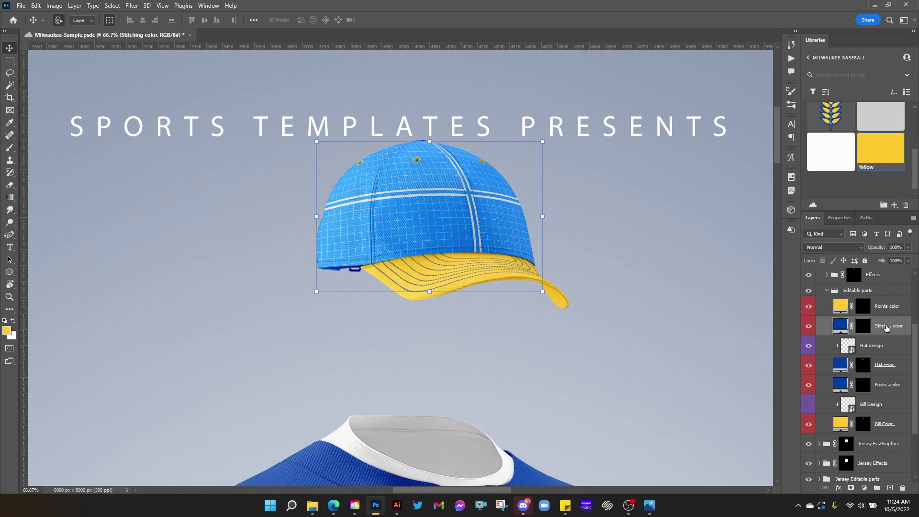
{"action": "left_click", "coordinate": [878, 367]}
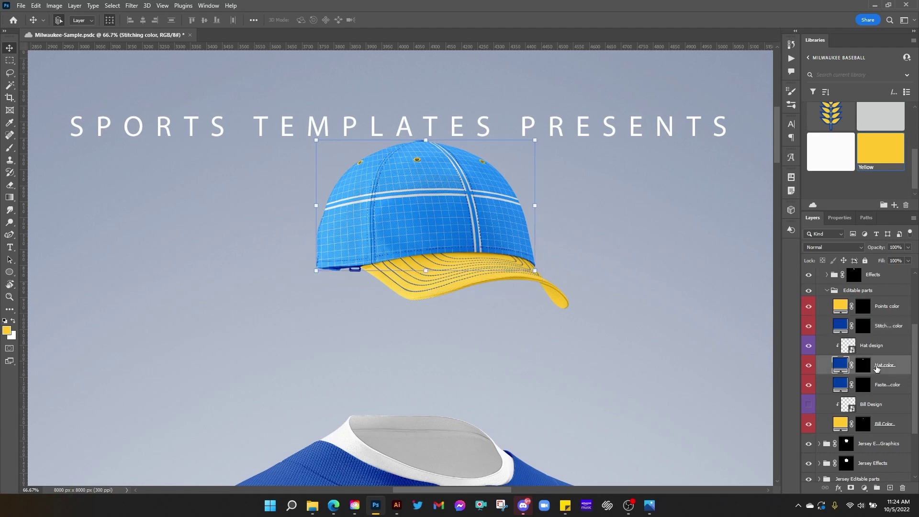
{"action": "left_click", "coordinate": [885, 385]}
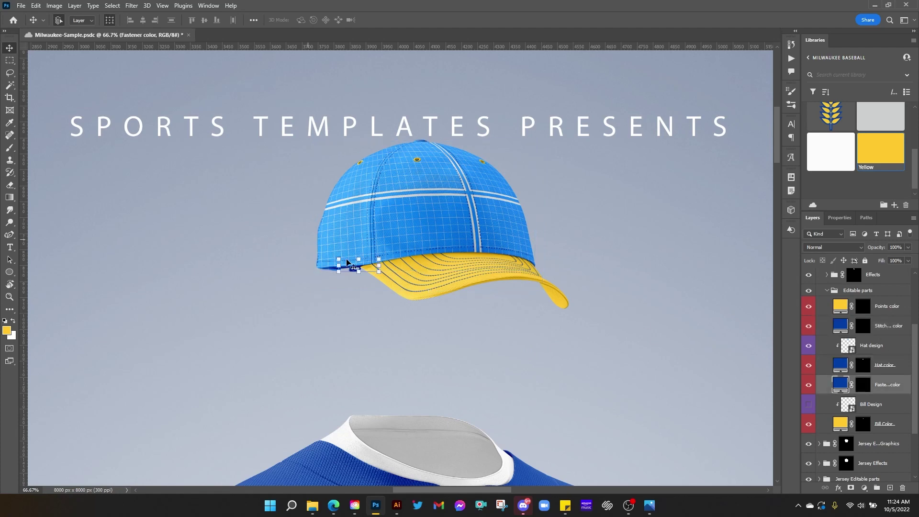
- Open the Hat design's contents, recolor its bg layer with the library's Royal and preview it without the Grid layer
{"action": "double_click", "coordinate": [848, 346]}
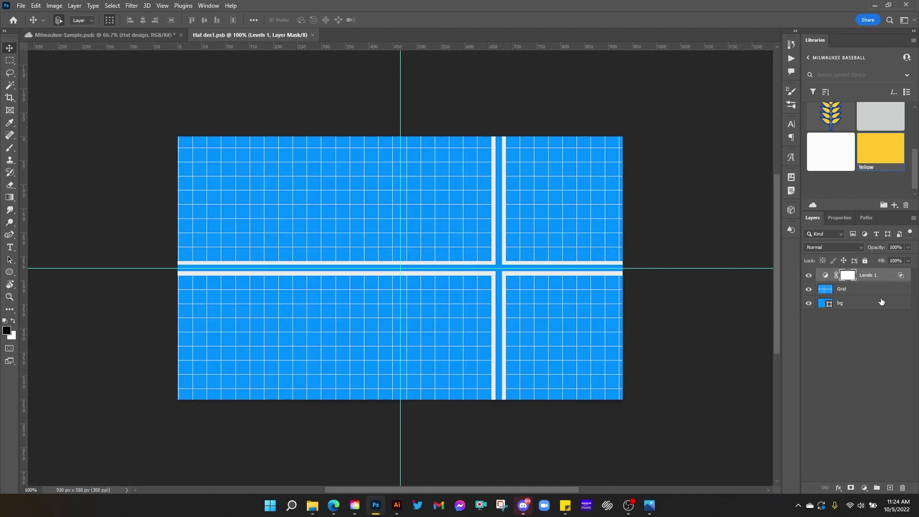
{"action": "left_click", "coordinate": [859, 304]}
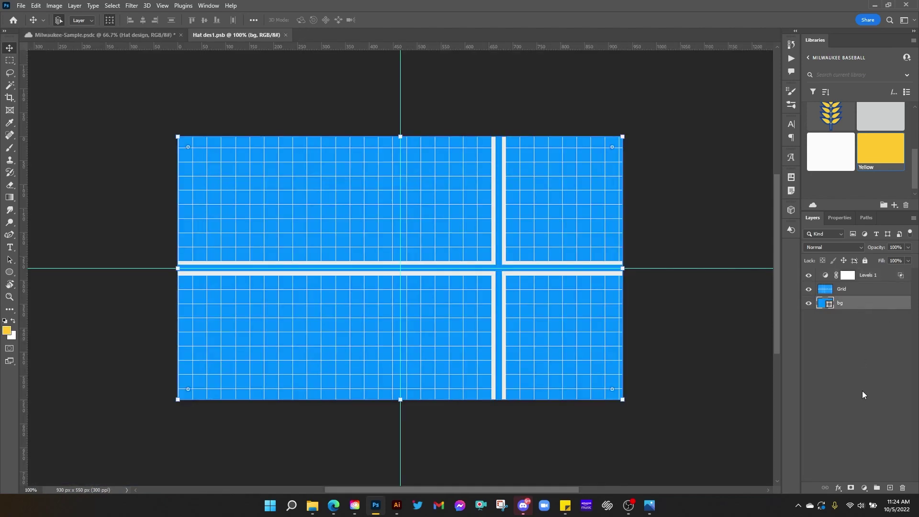
{"action": "scroll", "coordinate": [874, 164], "scroll_direction": "up", "scroll_amount": 2}
{"action": "left_click", "coordinate": [876, 164]}
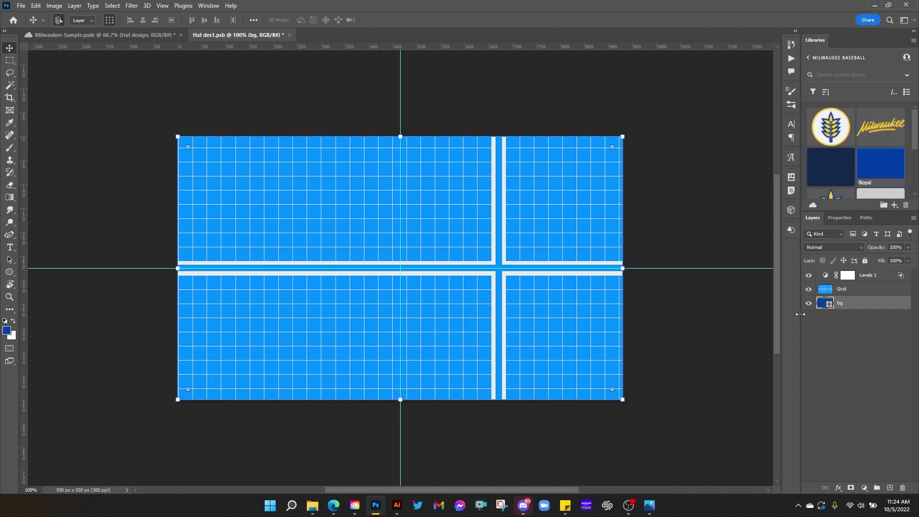
{"action": "left_click", "coordinate": [809, 289]}
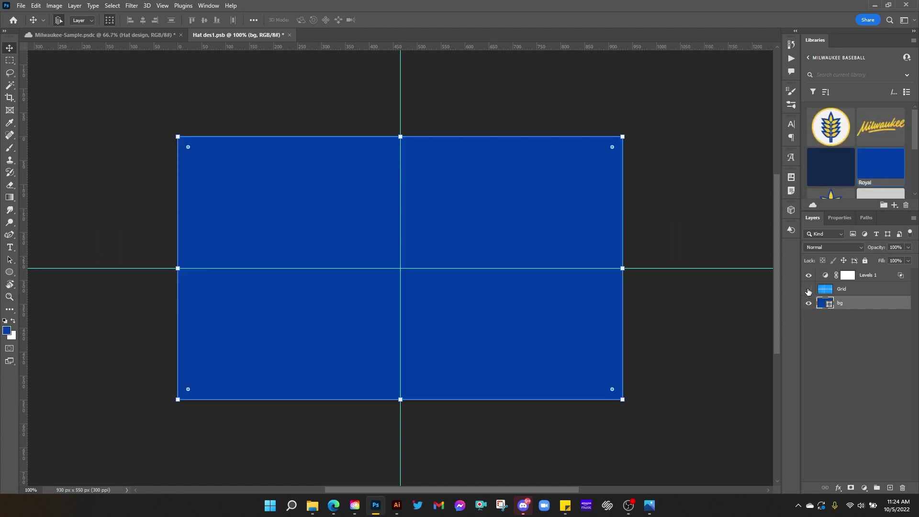
{"action": "left_click", "coordinate": [809, 289]}
- Place the library's Cap Logo above the Grid layer, centered on the crossing white lines at X 671.50 px, Y 275.50 px
{"action": "left_click", "coordinate": [852, 292]}
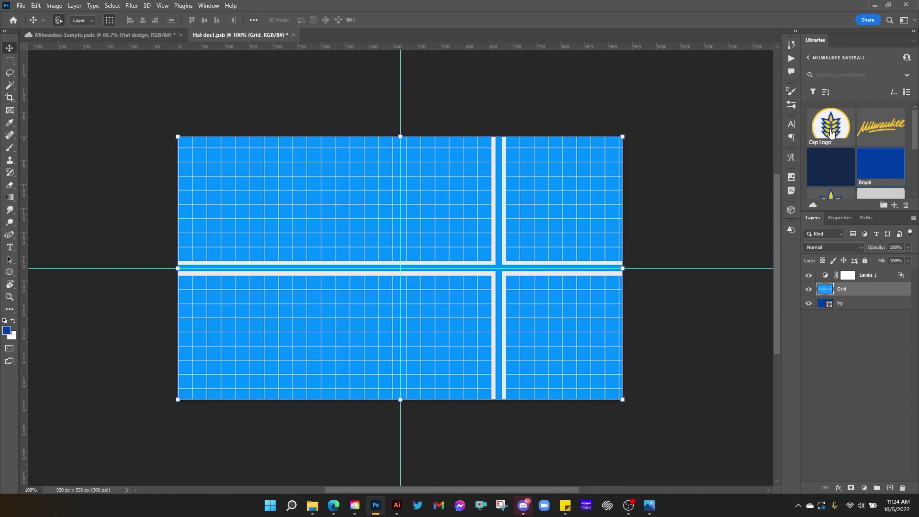
{"action": "left_click_drag", "start_coordinate": [832, 131], "coordinate": [496, 270]}
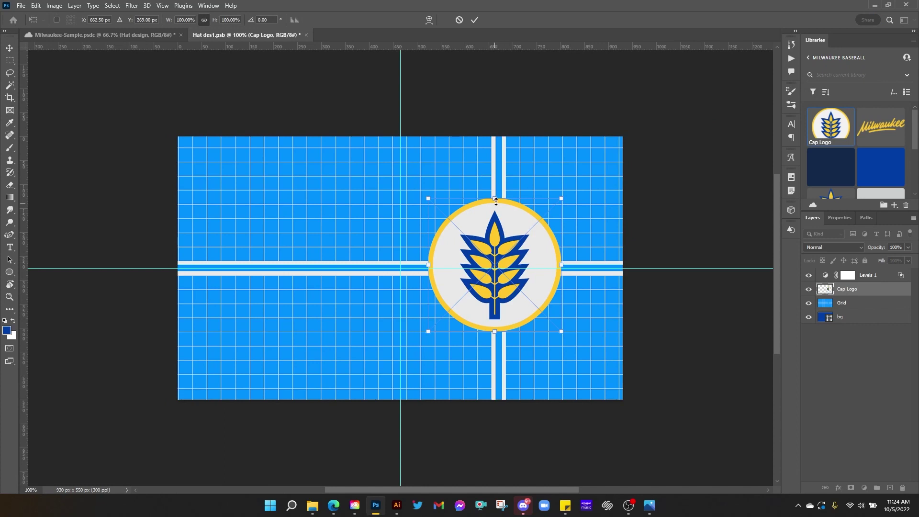
{"action": "left_click_drag", "start_coordinate": [496, 229], "coordinate": [500, 223]}
{"action": "key", "text": "Left"}
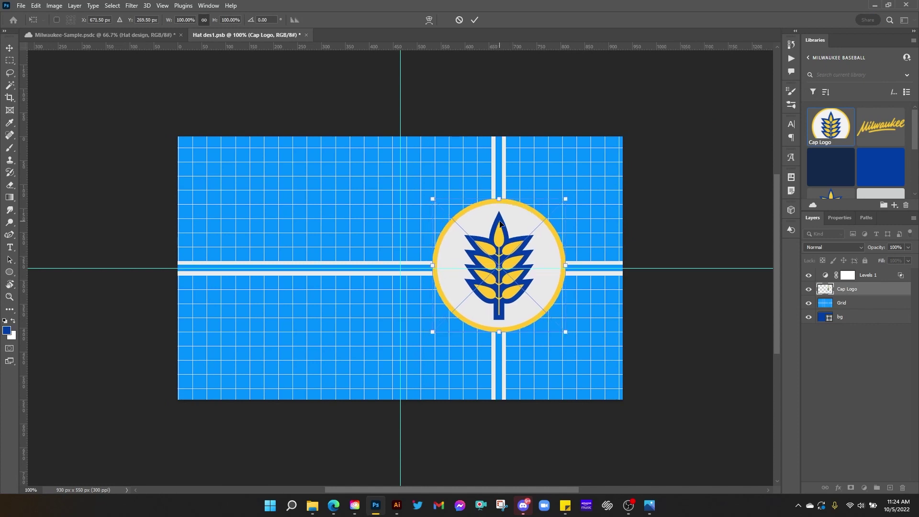
{"action": "key", "text": "Down"}
{"action": "key", "text": "Down"}
{"action": "key", "text": "Down"}
{"action": "key", "text": "Down"}
{"action": "key", "text": "Down"}
{"action": "key", "text": "Down"}
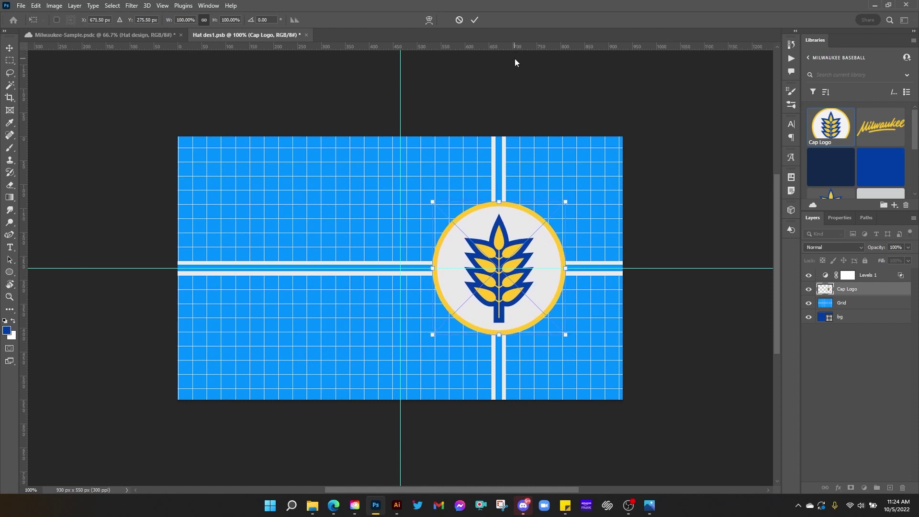
{"action": "left_click", "coordinate": [474, 22]}
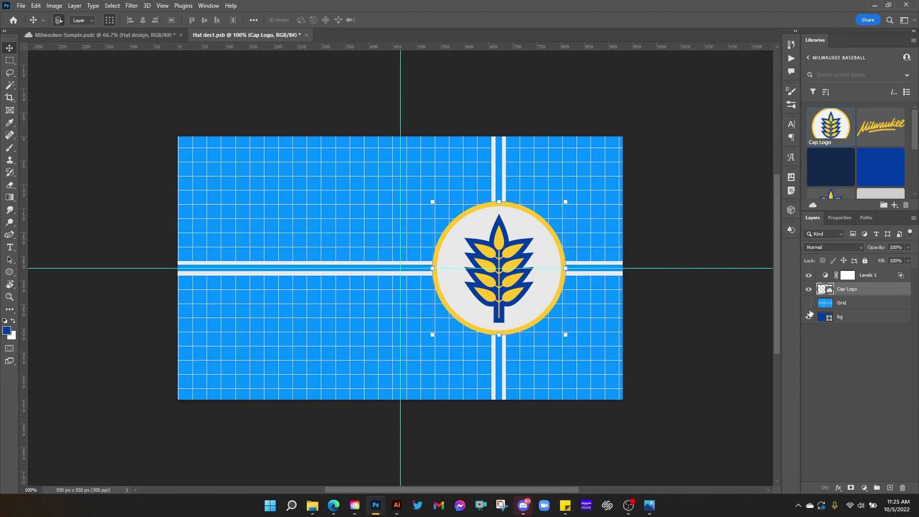
- Hide the Grid and bg layers, save the hat design and return to the uniform mockup
{"action": "left_click_drag", "start_coordinate": [808, 303], "coordinate": [809, 318]}
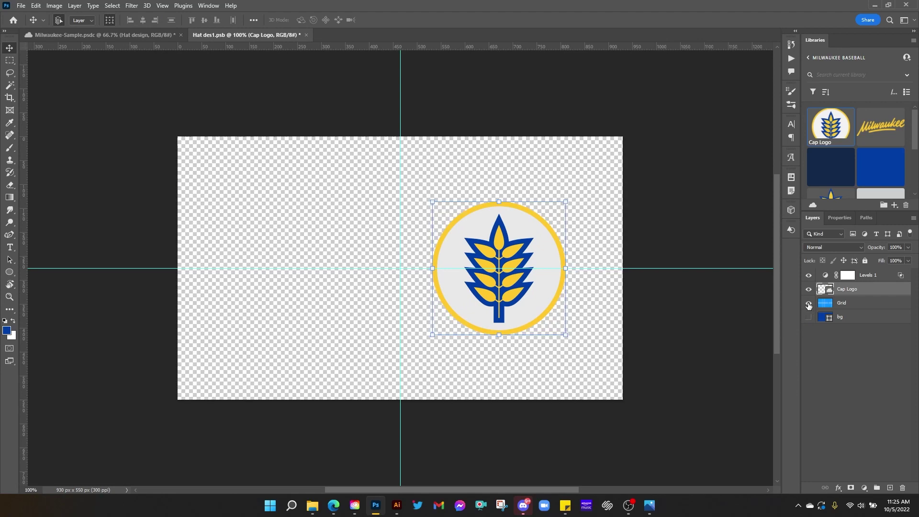
{"action": "left_click_drag", "start_coordinate": [809, 306], "coordinate": [808, 318]}
{"action": "key", "text": "ctrl+s"}
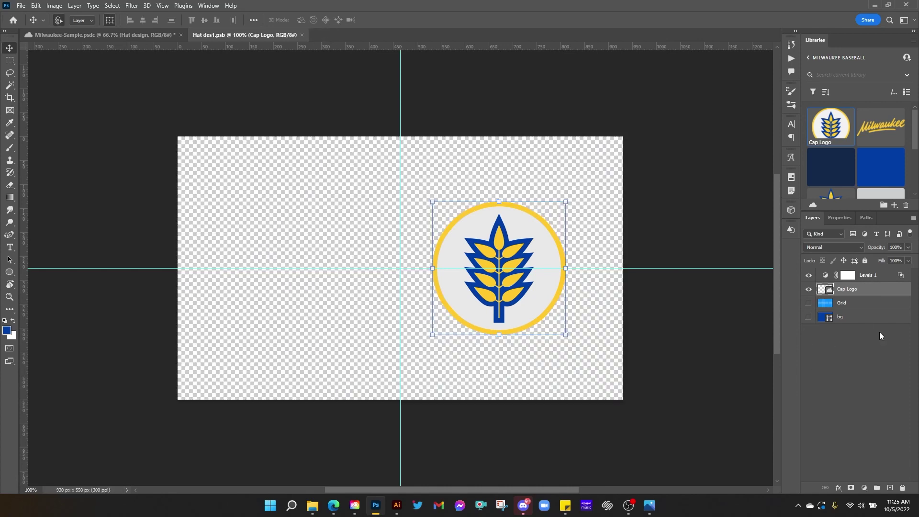
{"action": "left_click", "coordinate": [112, 34]}
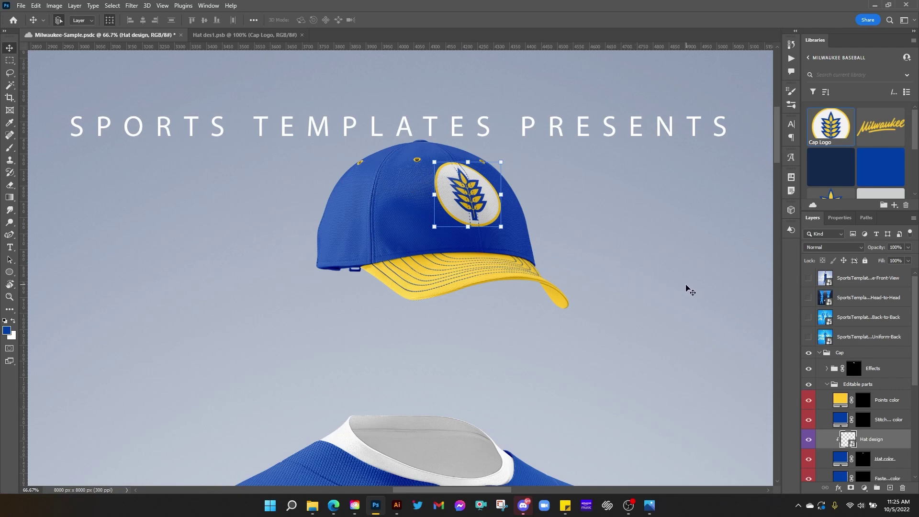
- Duplicate the cap's Stitching color layer, hide the original and select it
{"action": "scroll", "coordinate": [689, 291], "scroll_direction": "down", "scroll_amount": 1}
{"action": "scroll", "coordinate": [884, 403], "scroll_direction": "down", "scroll_amount": 2}
{"action": "left_click", "coordinate": [879, 380]}
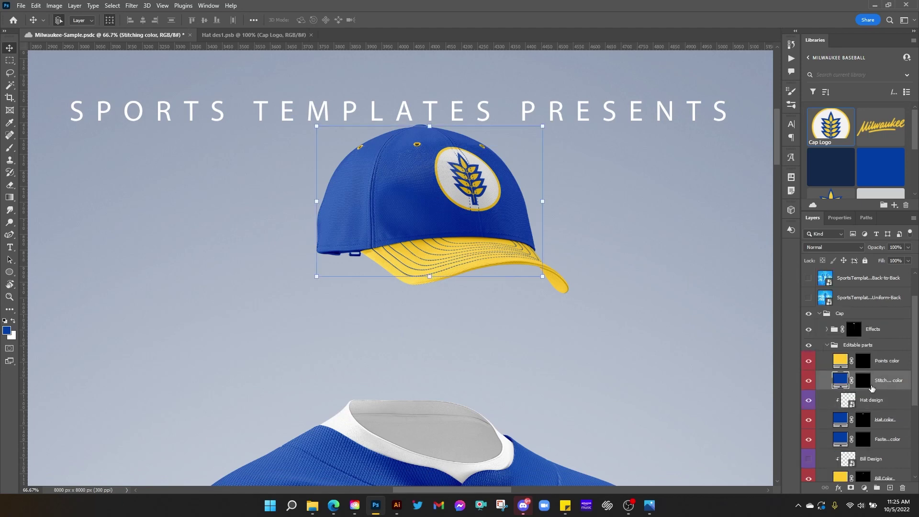
{"action": "left_click_drag", "start_coordinate": [643, 448], "coordinate": [643, 449]}
{"action": "key", "text": "ctrl+j"}
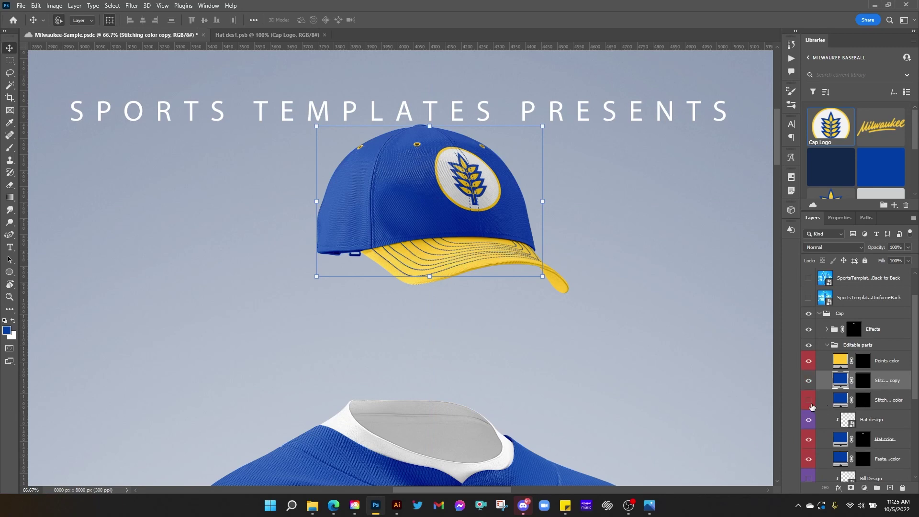
{"action": "left_click", "coordinate": [890, 402]}
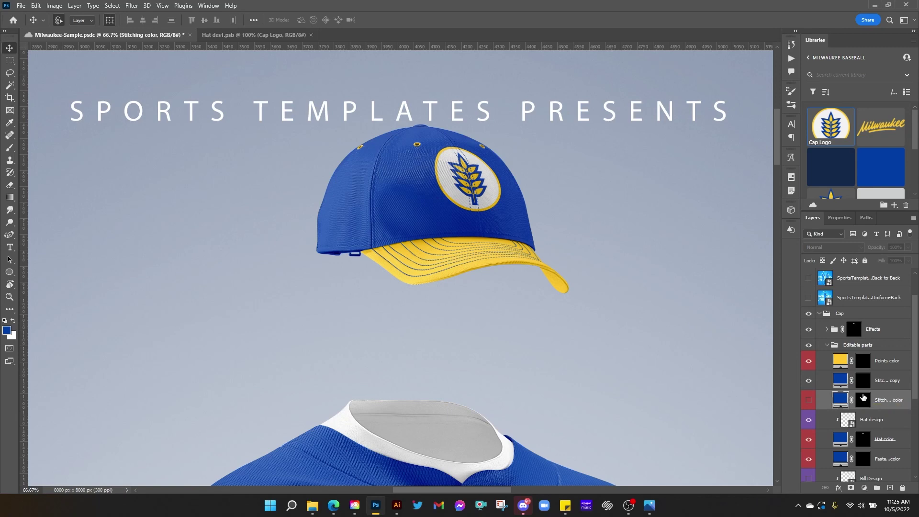
- Mask the stitching off the cap logo by filling the Hat design's outline with black on the Stitching color copy's mask
{"action": "left_click", "coordinate": [864, 384]}
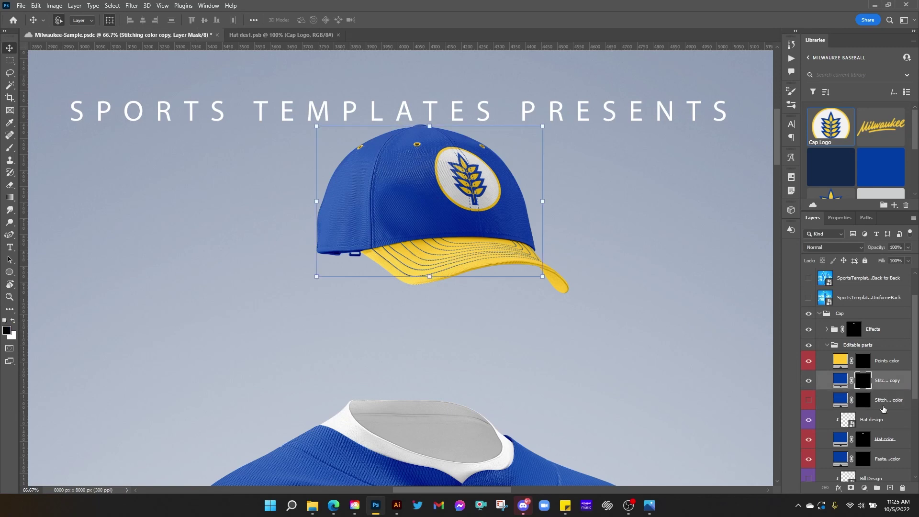
{"action": "left_click", "coordinate": [850, 423], "text": "ctrl"}
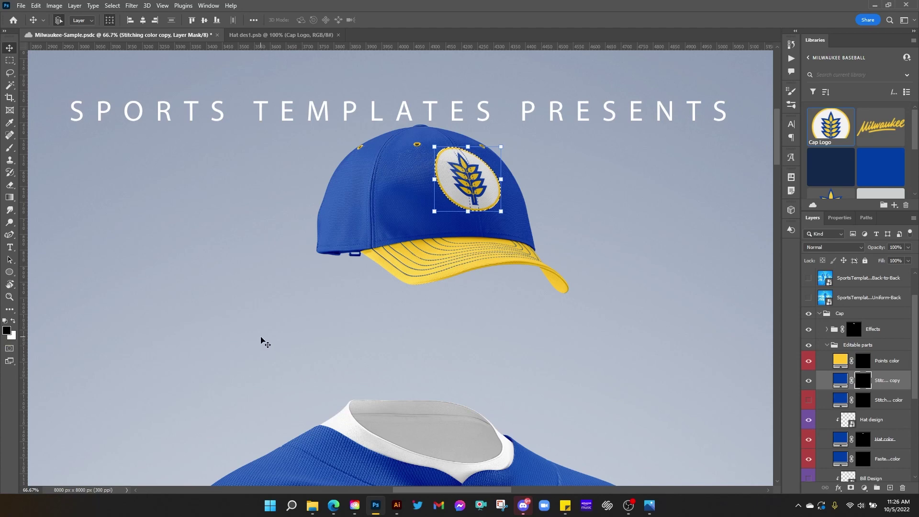
{"action": "key", "text": "x"}
{"action": "key", "text": "x"}
{"action": "left_click", "coordinate": [862, 363]}
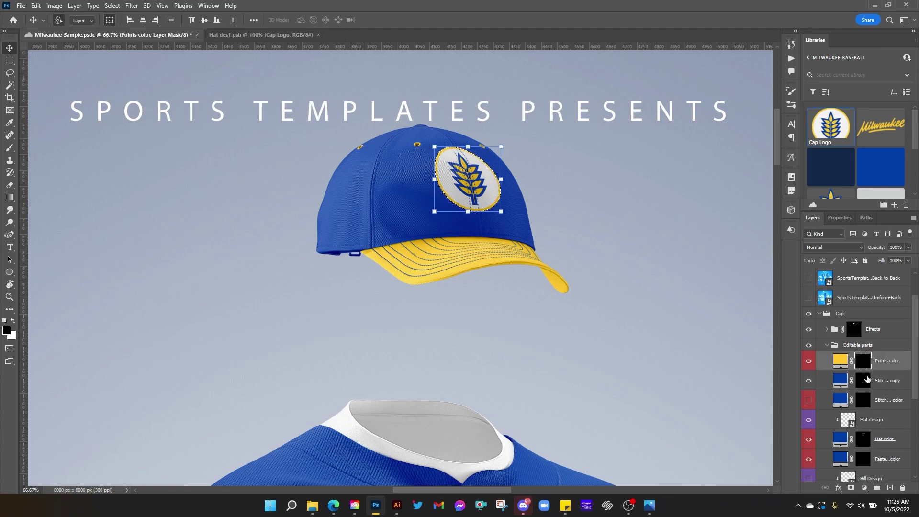
{"action": "left_click", "coordinate": [864, 383]}
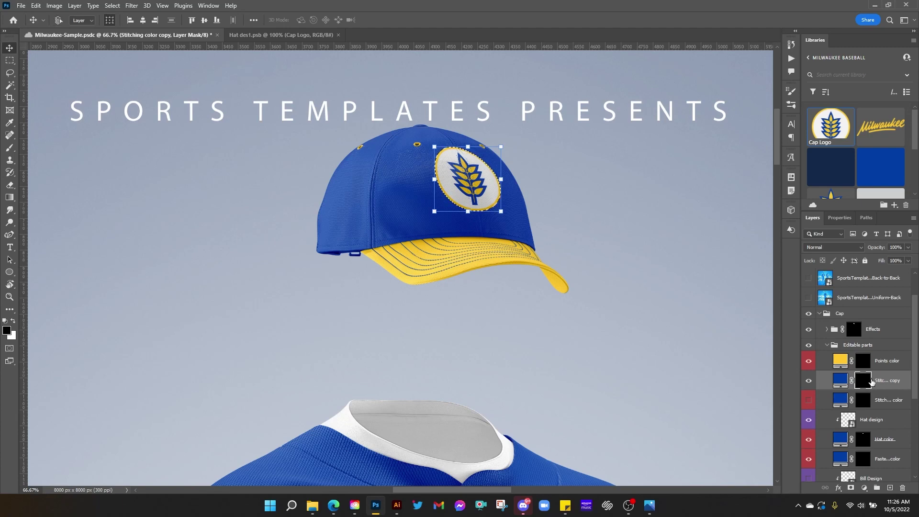
{"action": "key", "text": "ctrl+d"}
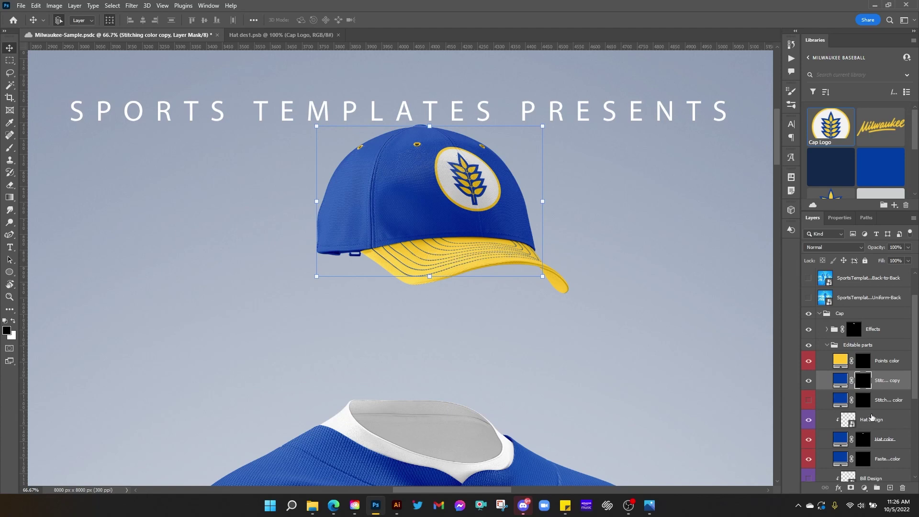
- Mask the stitching off the bill by filling the Bill Color mask's outline with black on the Stitching color copy's mask
{"action": "scroll", "coordinate": [862, 439], "scroll_direction": "down", "scroll_amount": 1}
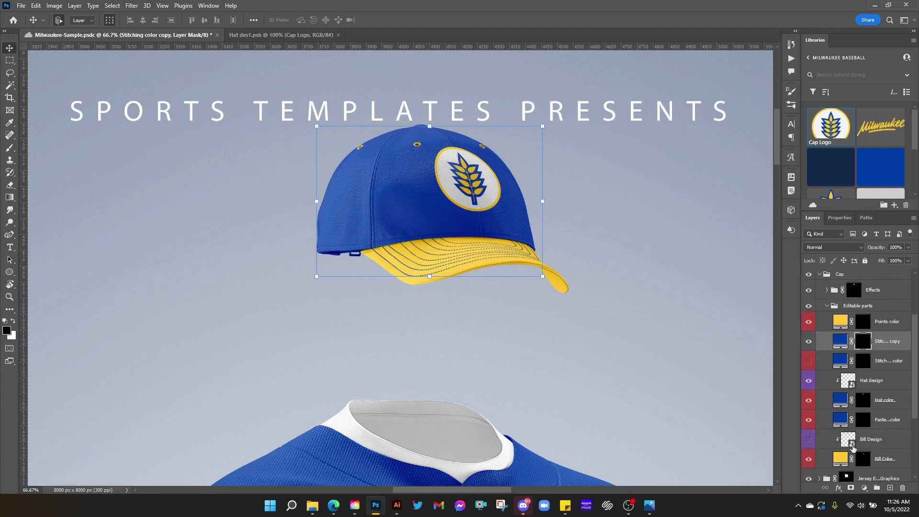
{"action": "scroll", "coordinate": [862, 441], "scroll_direction": "down", "scroll_amount": 1}
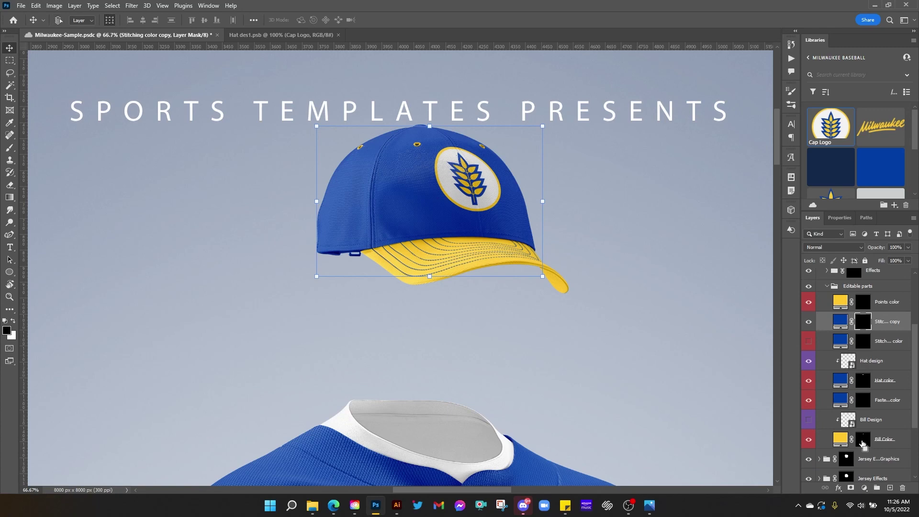
{"action": "left_click_drag", "start_coordinate": [864, 443], "coordinate": [865, 445]}
{"action": "left_click", "coordinate": [864, 443], "text": "ctrl"}
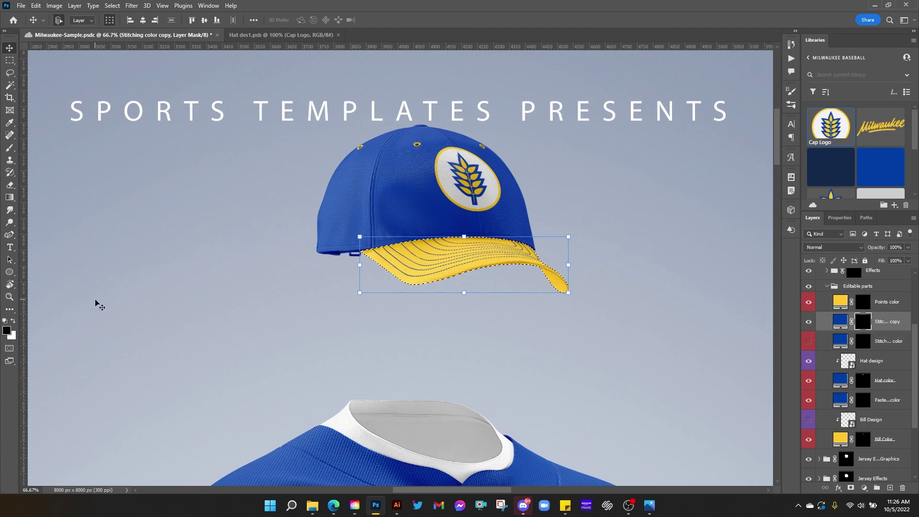
{"action": "key", "text": "alt+BackSpace"}
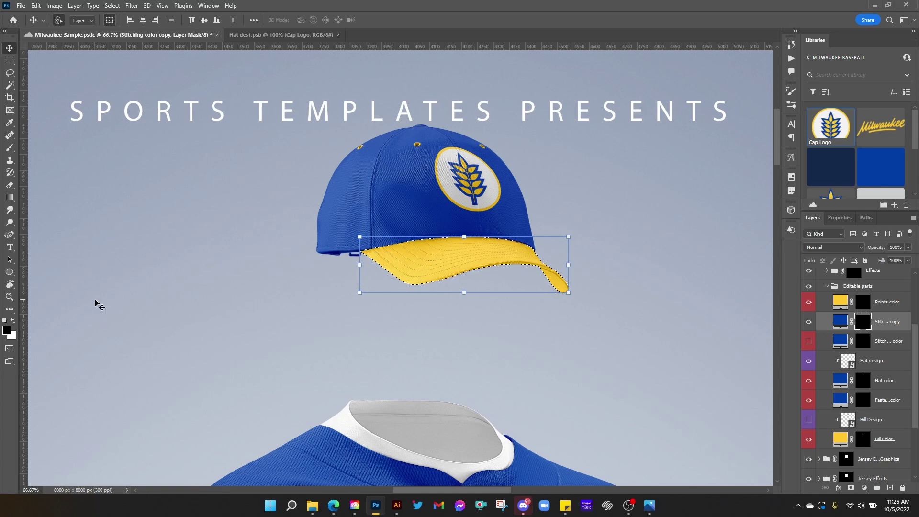
{"action": "key", "text": "ctrl+d"}
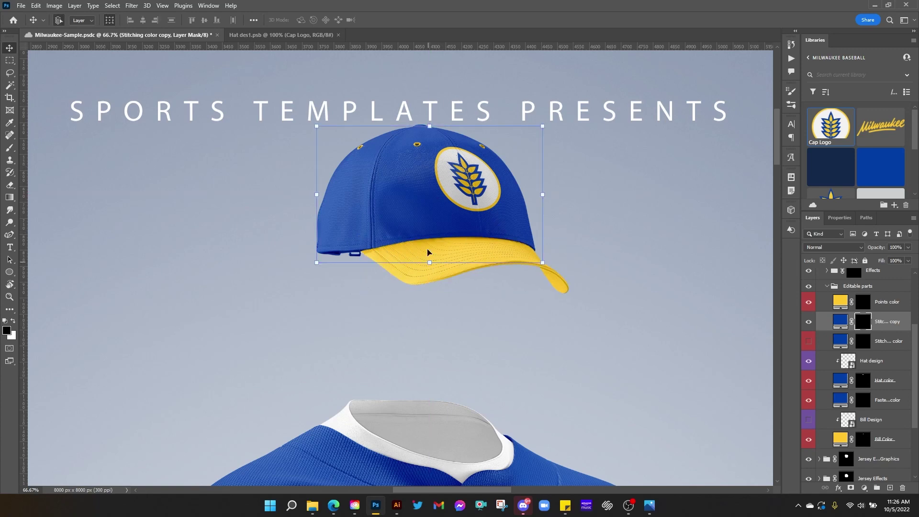
- Compare the original Stitching color layer with its masked copy on the cap, leaving only the copy shown, and view the full uniform
{"action": "left_click", "coordinate": [808, 323]}
{"action": "left_click", "coordinate": [809, 341]}
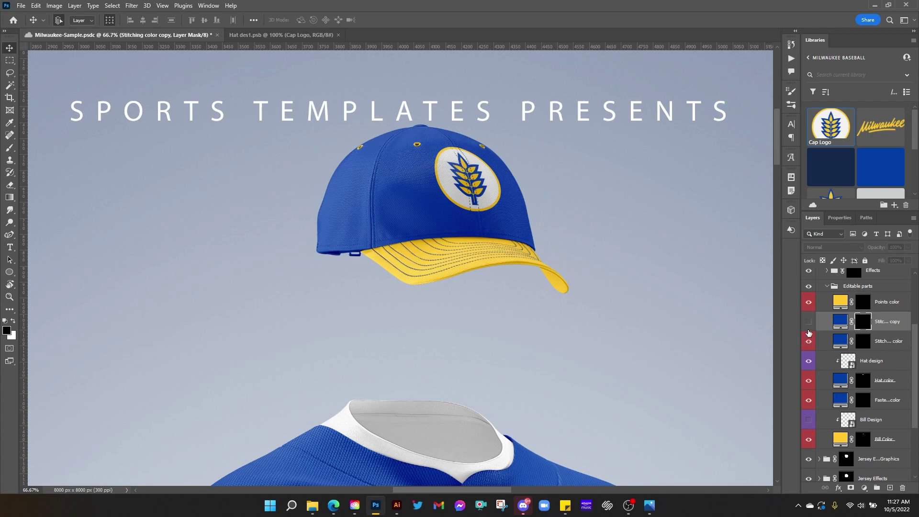
{"action": "left_click", "coordinate": [809, 343]}
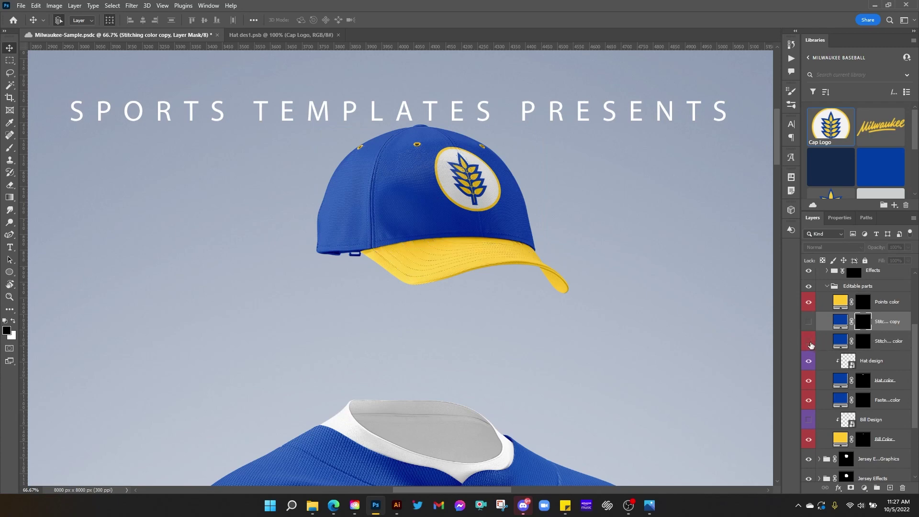
{"action": "left_click", "coordinate": [809, 325]}
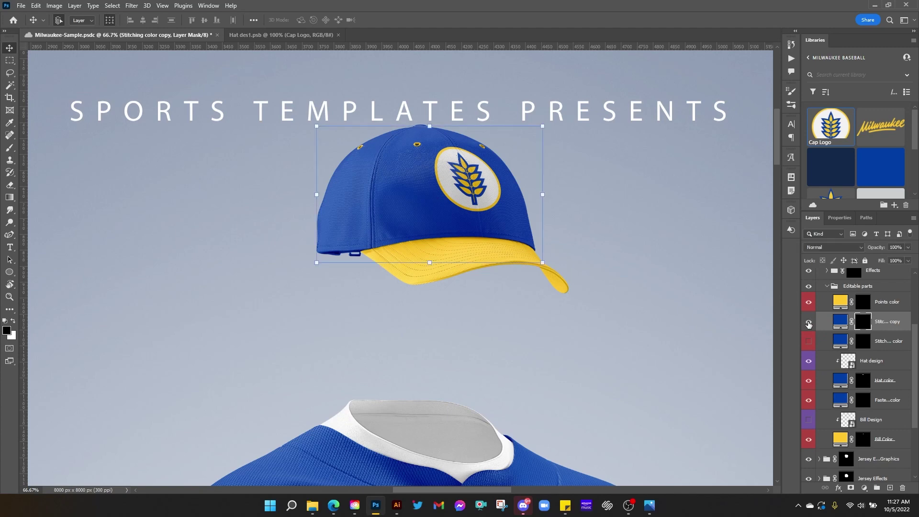
{"action": "key", "text": "ctrl+0"}
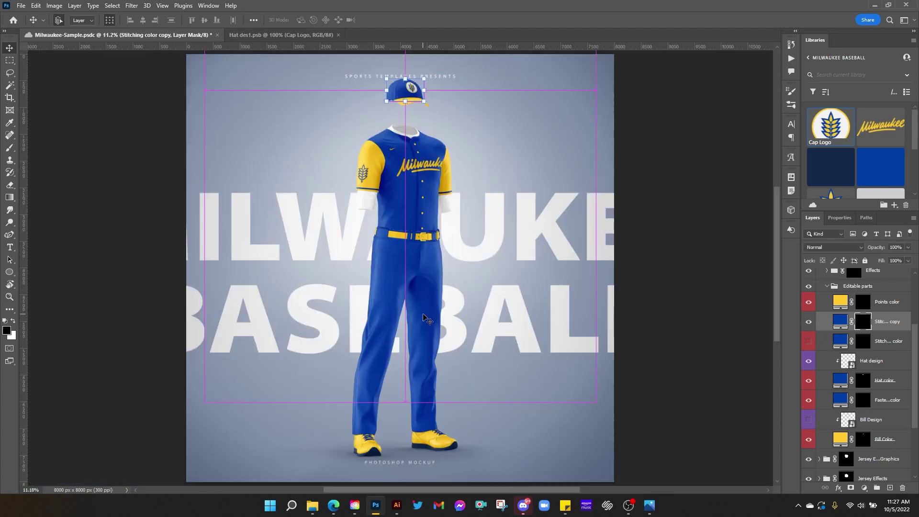
{"action": "left_click", "coordinate": [719, 183]}
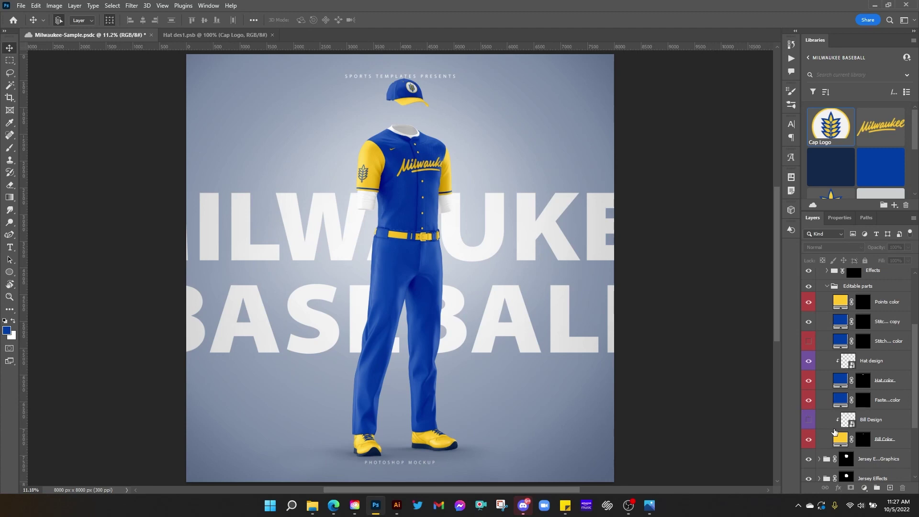
- Change the BG color layer in the BG group to light blue #a5b9dd and save the mockup
{"action": "scroll", "coordinate": [868, 429], "scroll_direction": "down", "scroll_amount": 3}
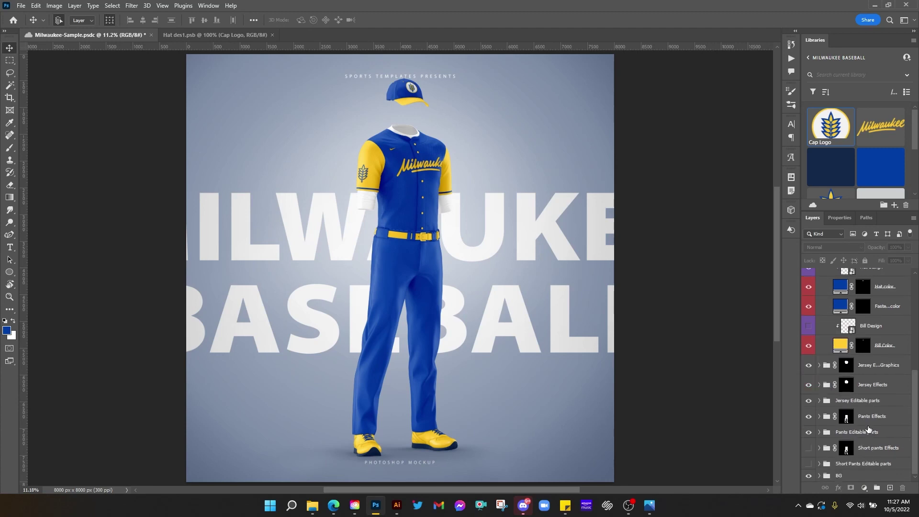
{"action": "left_click", "coordinate": [820, 476]}
{"action": "scroll", "coordinate": [835, 416], "scroll_direction": "down", "scroll_amount": 3}
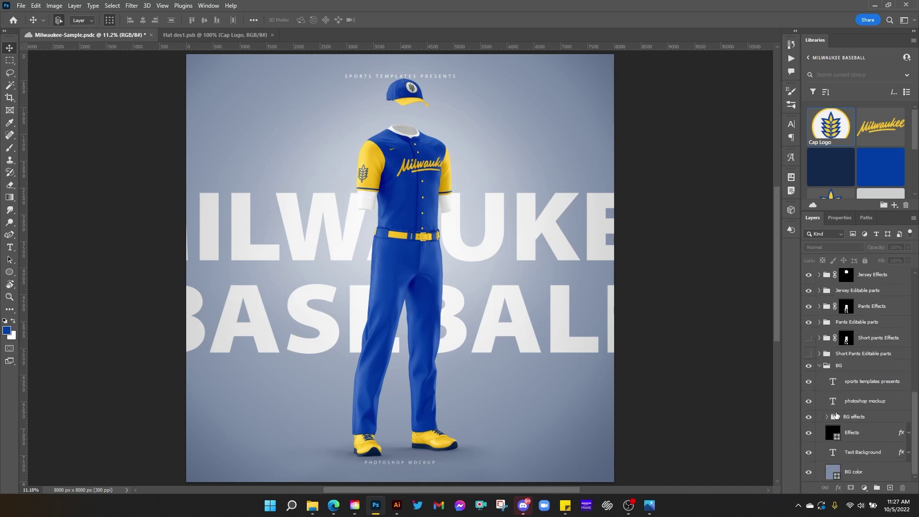
{"action": "double_click", "coordinate": [835, 473]}
{"action": "left_click", "coordinate": [564, 267]}
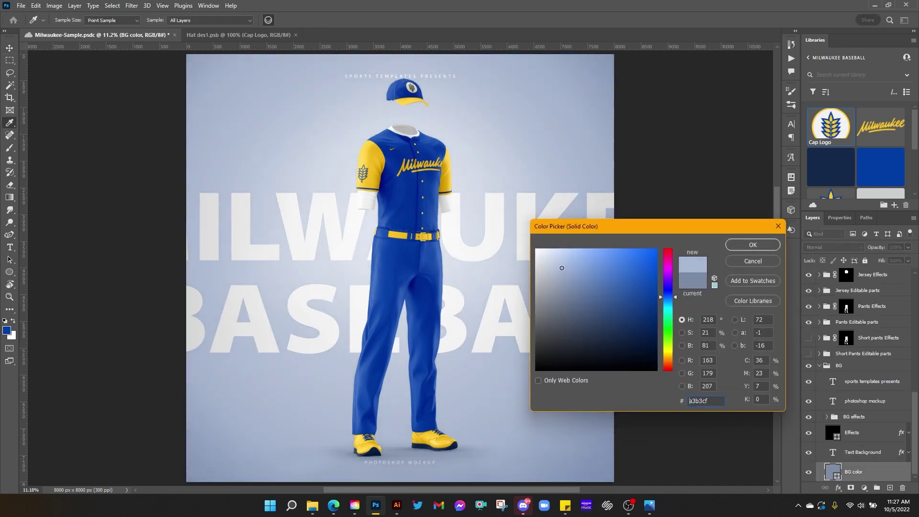
{"action": "left_click_drag", "start_coordinate": [565, 266], "coordinate": [567, 265]}
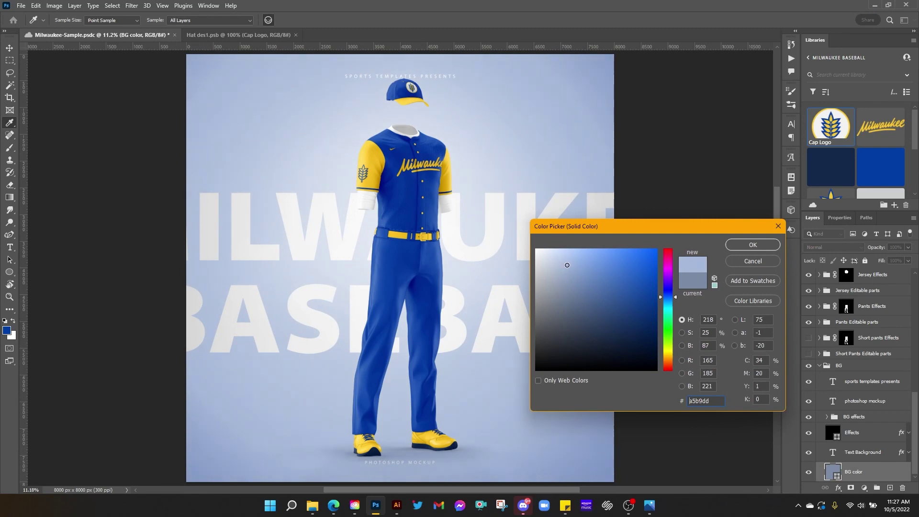
{"action": "left_click", "coordinate": [747, 245]}
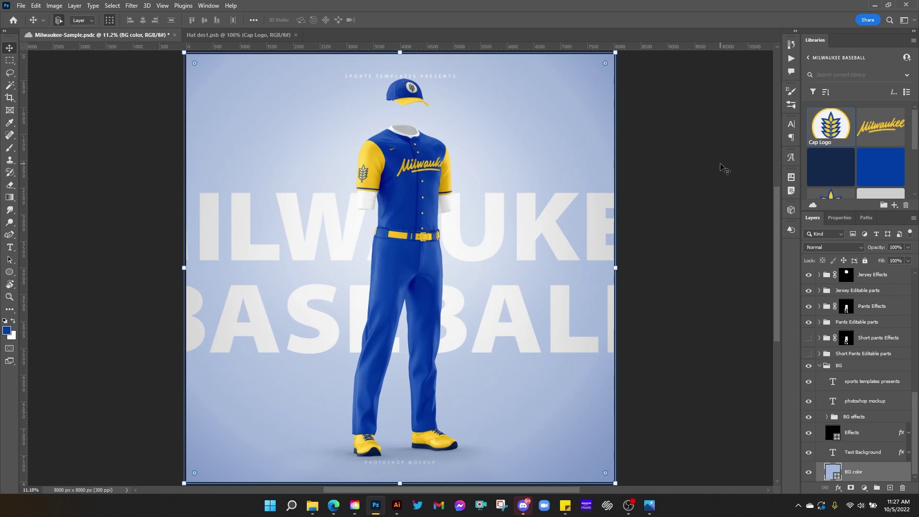
{"action": "scroll", "coordinate": [632, 164], "scroll_direction": "up", "scroll_amount": 8}
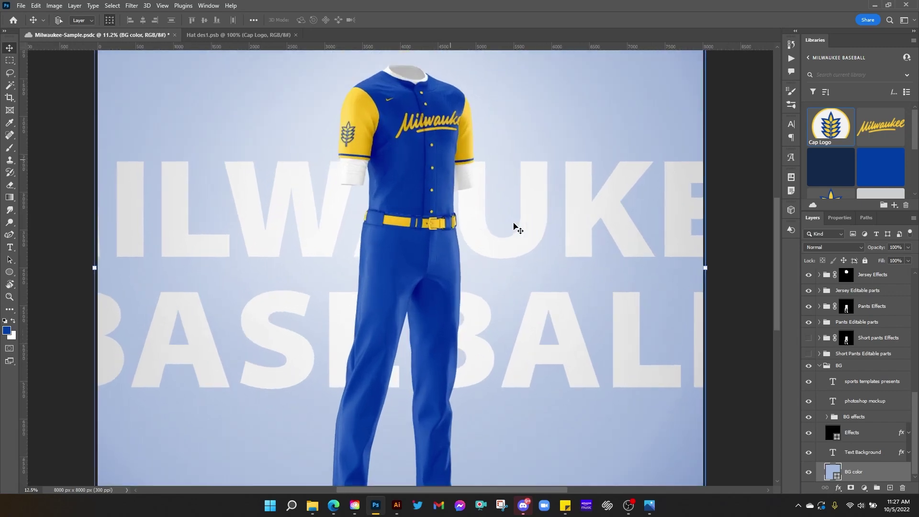
{"action": "scroll", "coordinate": [501, 191], "scroll_direction": "up", "scroll_amount": 10}
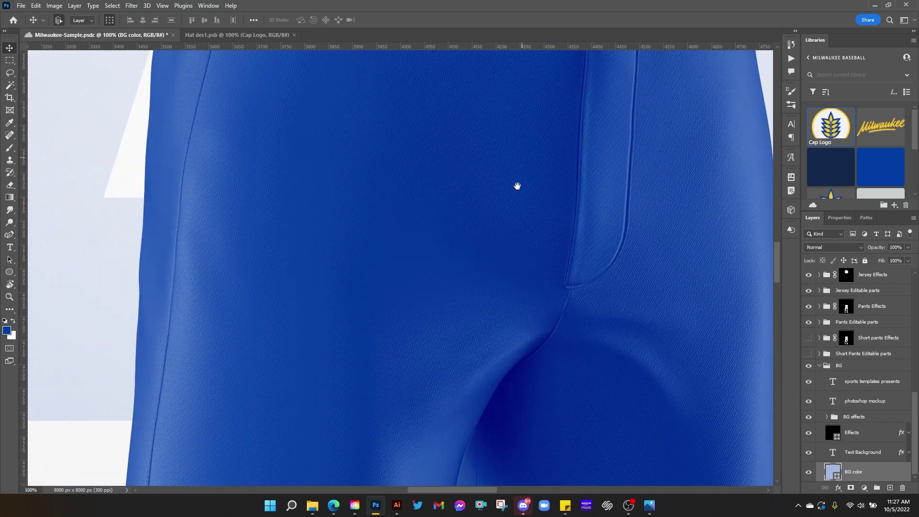
{"action": "left_click_drag", "start_coordinate": [518, 185], "coordinate": [489, 361]}
{"action": "key", "text": "ctrl+s"}
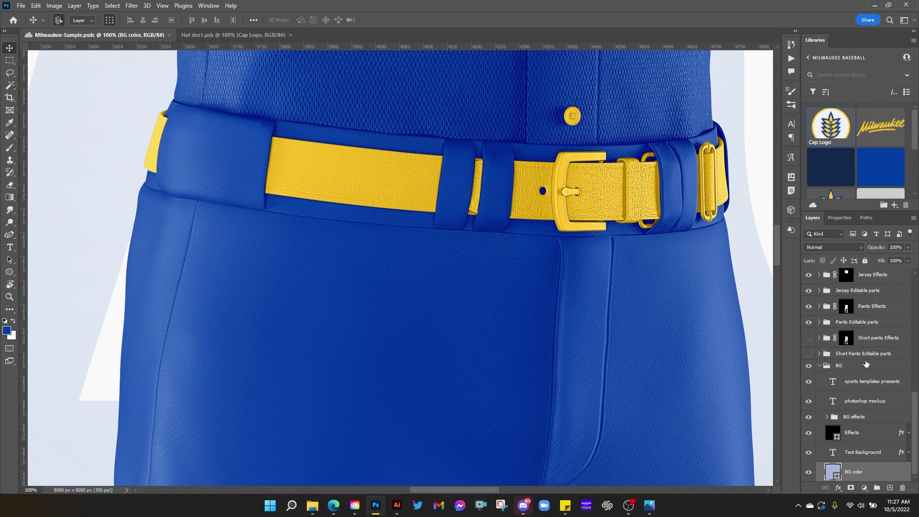
- Recolor the belt metal parts color layer in the Pants group with the library's Royal
{"action": "scroll", "coordinate": [864, 364], "scroll_direction": "up", "scroll_amount": 2}
{"action": "scroll", "coordinate": [865, 362], "scroll_direction": "up", "scroll_amount": 6}
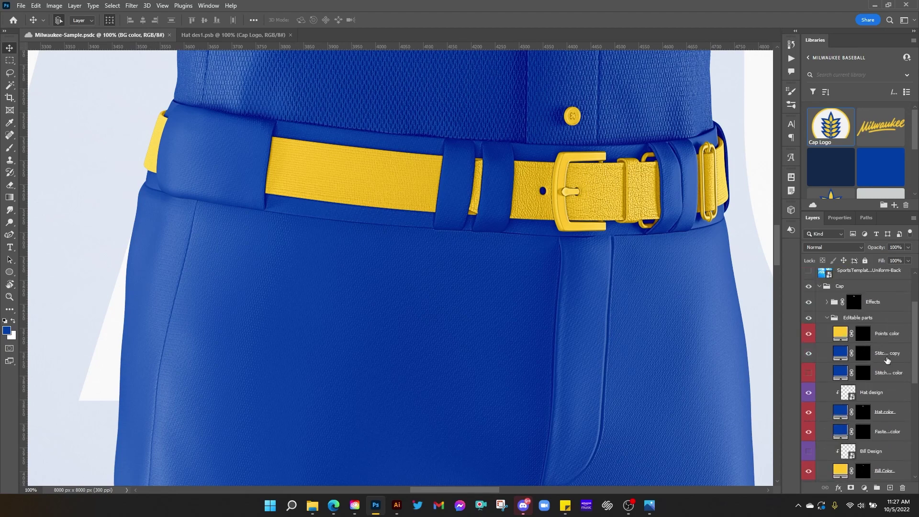
{"action": "scroll", "coordinate": [889, 364], "scroll_direction": "down", "scroll_amount": 6}
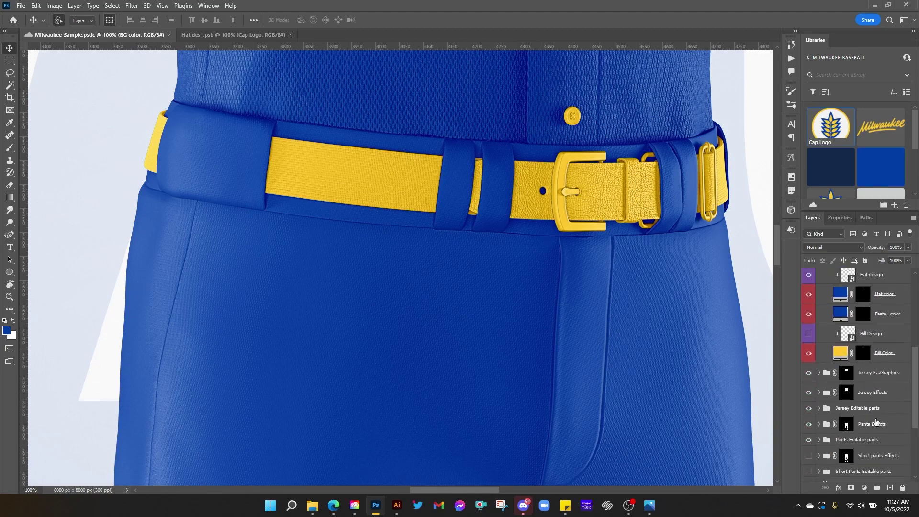
{"action": "left_click", "coordinate": [820, 439]}
{"action": "scroll", "coordinate": [841, 408], "scroll_direction": "down", "scroll_amount": 5}
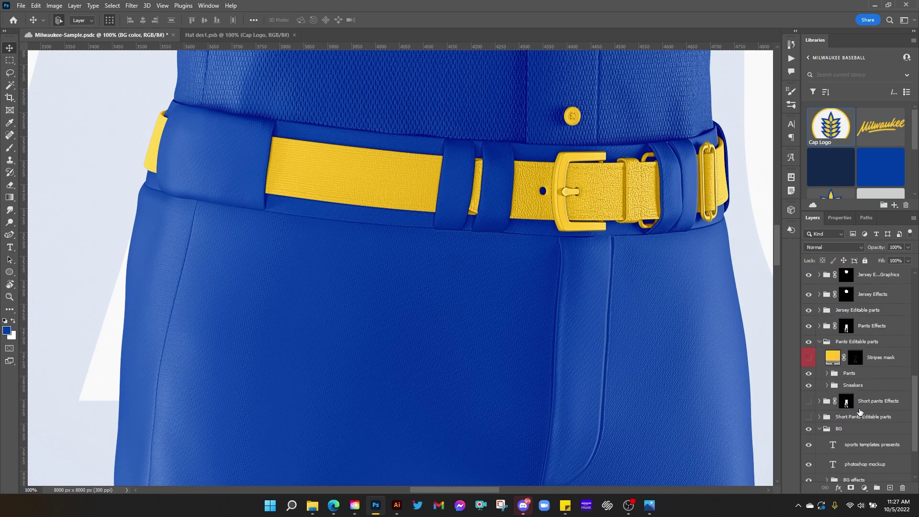
{"action": "scroll", "coordinate": [851, 386], "scroll_direction": "up", "scroll_amount": 1}
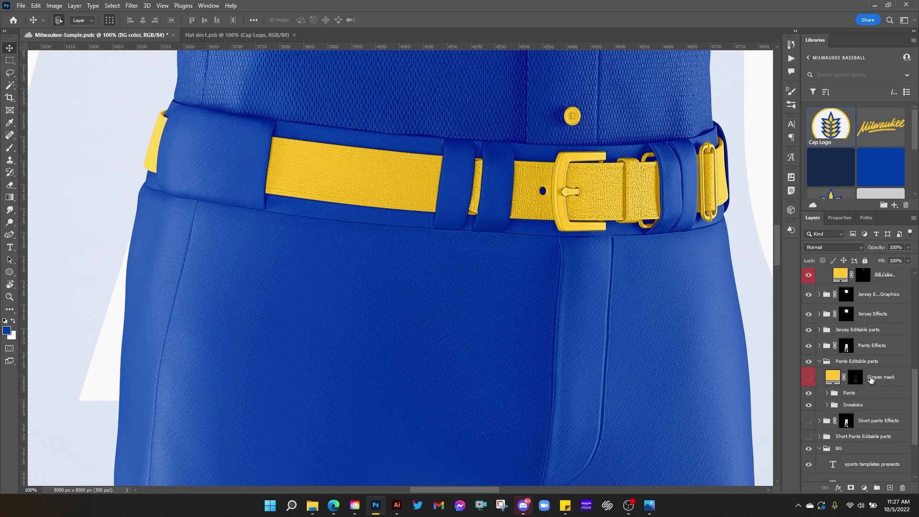
{"action": "left_click", "coordinate": [827, 392]}
{"action": "scroll", "coordinate": [858, 362], "scroll_direction": "down", "scroll_amount": 2}
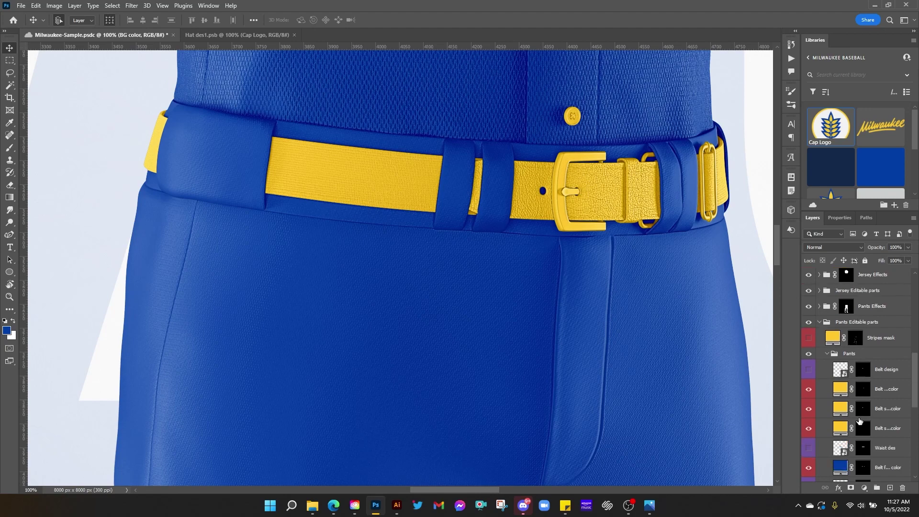
{"action": "left_click", "coordinate": [887, 389]}
{"action": "left_click", "coordinate": [871, 169]}
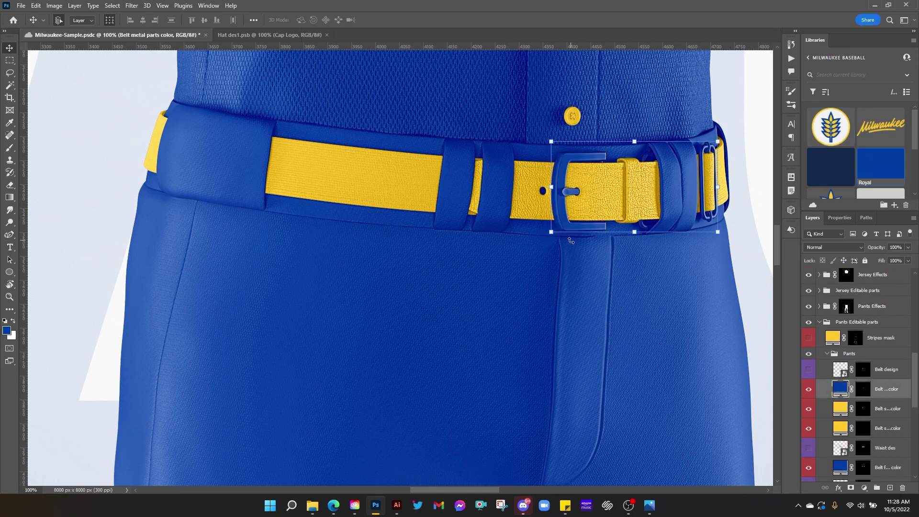
- Inspect the jersey's buttons, sleeve graphic and chest lettering up close, and the finished cap
{"action": "left_click_drag", "start_coordinate": [534, 161], "coordinate": [520, 388]}
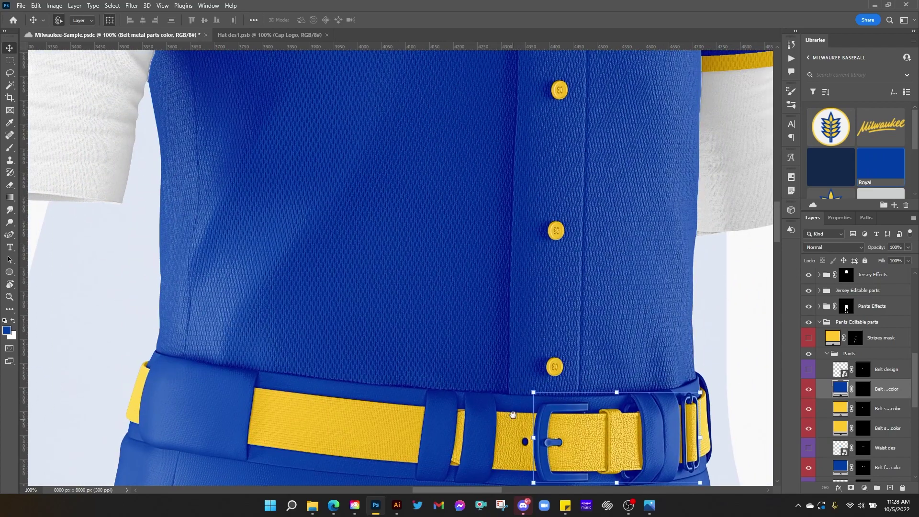
{"action": "left_click_drag", "start_coordinate": [531, 309], "coordinate": [543, 418]}
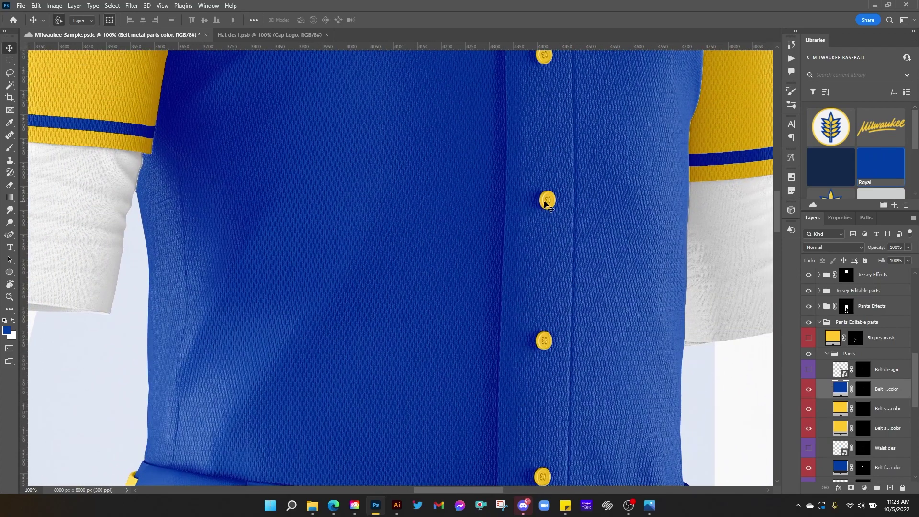
{"action": "key", "text": "ctrl+plus"}
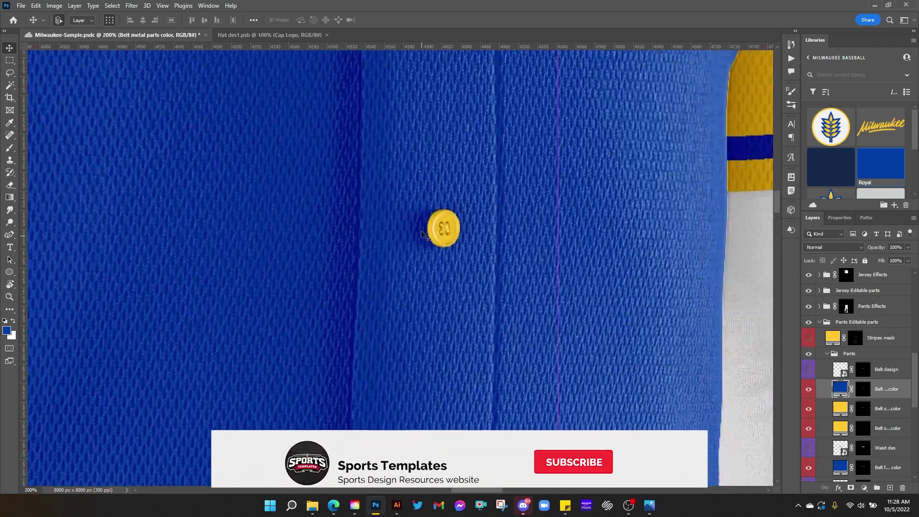
{"action": "scroll", "coordinate": [540, 252], "scroll_direction": "up", "scroll_amount": 3}
{"action": "scroll", "coordinate": [540, 268], "scroll_direction": "down", "scroll_amount": 3}
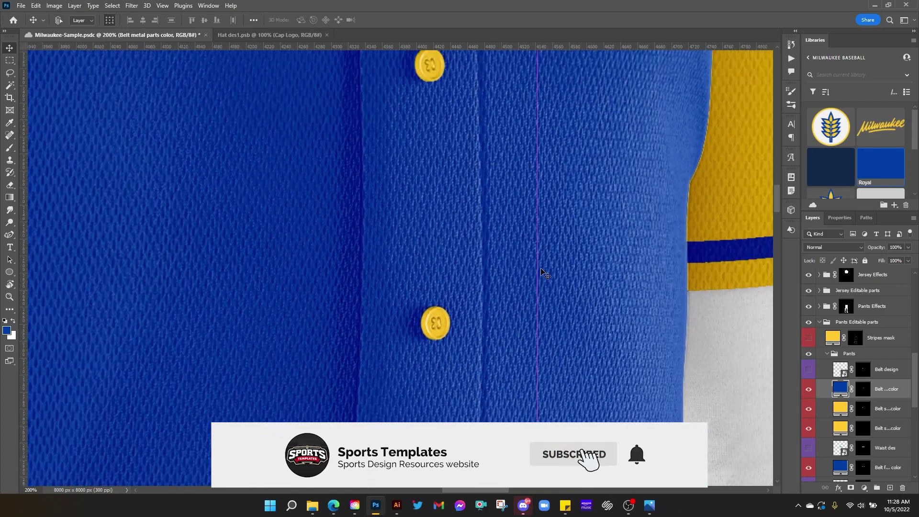
{"action": "left_click_drag", "start_coordinate": [399, 214], "coordinate": [499, 255]}
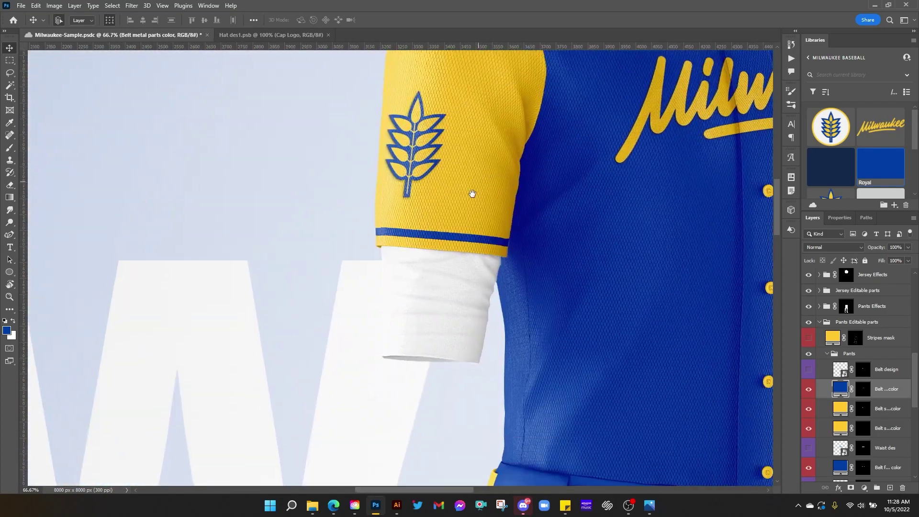
{"action": "scroll", "coordinate": [384, 364], "scroll_direction": "down", "scroll_amount": 2}
{"action": "scroll", "coordinate": [608, 259], "scroll_direction": "up", "scroll_amount": 1}
{"action": "left_click_drag", "start_coordinate": [608, 259], "coordinate": [461, 405]}
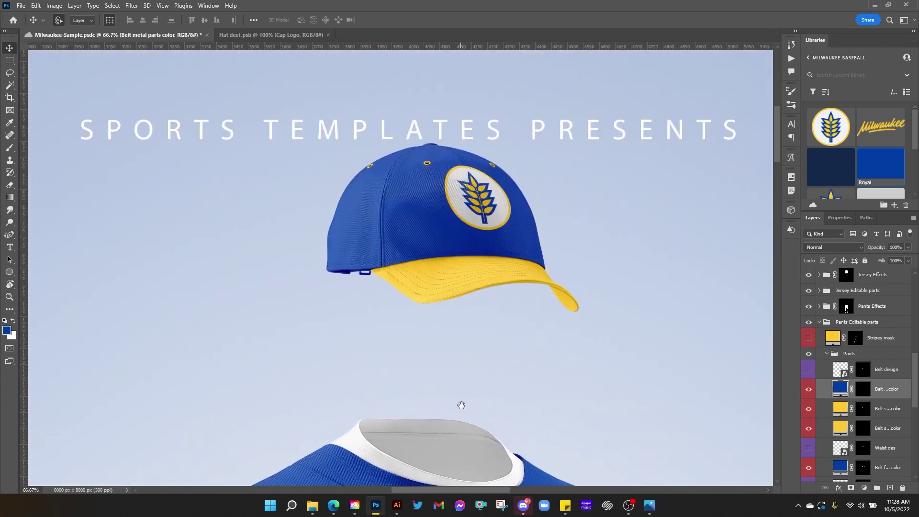
- Inspect the pants, hems, shoes and bottom caption up close, and view the whole uniform again
{"action": "scroll", "coordinate": [459, 383], "scroll_direction": "down", "scroll_amount": 15}
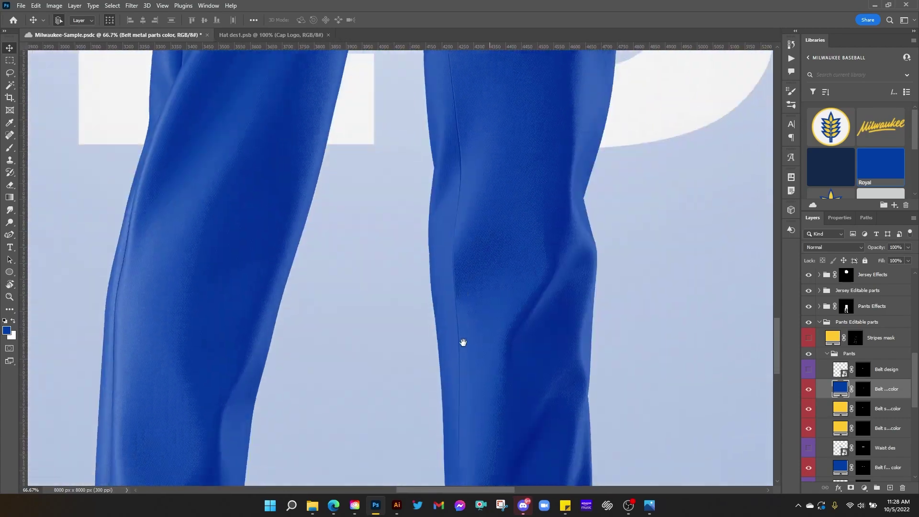
{"action": "scroll", "coordinate": [464, 343], "scroll_direction": "down", "scroll_amount": 10}
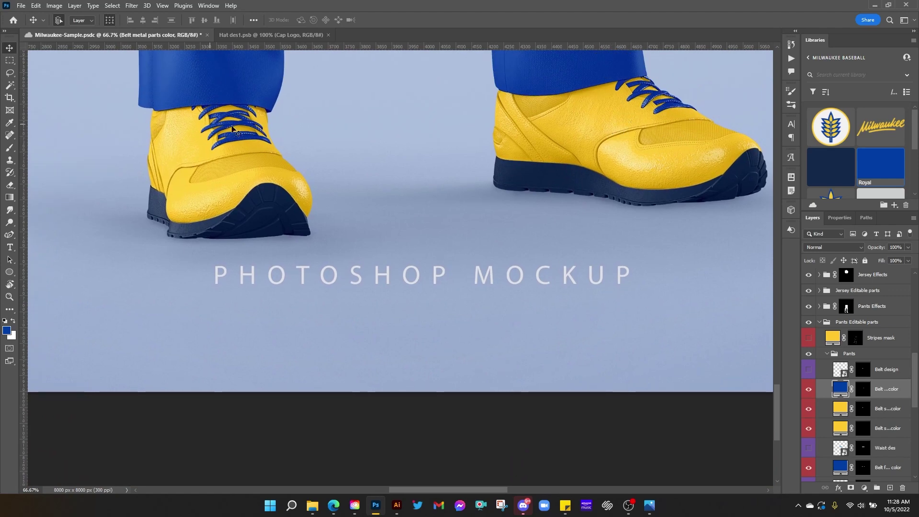
{"action": "scroll", "coordinate": [397, 268], "scroll_direction": "up", "scroll_amount": 6}
{"action": "scroll", "coordinate": [455, 312], "scroll_direction": "left", "scroll_amount": 3}
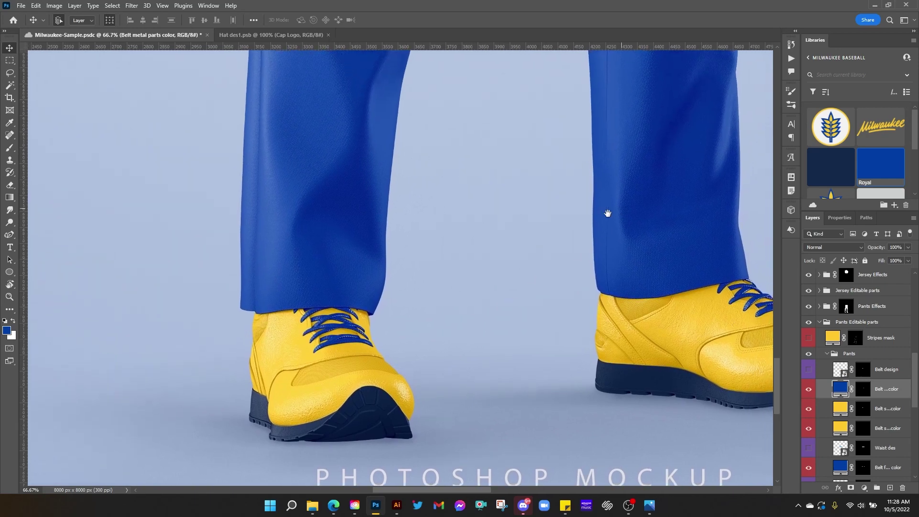
{"action": "left_click_drag", "start_coordinate": [608, 213], "coordinate": [509, 261]}
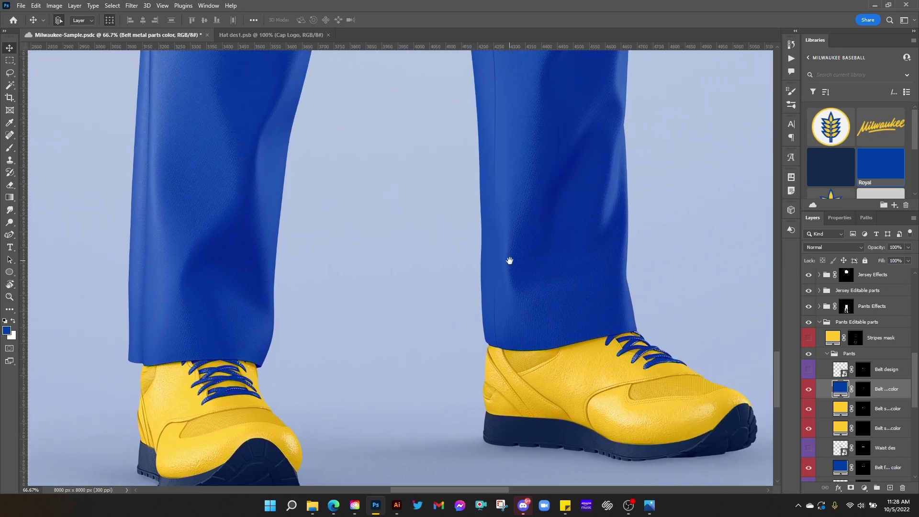
{"action": "key", "text": "ctrl+0"}
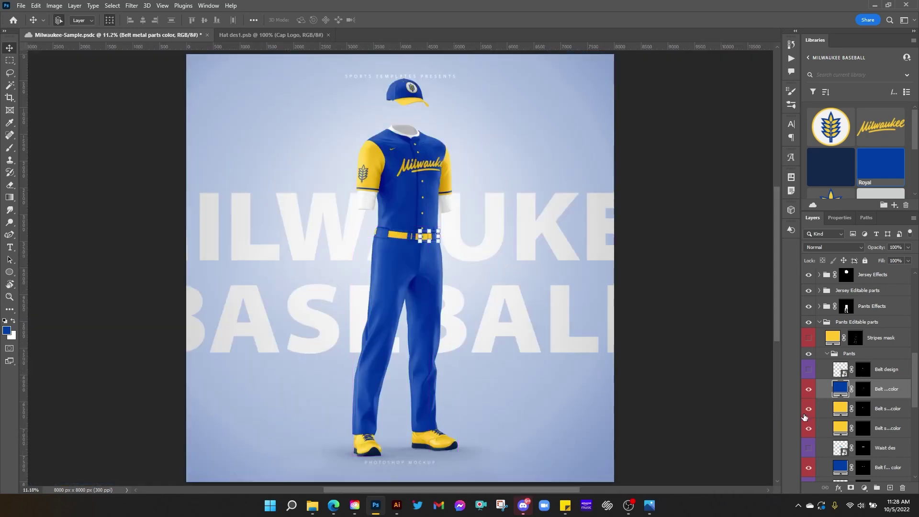
- Collapse the Pants Editable parts group and close the Hat des1.psb document
{"action": "left_click", "coordinate": [820, 322]}
{"action": "scroll", "coordinate": [820, 354], "scroll_direction": "up", "scroll_amount": 4}
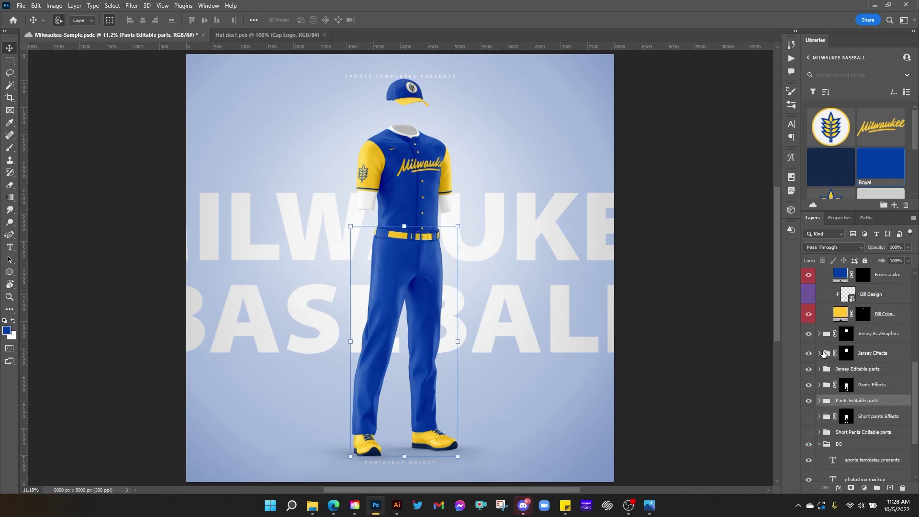
{"action": "left_click", "coordinate": [324, 35]}
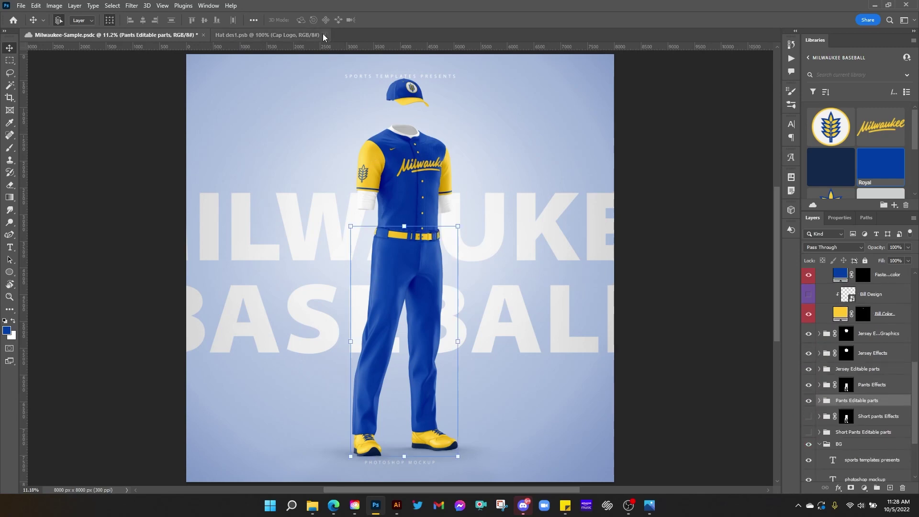
- Expand the Jersey Effects group and make its Dynamic Lighting layer visible
{"action": "left_click", "coordinate": [820, 353]}
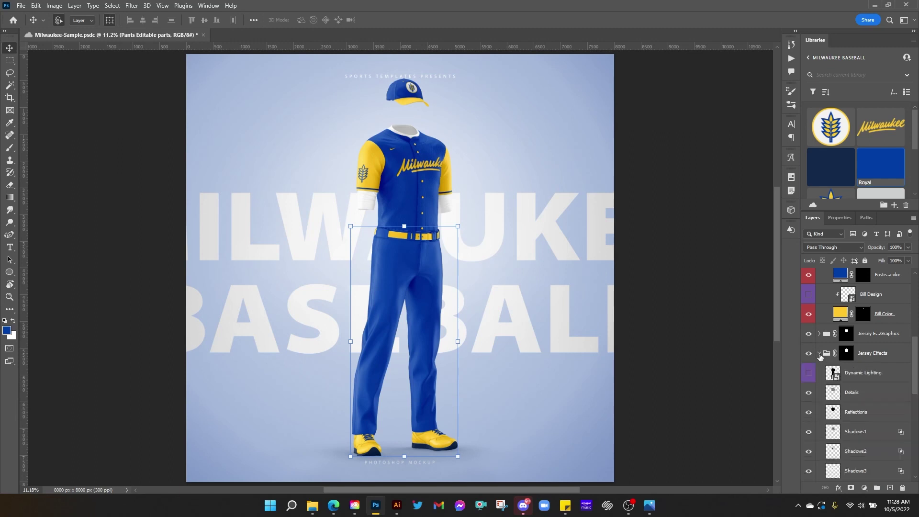
{"action": "left_click", "coordinate": [859, 376]}
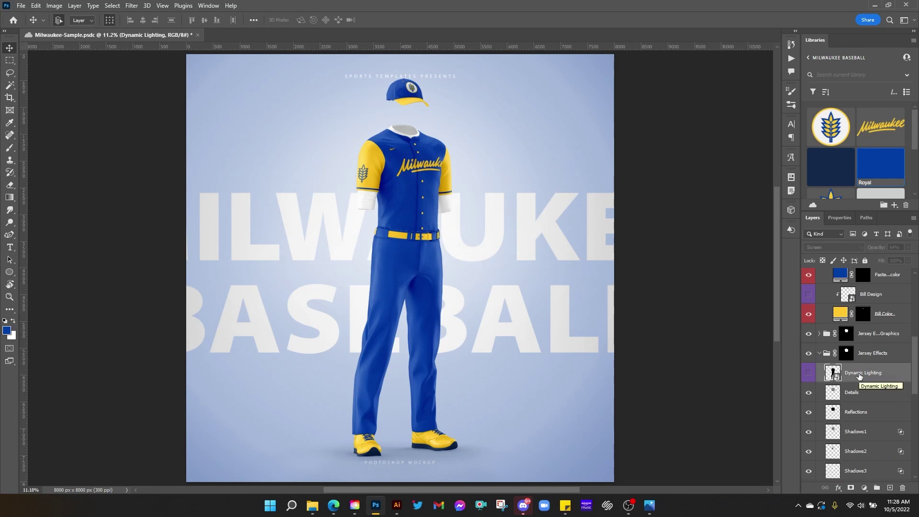
{"action": "left_click", "coordinate": [809, 374]}
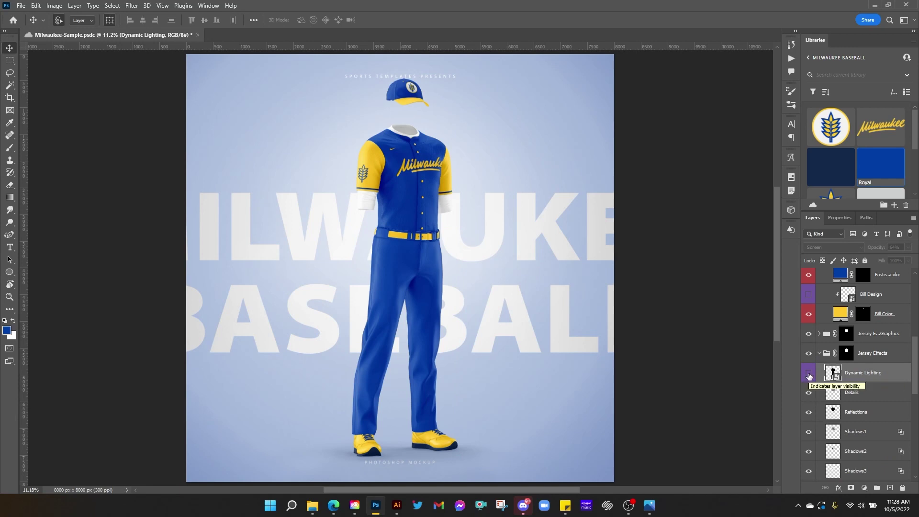
{"action": "left_click", "coordinate": [809, 374]}
{"action": "left_click", "coordinate": [809, 374]}
{"action": "left_click", "coordinate": [810, 374]}
{"action": "left_click", "coordinate": [810, 374]}
{"action": "left_click", "coordinate": [809, 374]}
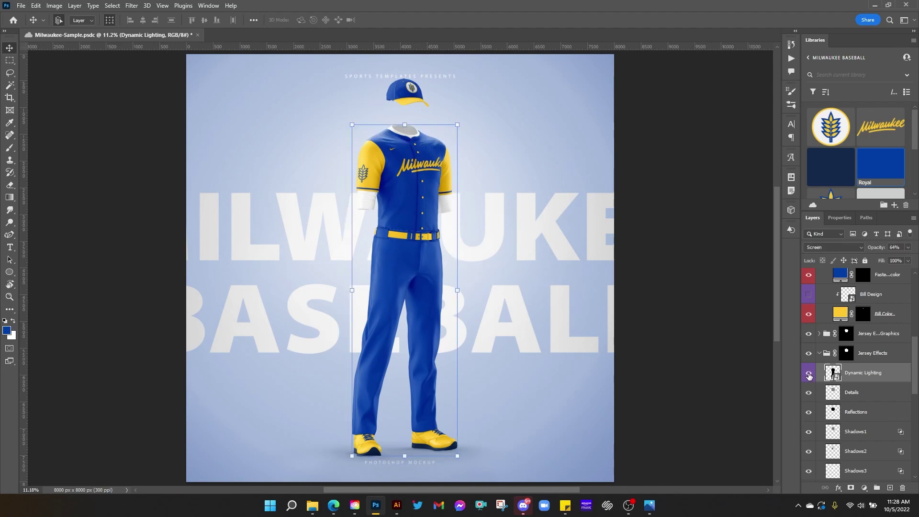
- Open the Dynamic Lighting smart object's contents, set the Hue/Saturation 1 adjustment's hue to 0, and save it
{"action": "double_click", "coordinate": [837, 378]}
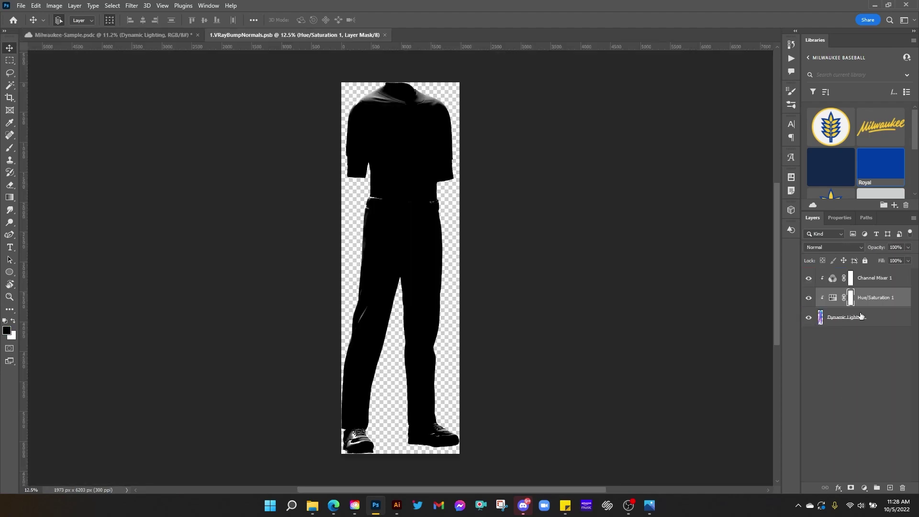
{"action": "left_click", "coordinate": [833, 299]}
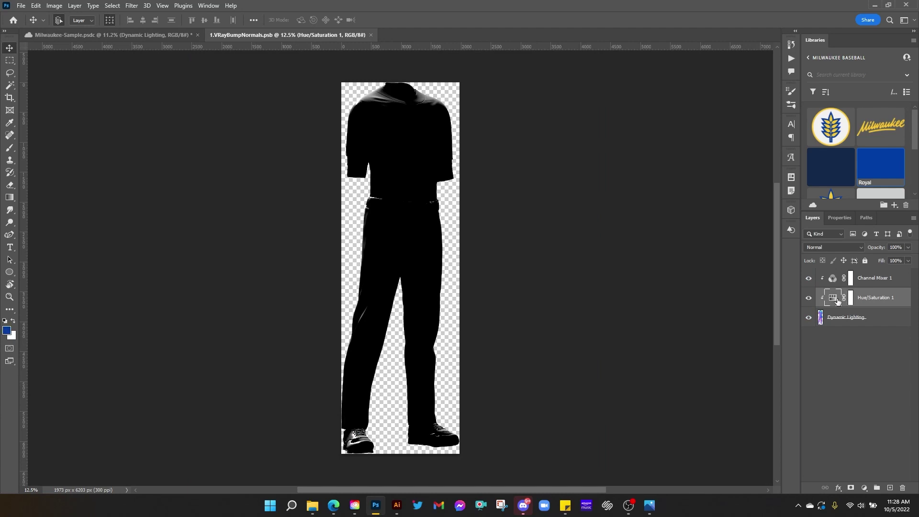
{"action": "left_click", "coordinate": [841, 217]}
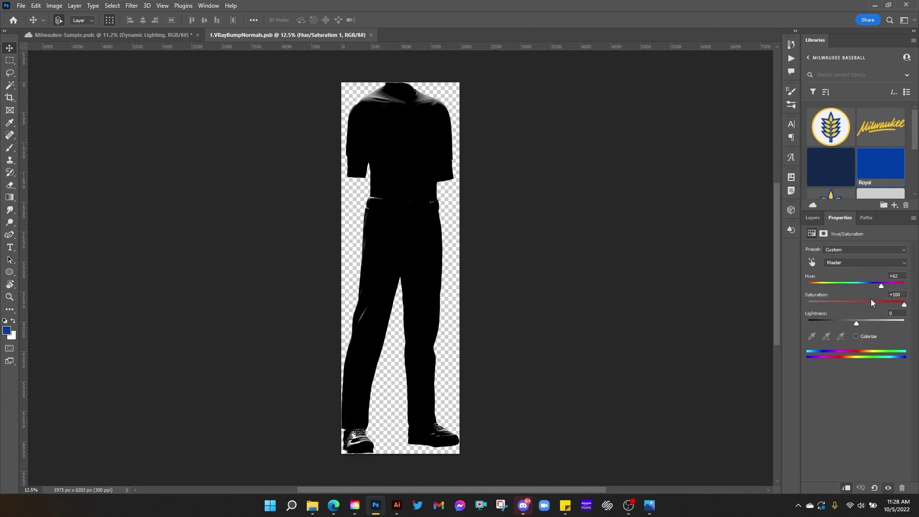
{"action": "left_click_drag", "start_coordinate": [881, 286], "coordinate": [857, 283]}
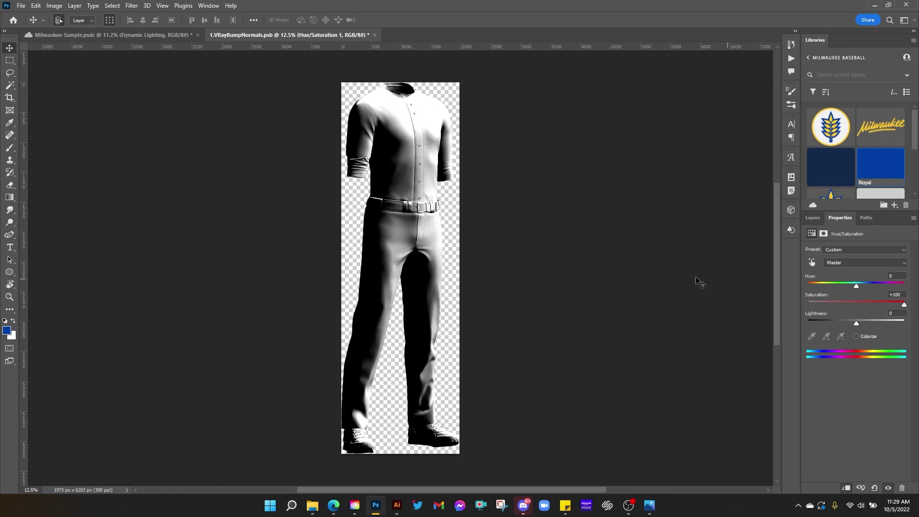
{"action": "key", "text": "ctrl+s"}
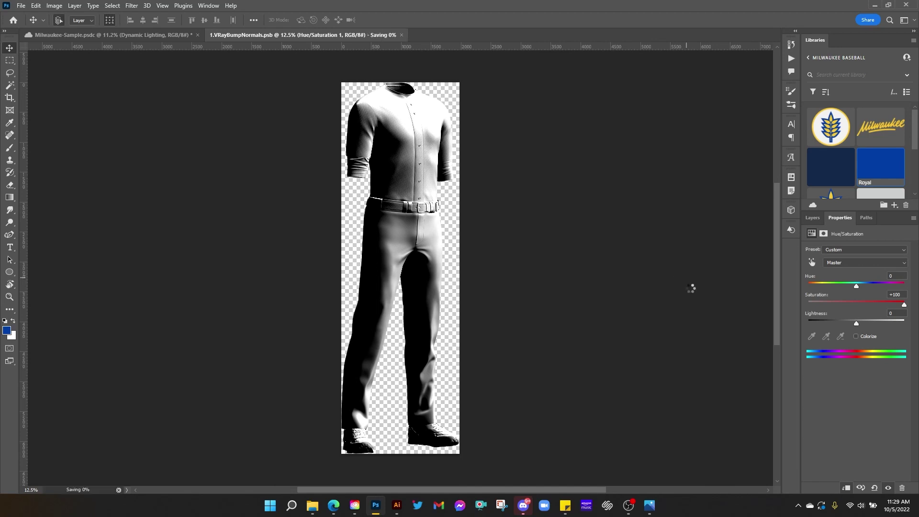
- Compare the jersey in the Milwaukee-Sample mockup with the Dynamic Lighting layer hidden and shown, leaving it visible
{"action": "left_click", "coordinate": [103, 36]}
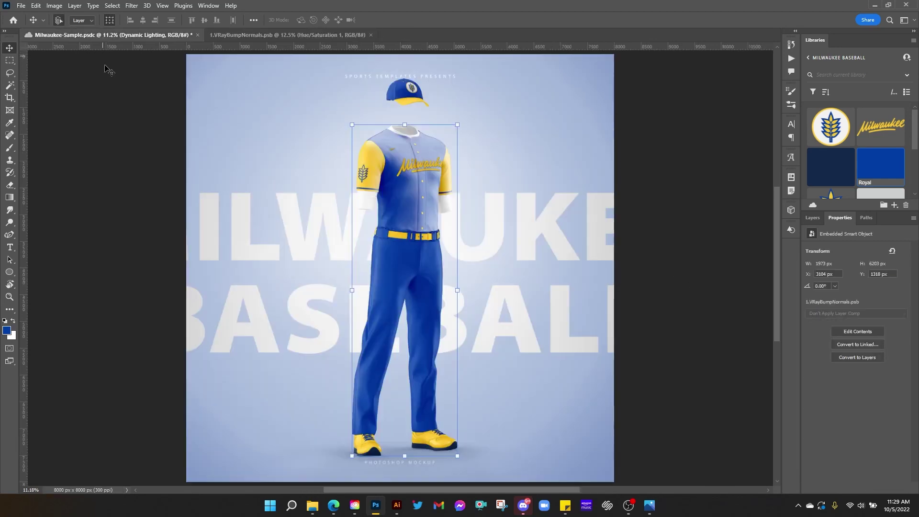
{"action": "left_click", "coordinate": [814, 217]}
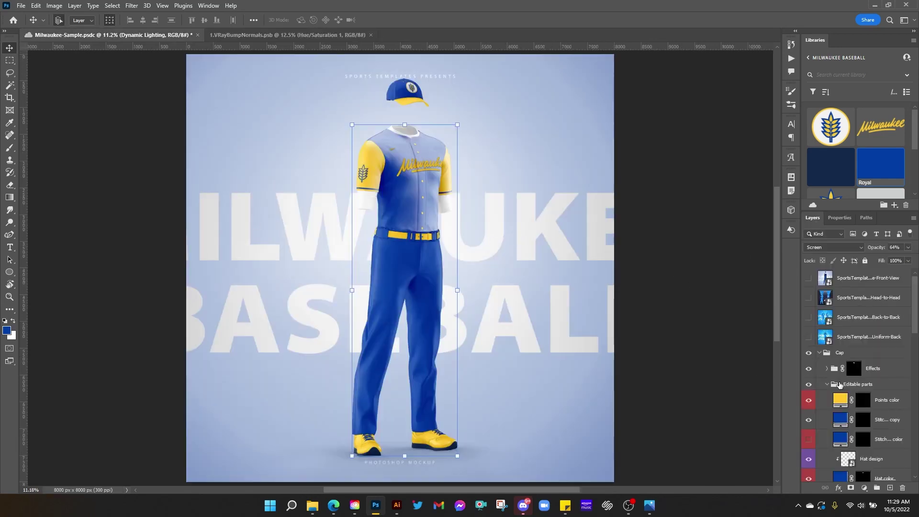
{"action": "scroll", "coordinate": [861, 426], "scroll_direction": "down", "scroll_amount": 3}
{"action": "left_click", "coordinate": [809, 401]}
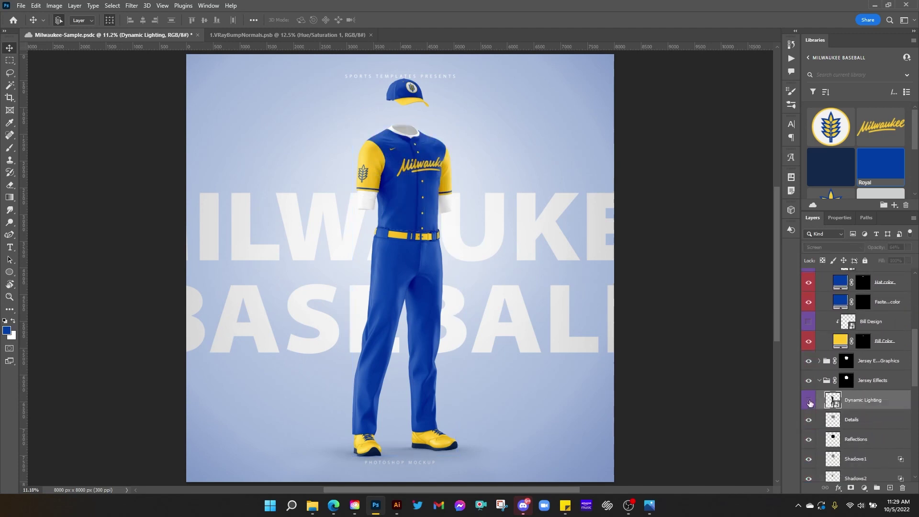
{"action": "left_click", "coordinate": [809, 401]}
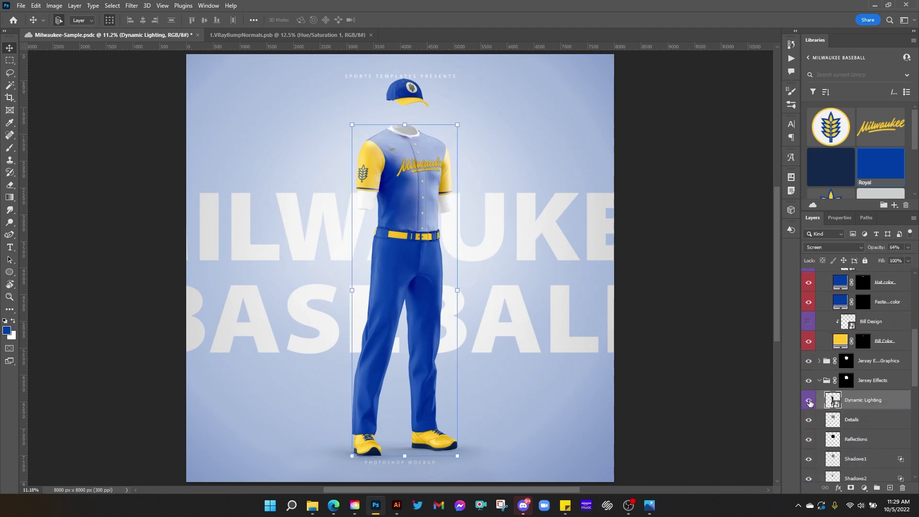
- Set the Hue/Saturation 1 hue in the Dynamic Lighting smart object to +26 and save it
{"action": "left_click", "coordinate": [309, 36]}
{"action": "left_click", "coordinate": [840, 218]}
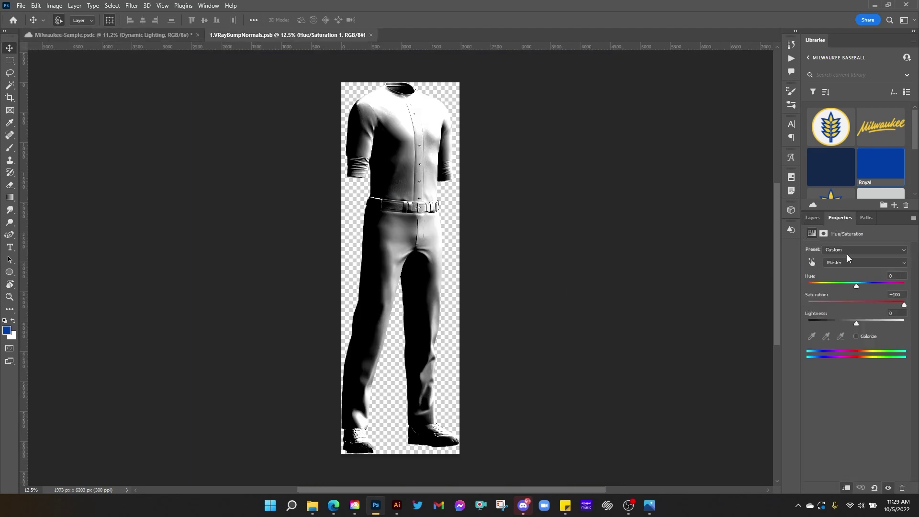
{"action": "left_click_drag", "start_coordinate": [855, 286], "coordinate": [869, 286]}
{"action": "key", "text": "ctrl+s"}
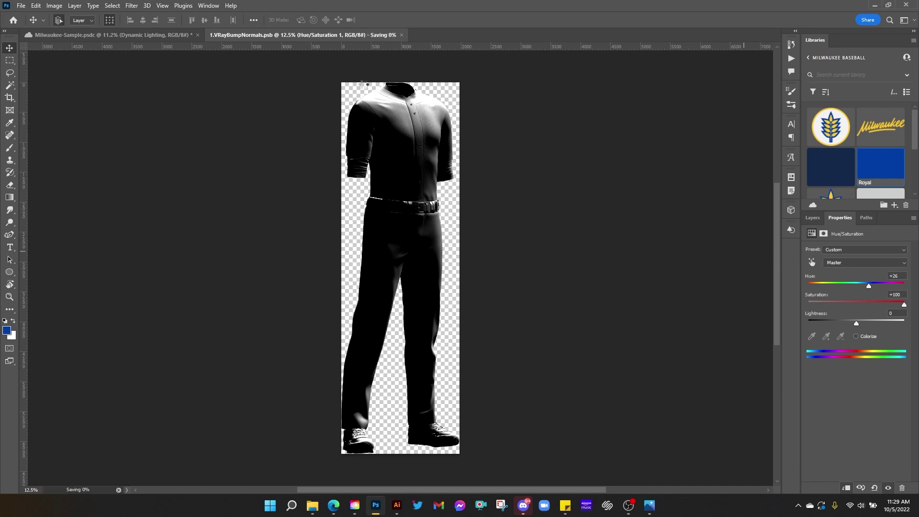
- Return to the mockup, check the revised lighting by toggling Dynamic Lighting, leave it shown, and deselect all layers
{"action": "left_click", "coordinate": [181, 36]}
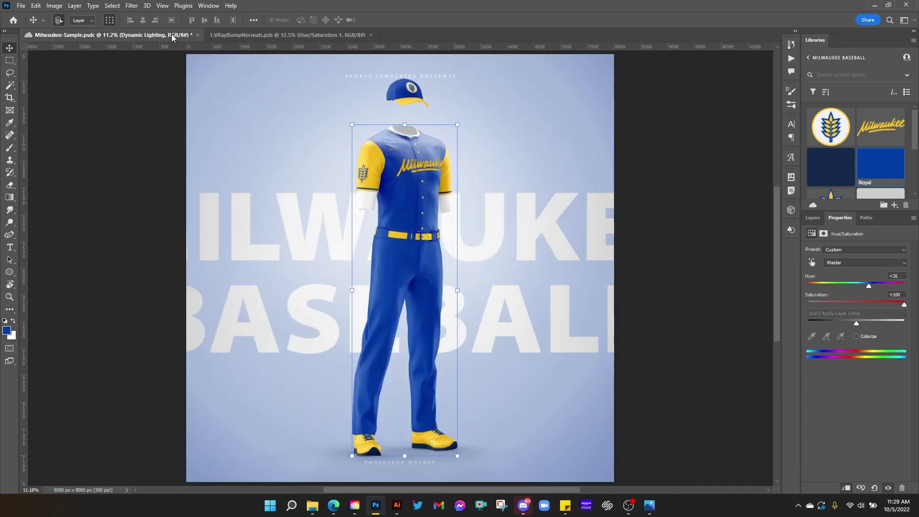
{"action": "left_click", "coordinate": [812, 220]}
{"action": "scroll", "coordinate": [861, 407], "scroll_direction": "down", "scroll_amount": 5}
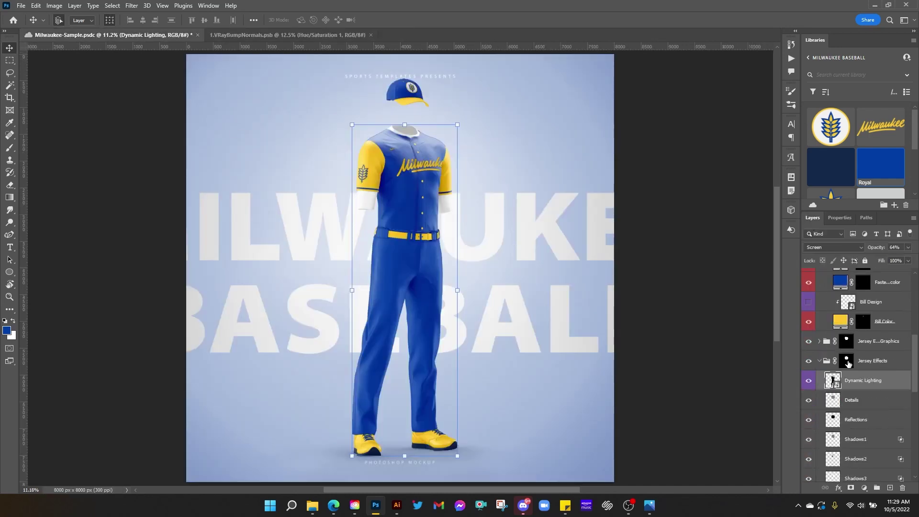
{"action": "left_click", "coordinate": [808, 381]}
{"action": "left_click", "coordinate": [809, 381]}
{"action": "left_click", "coordinate": [809, 380]}
{"action": "left_click", "coordinate": [809, 381]}
{"action": "left_click", "coordinate": [664, 286]}
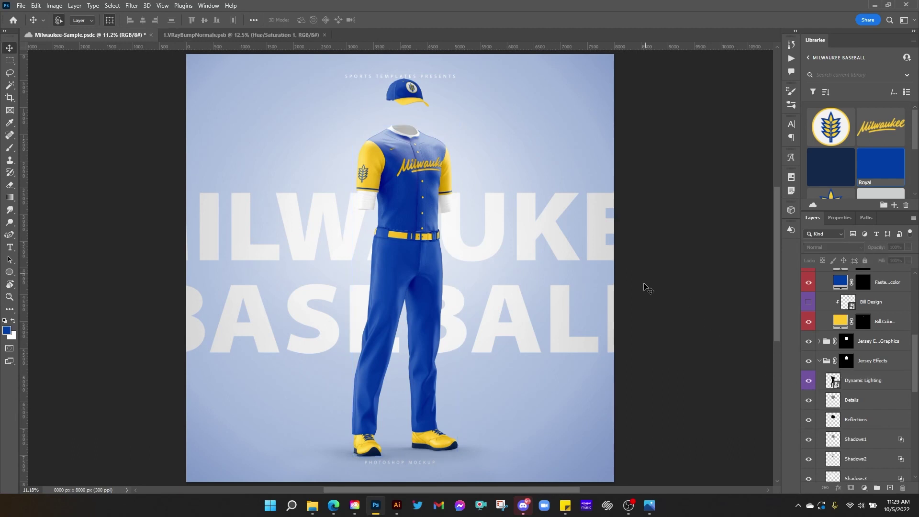
- Switch to the Sticky Notes app to check the notes
{"action": "left_click", "coordinate": [566, 505]}
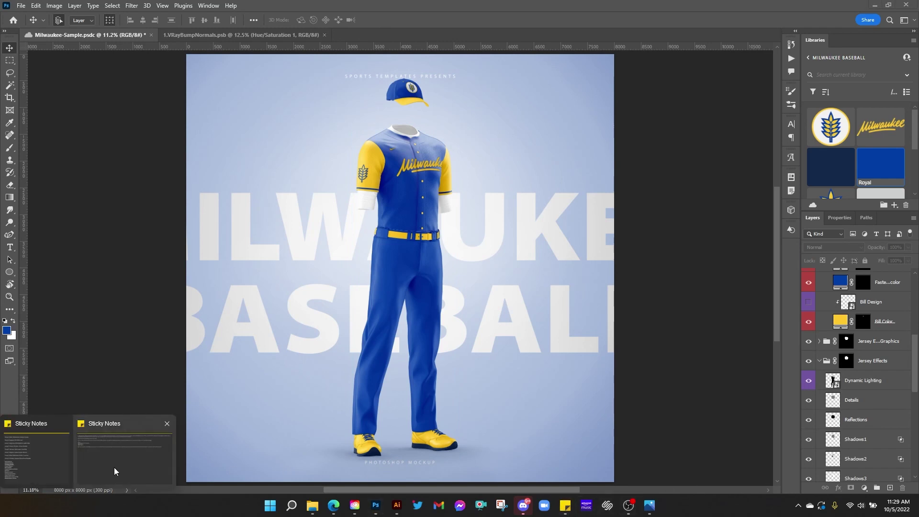
{"action": "left_click", "coordinate": [565, 506]}
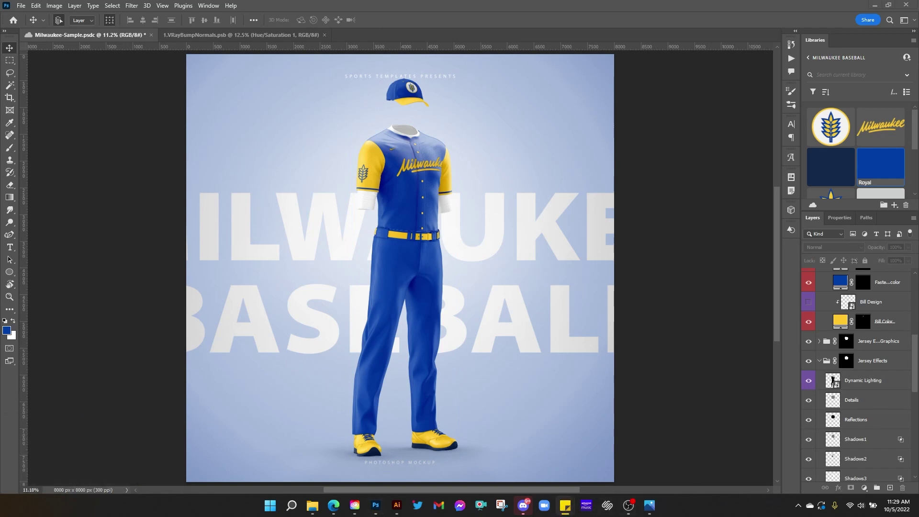